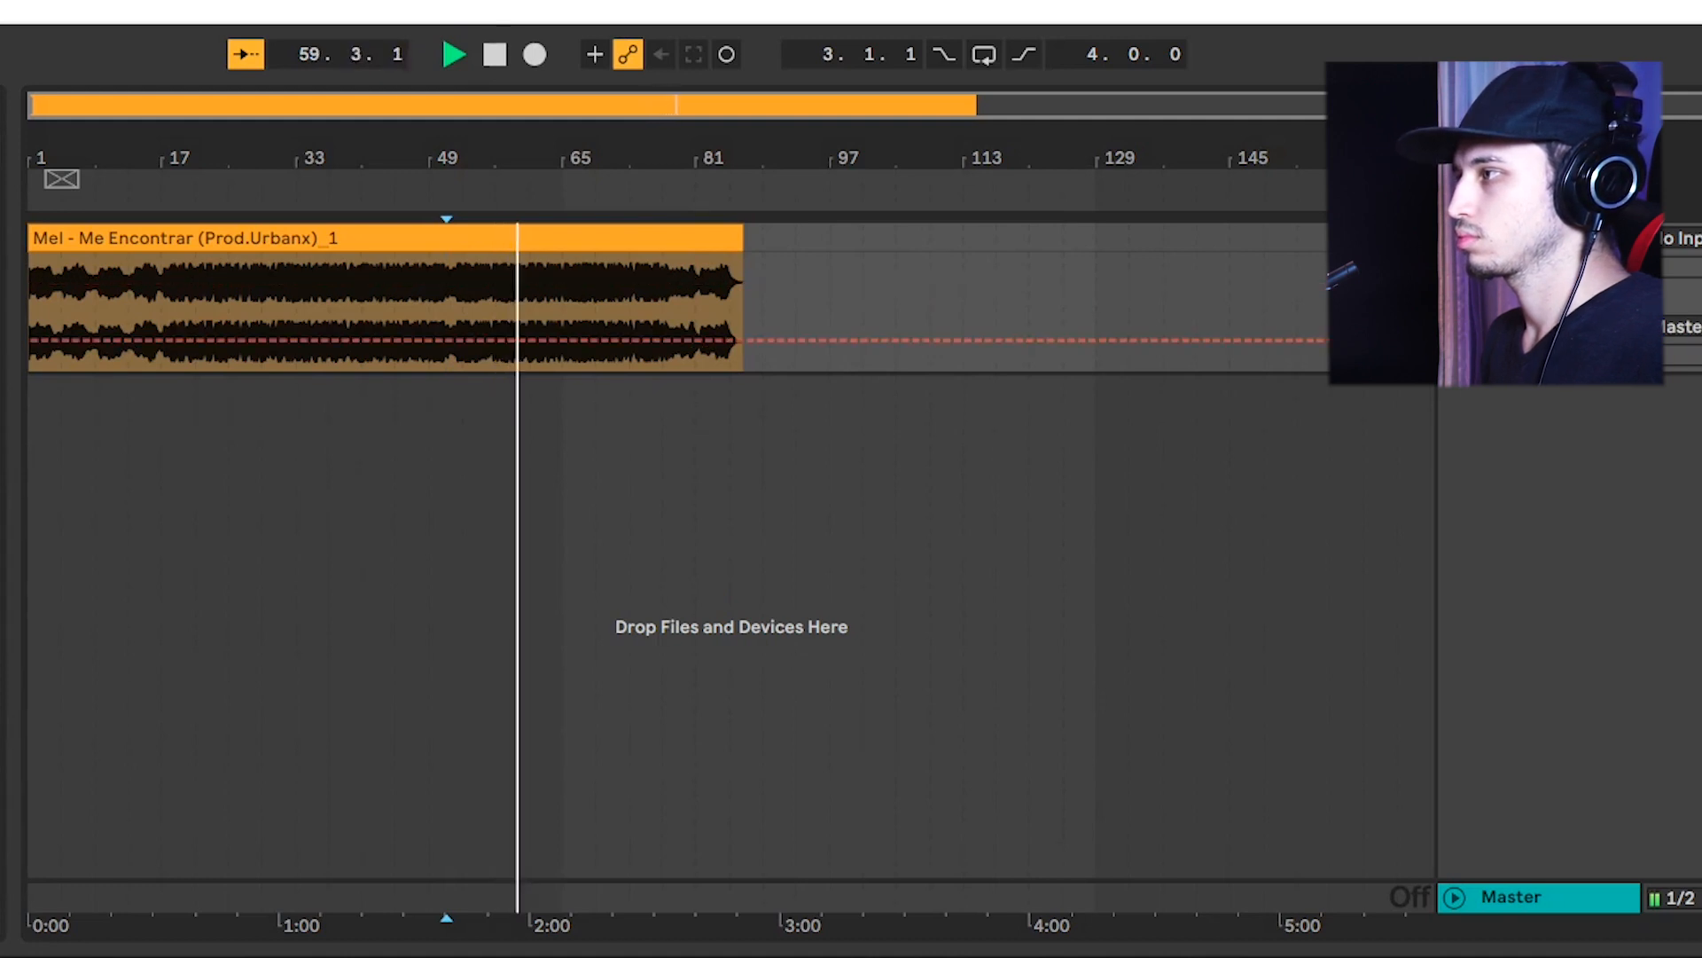
# Enable the outer Audio Effect Rack and examine the low band and the roughly 1 kHz band settings in FabFilter Pro-MB
pyautogui.press('space')
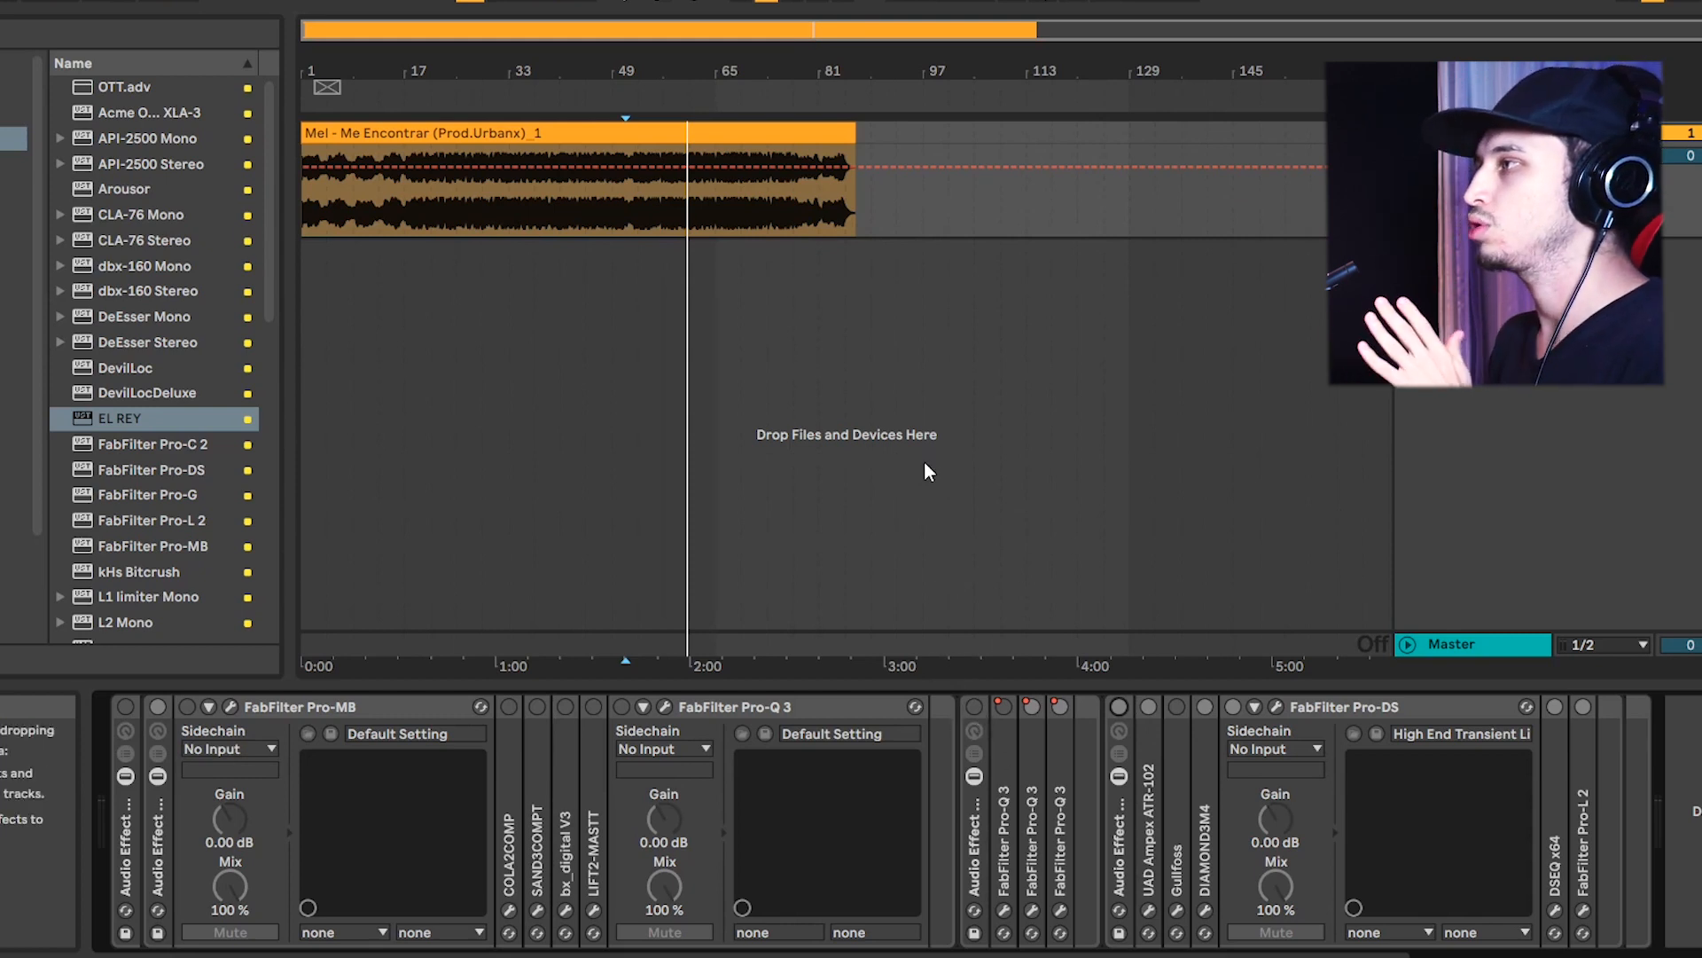
pyautogui.click(125, 709)
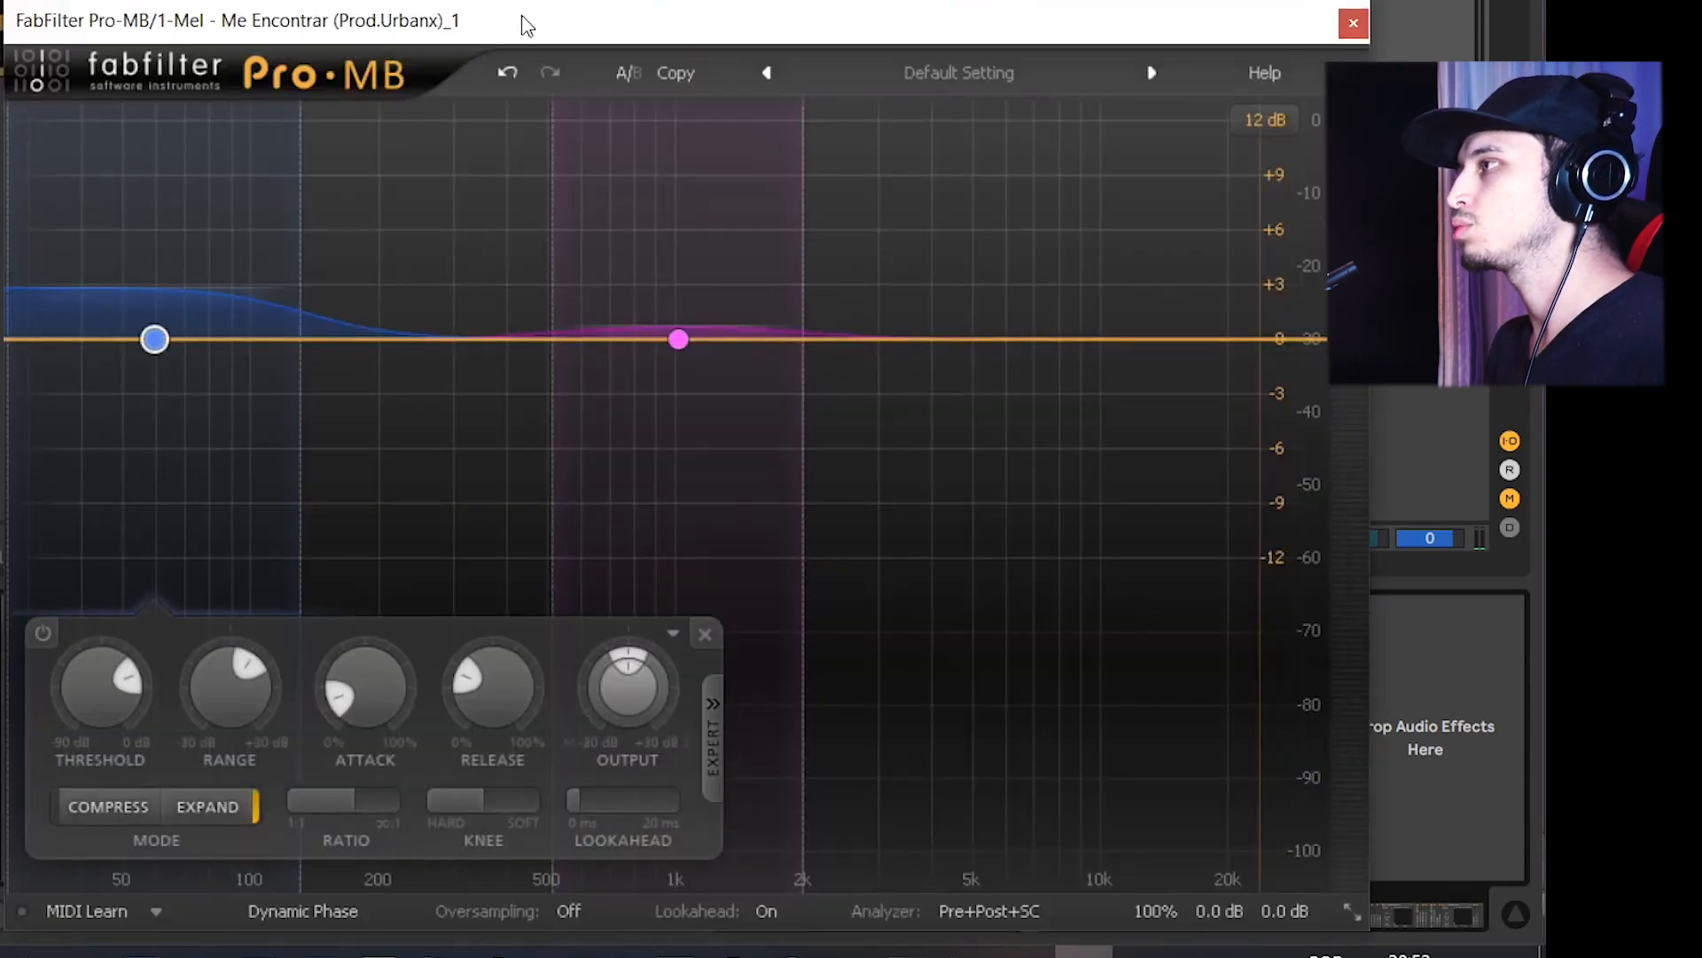
pyautogui.moveTo(525, 25); pyautogui.dragTo(568, 56)
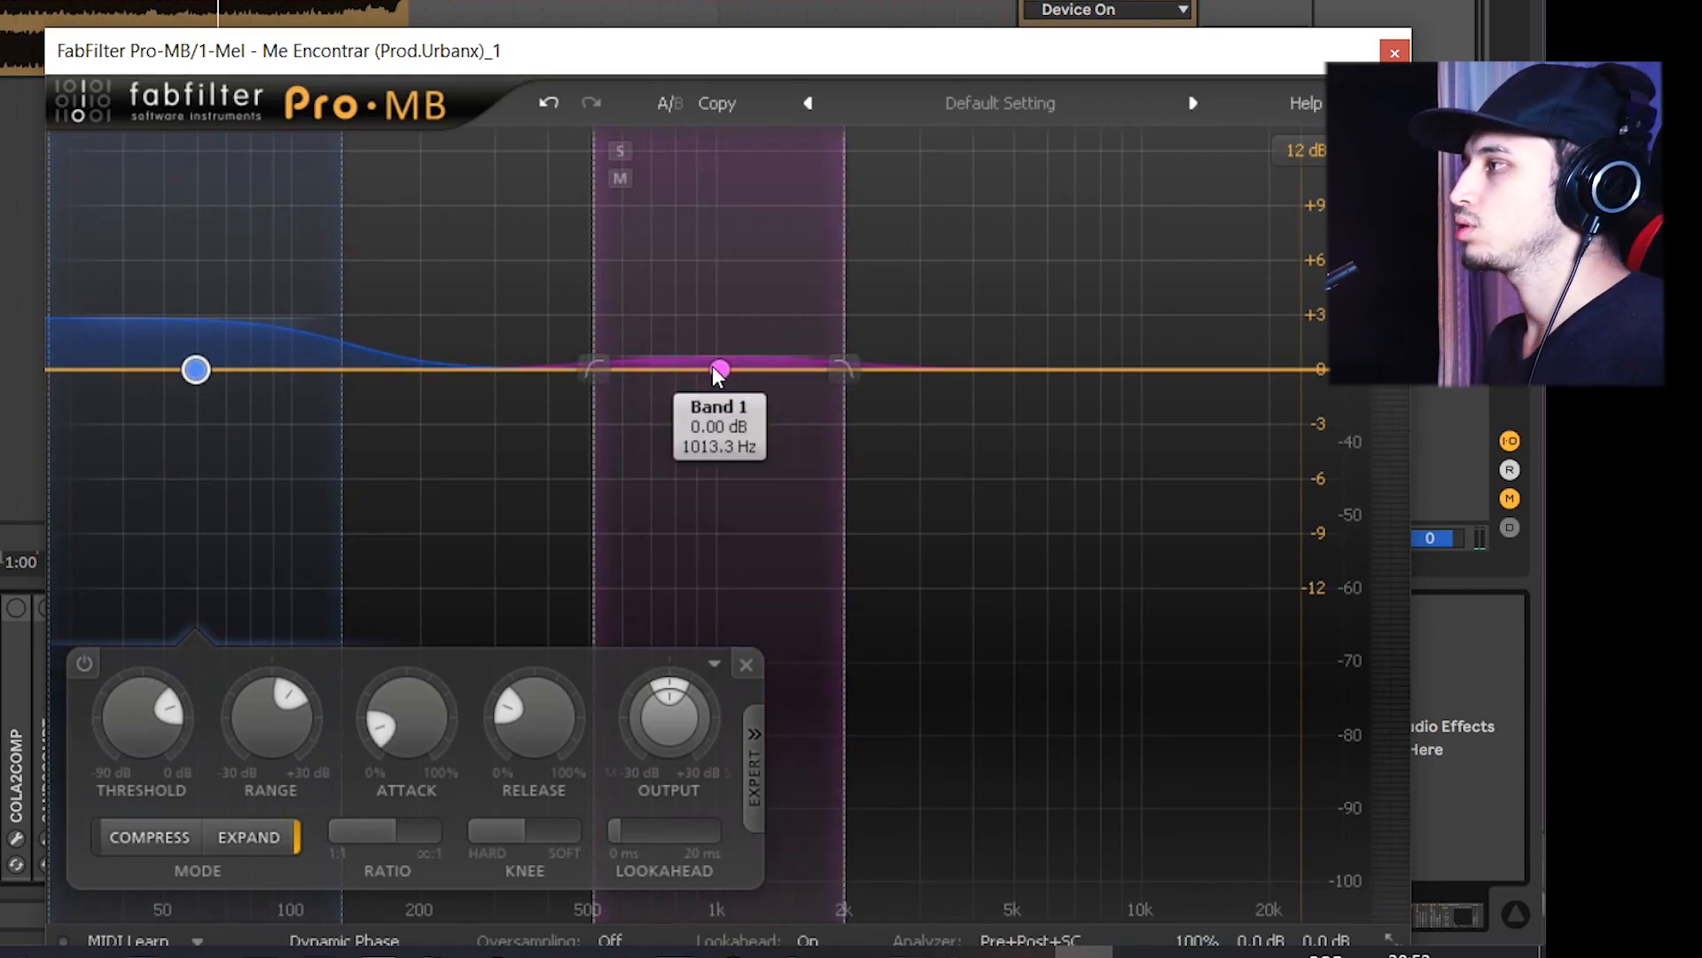
pyautogui.click(1396, 56)
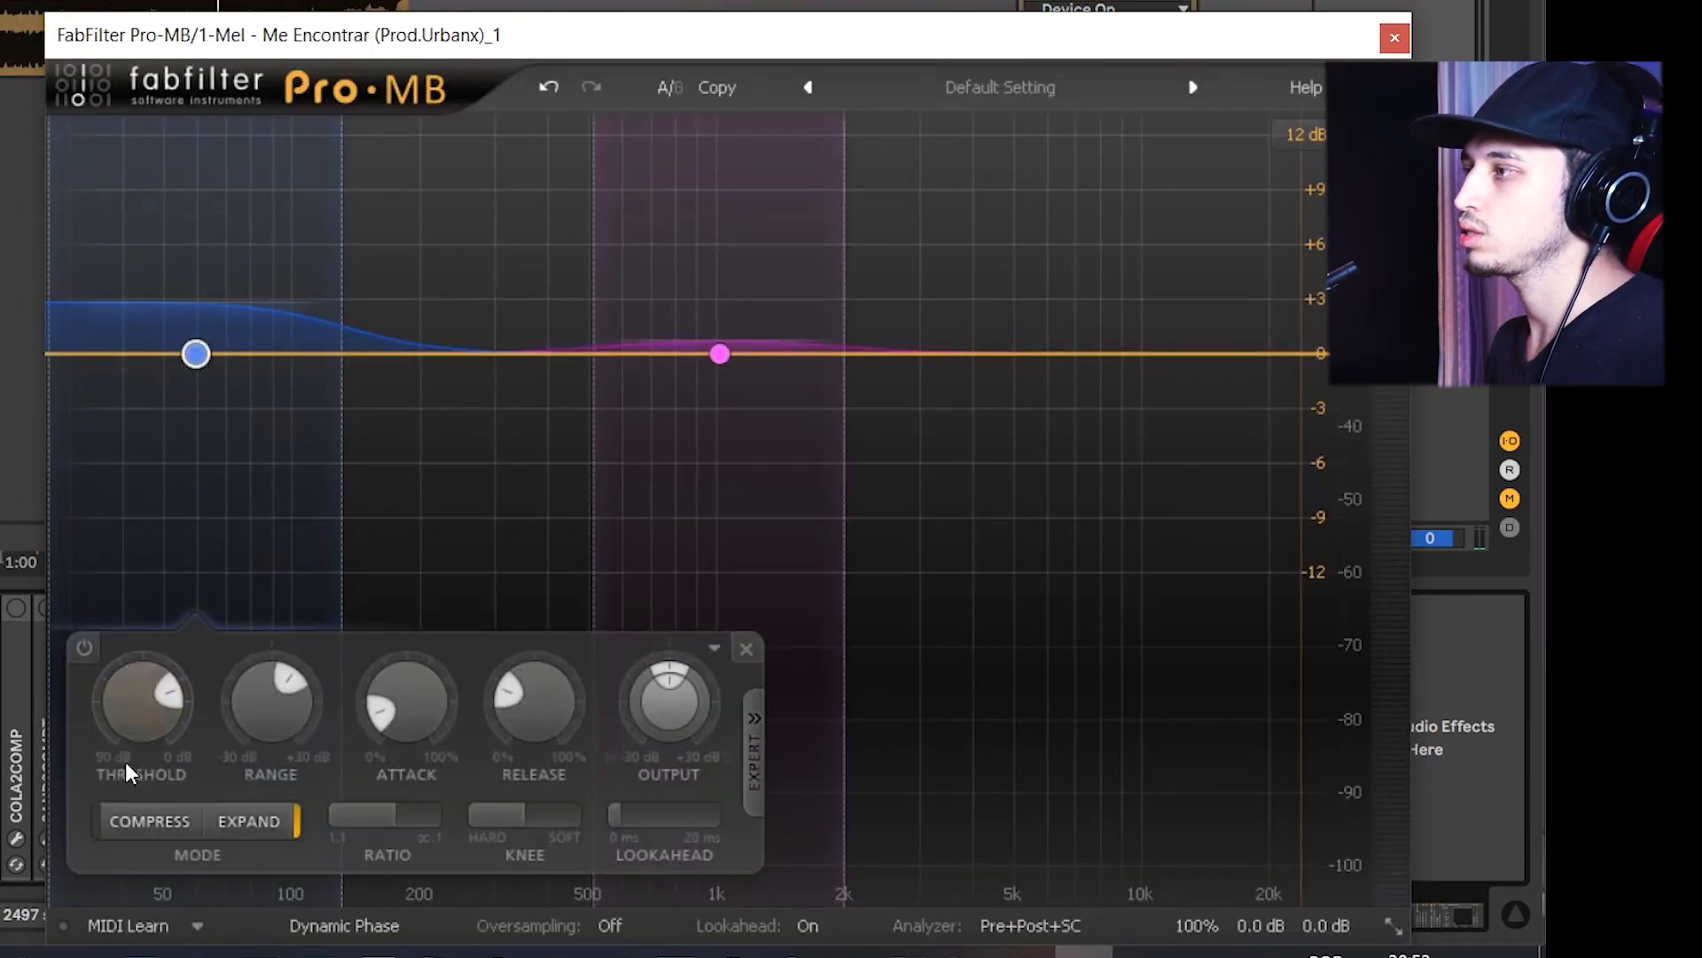
pyautogui.click(720, 355)
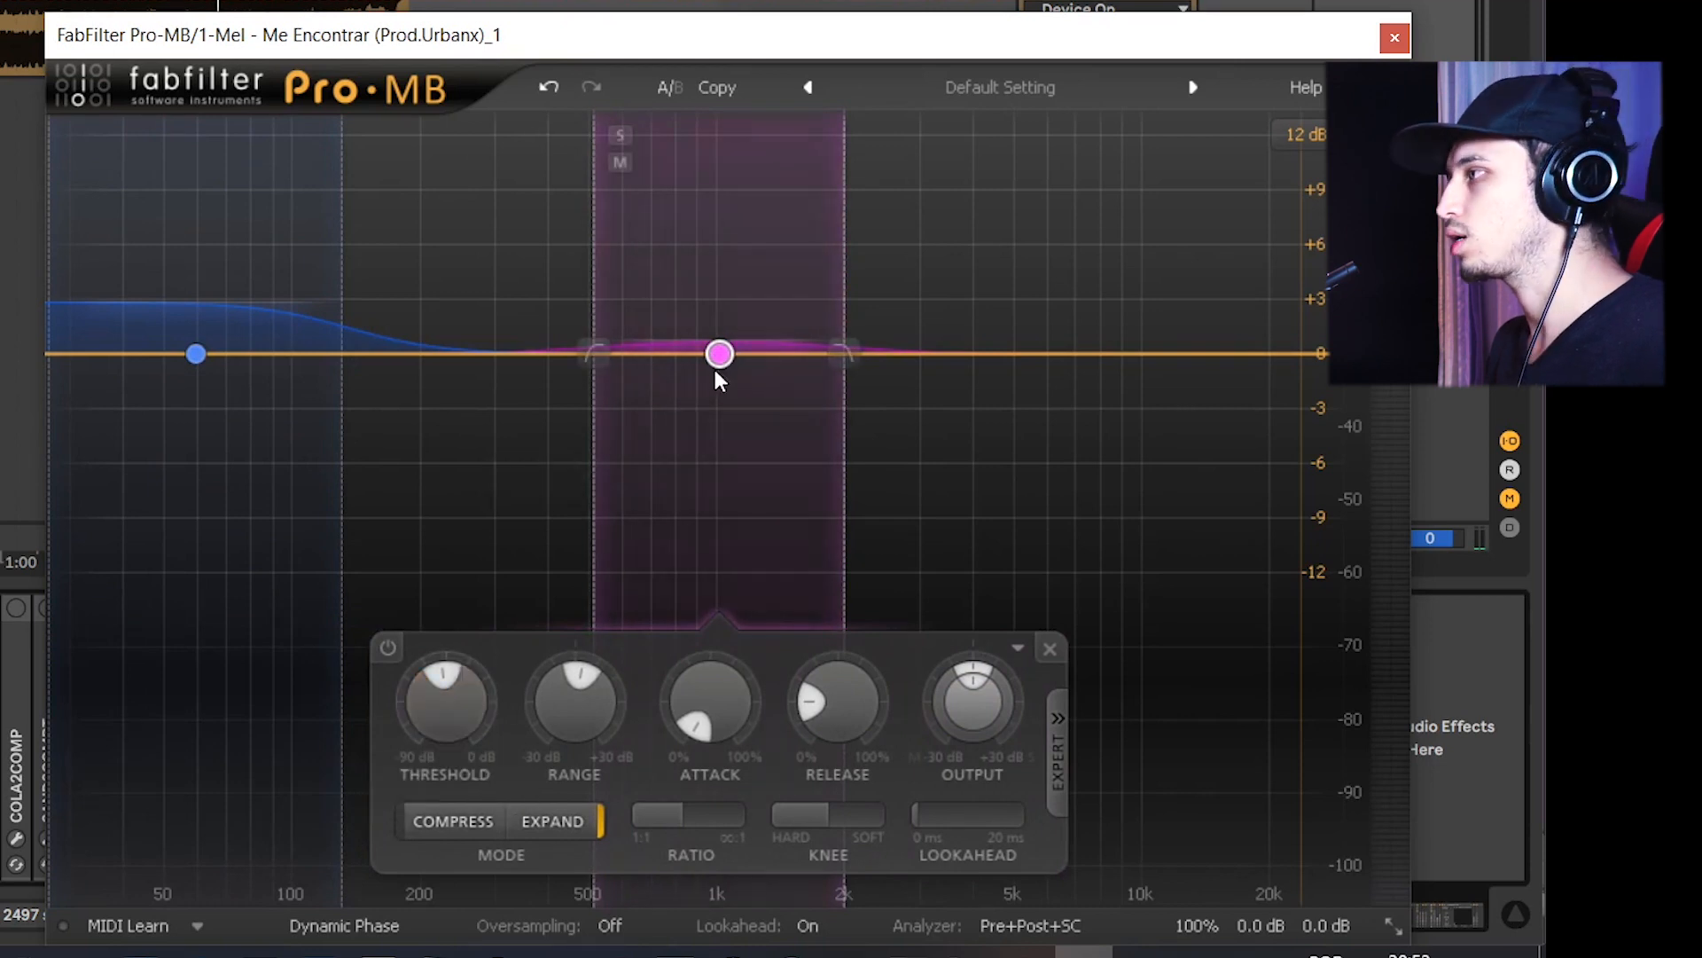
pyautogui.moveTo(435, 702)
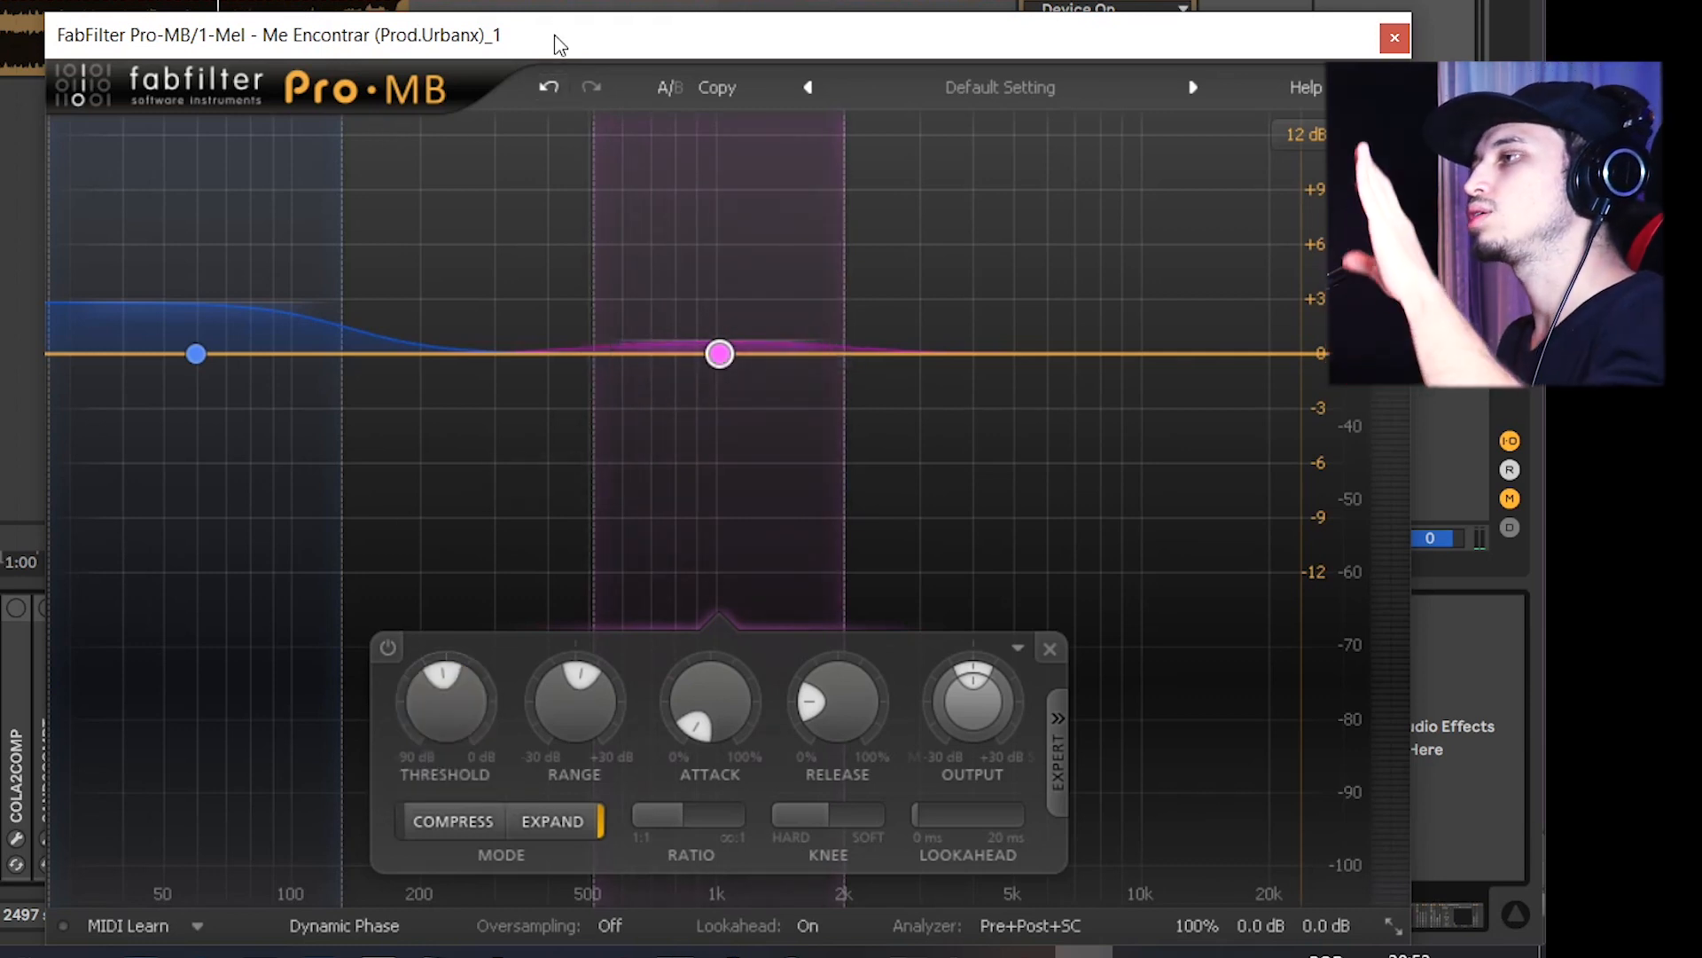
pyautogui.click(1395, 45)
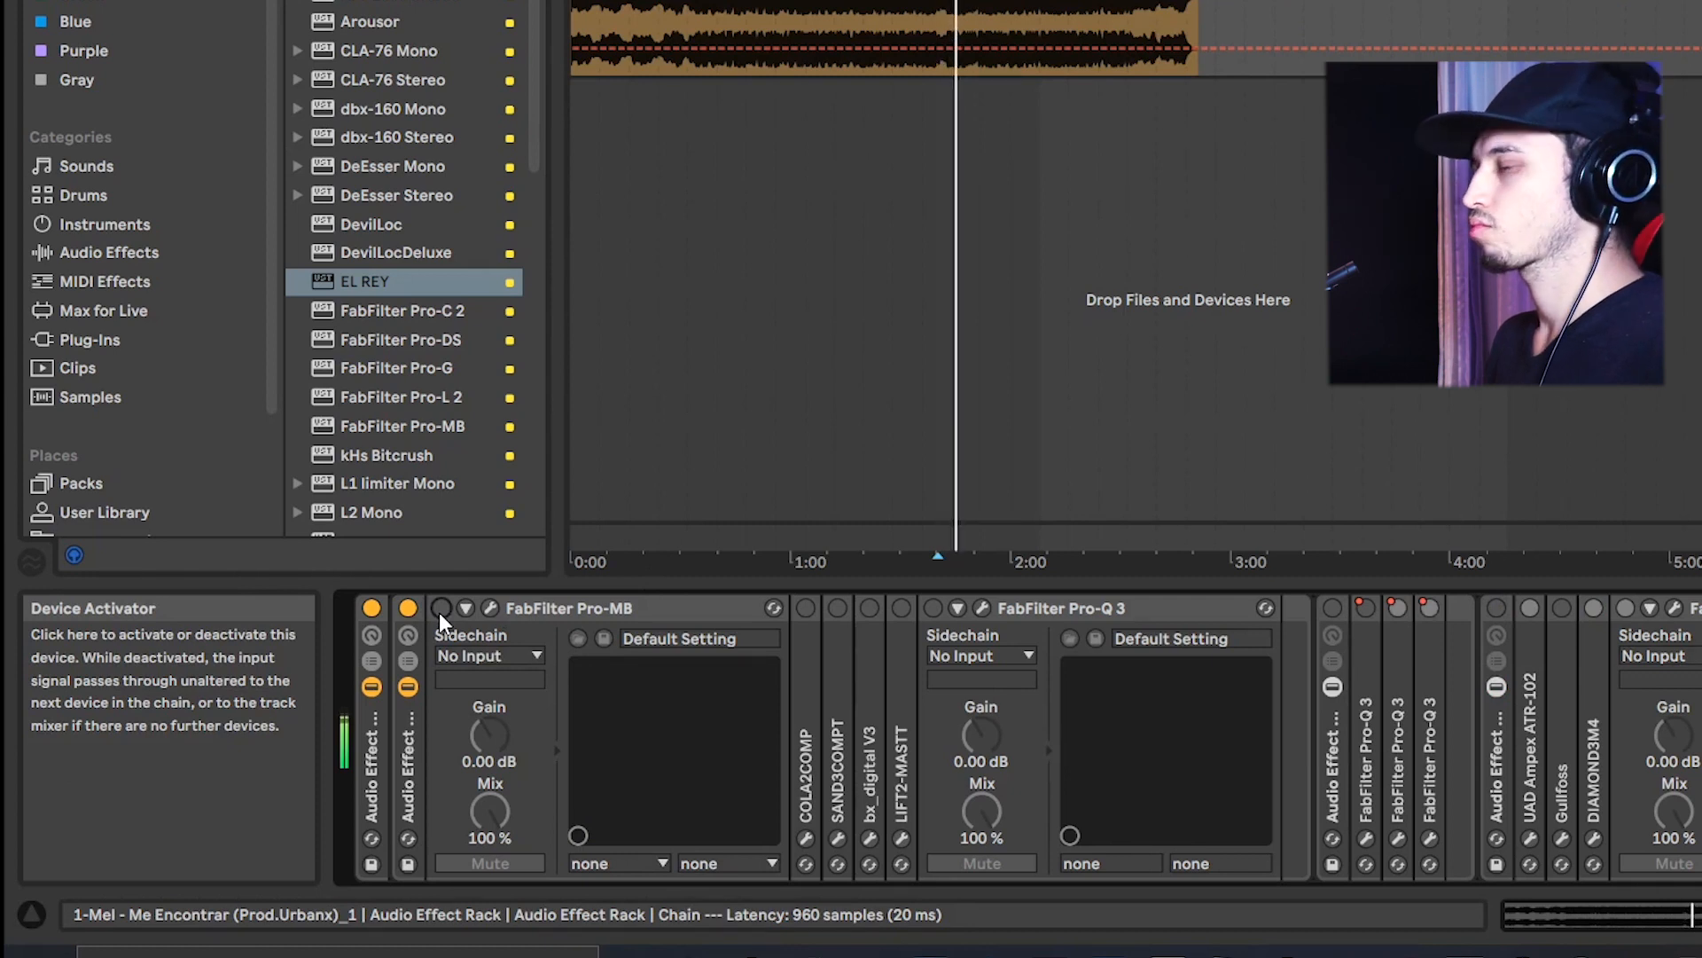
# Compare the playing track with FabFilter Pro-MB enabled and bypassed, leaving the device enabled
pyautogui.click(441, 608)
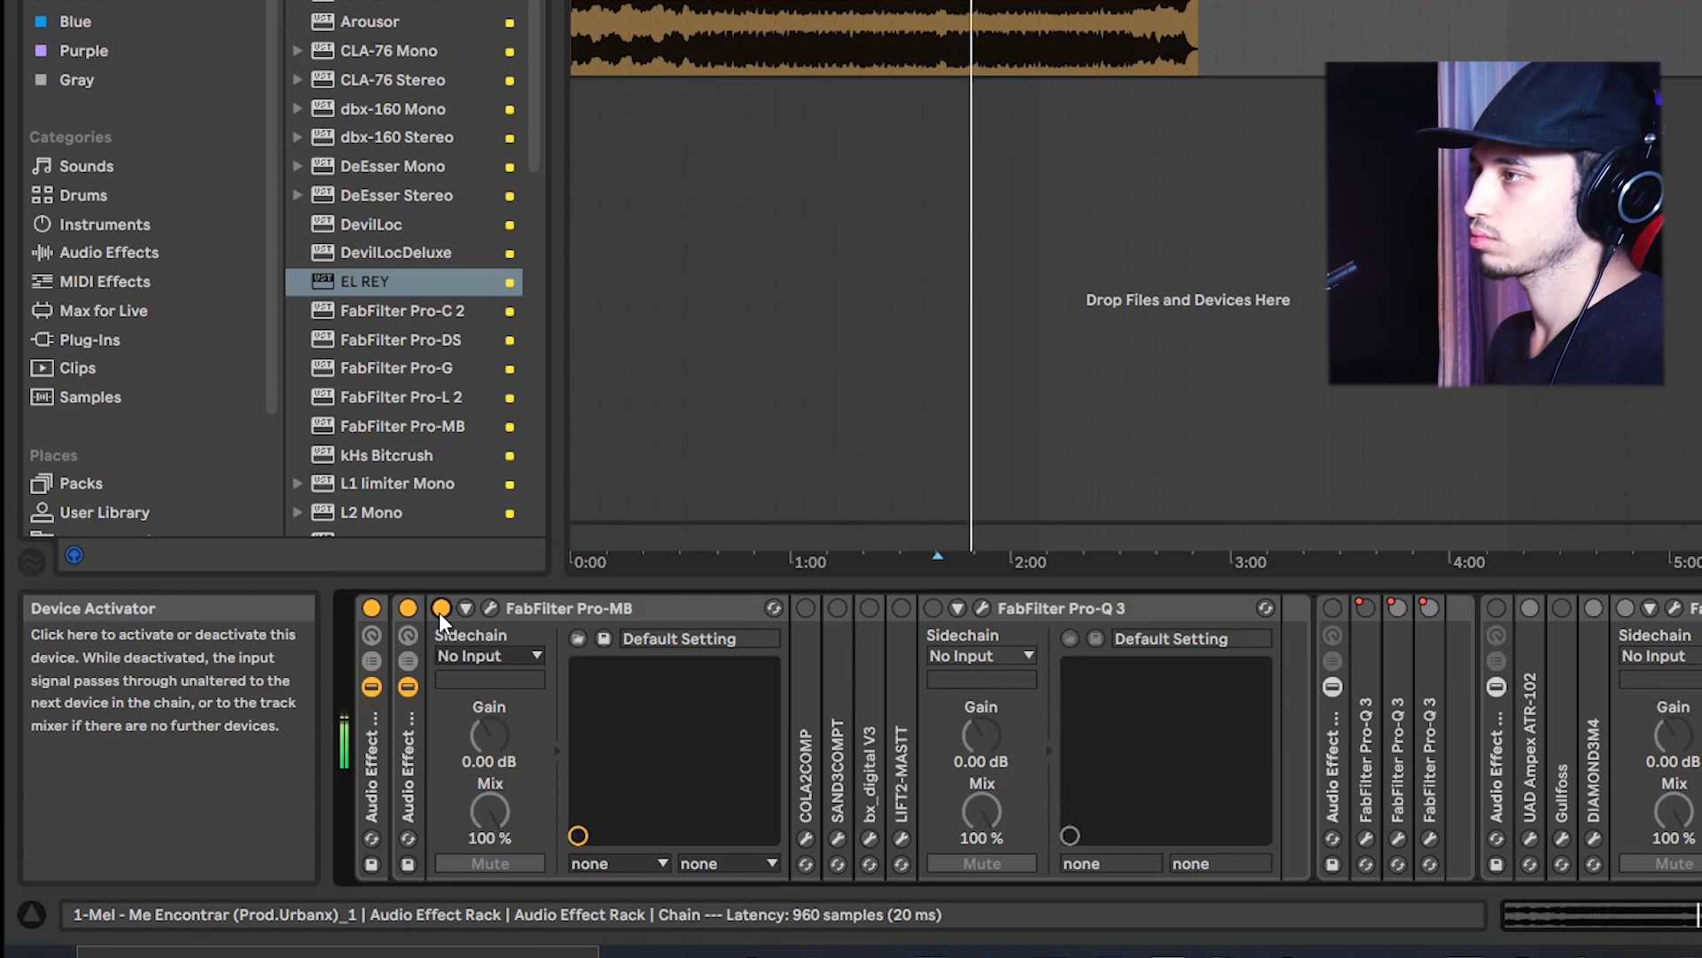
pyautogui.click(441, 609)
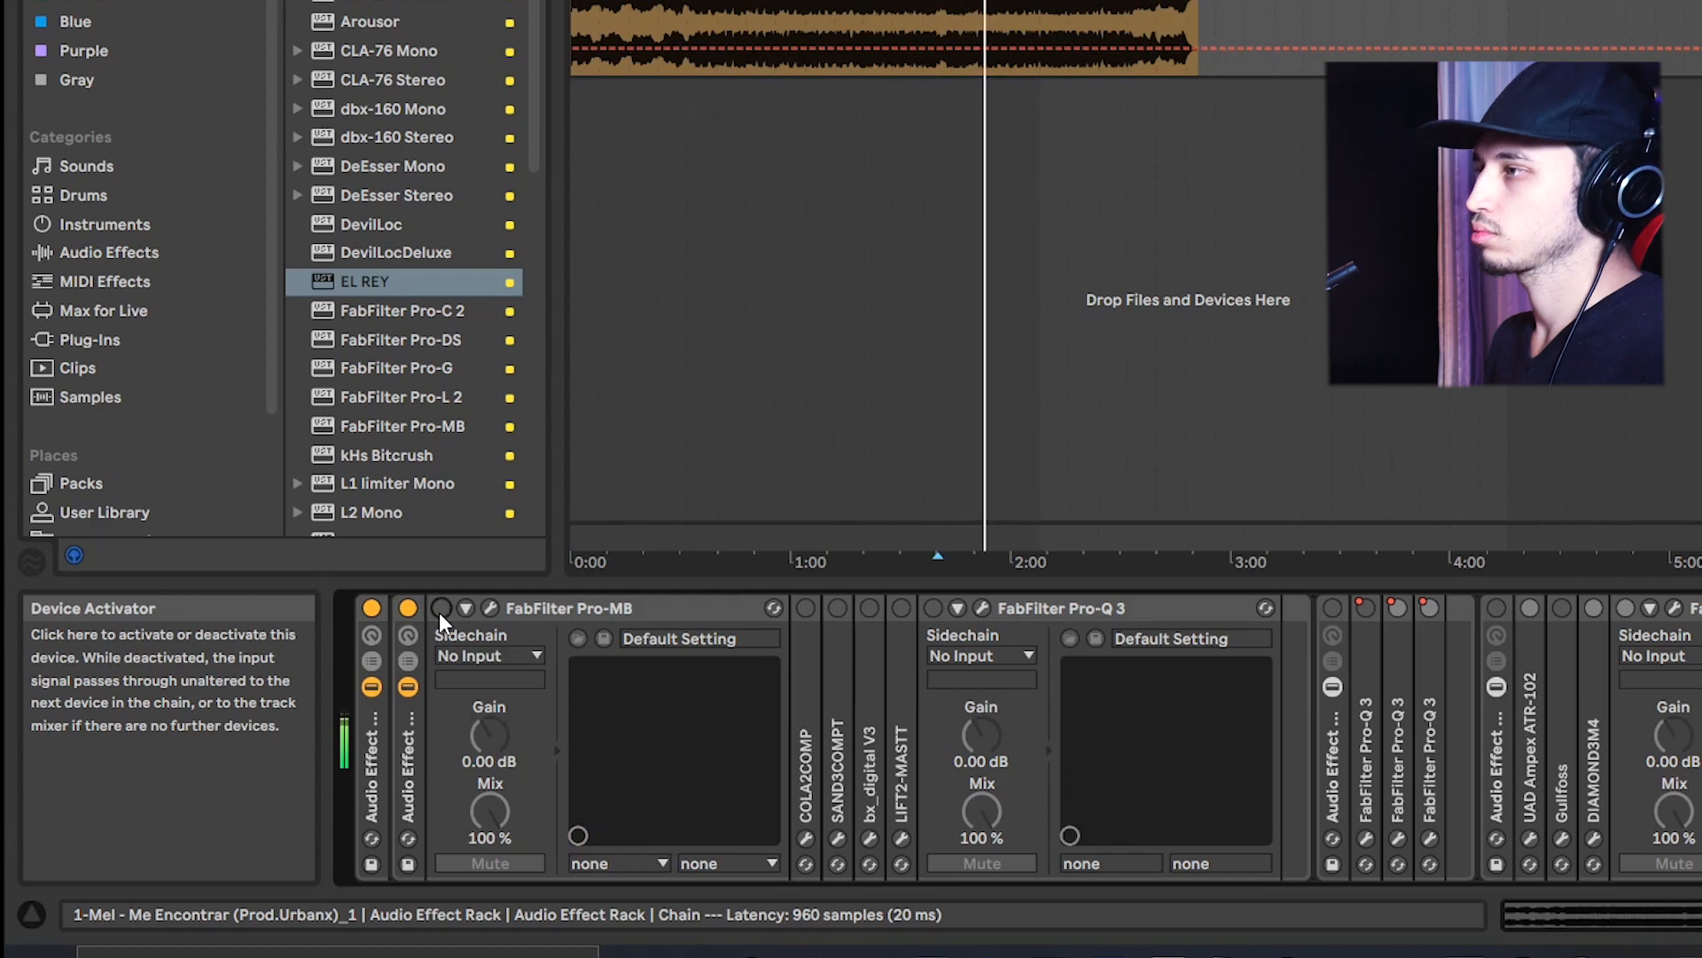
pyautogui.click(441, 608)
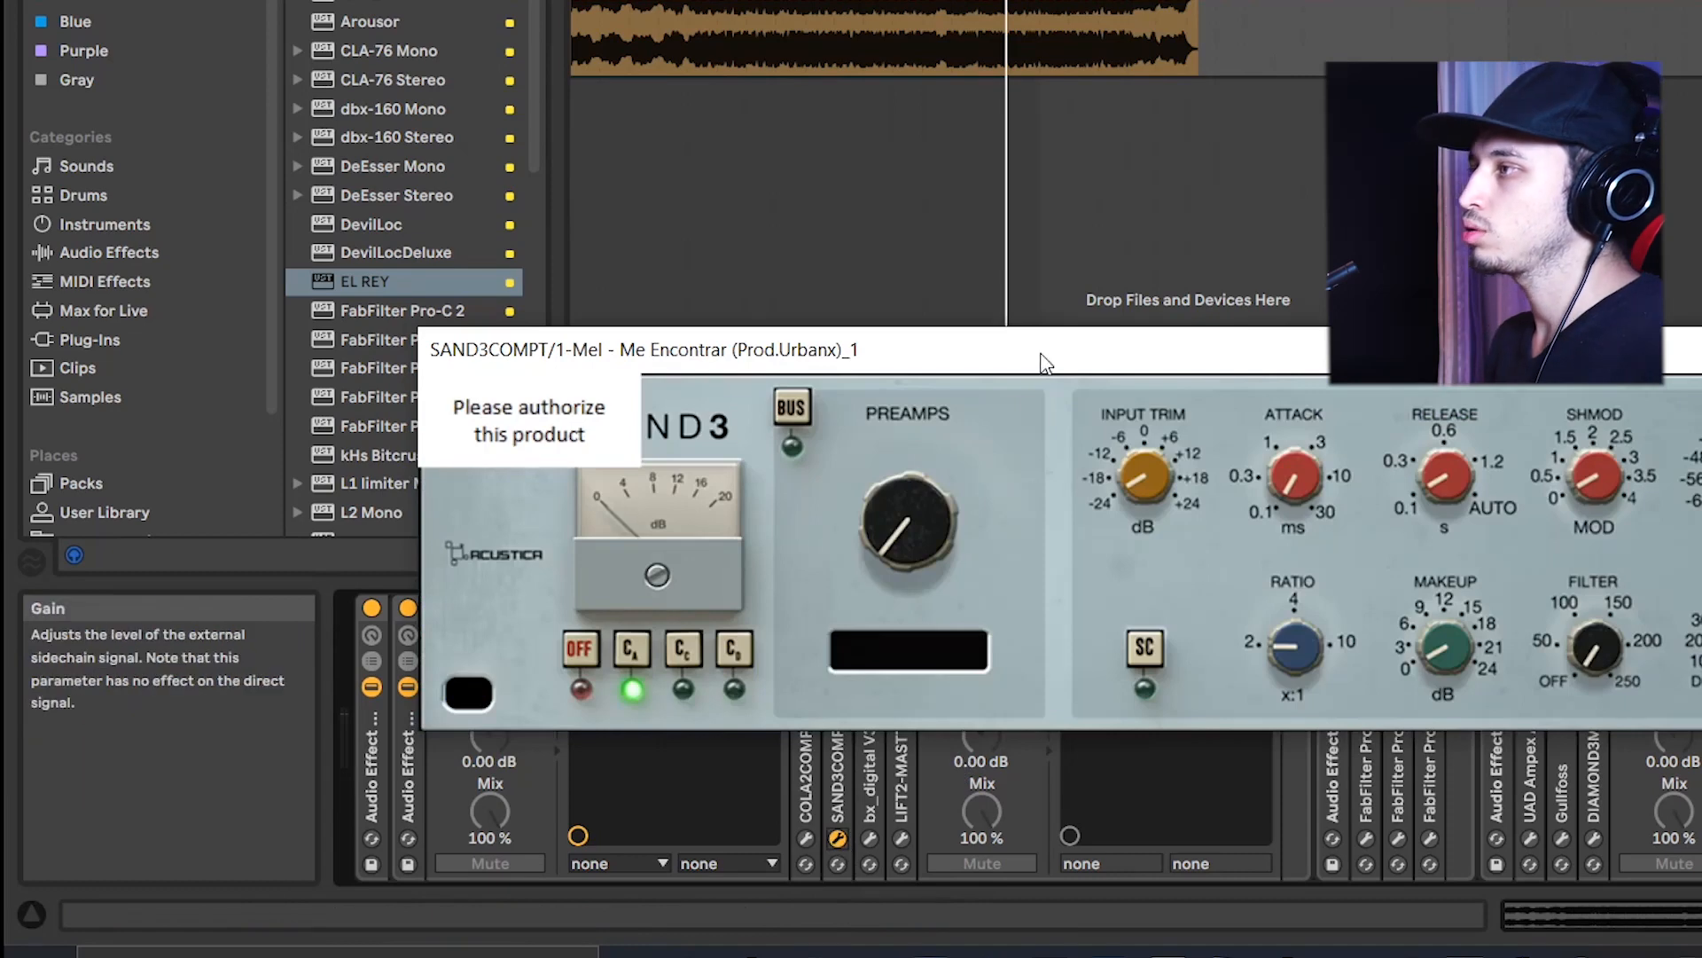
# Close the SAND3COMPT window and examine the COLA2COMP compressor's ratio, attack, release, threshold and mix settings before closing it
pyautogui.moveTo(1047, 362); pyautogui.dragTo(1108, 346)
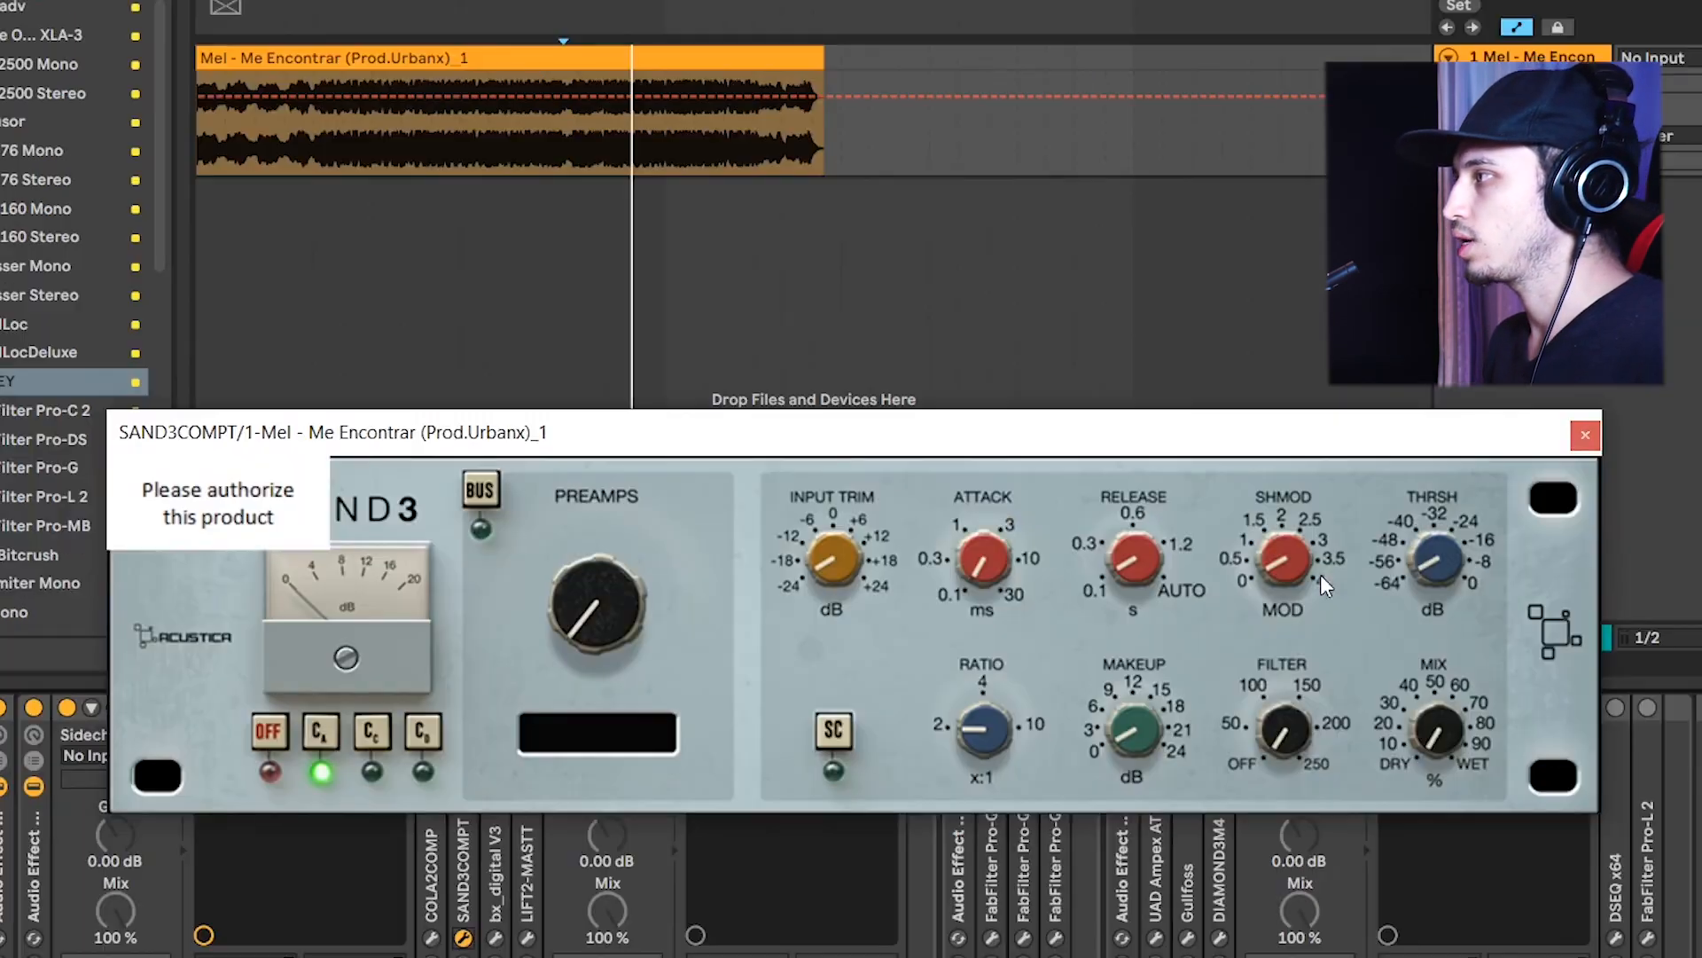
pyautogui.click(1585, 438)
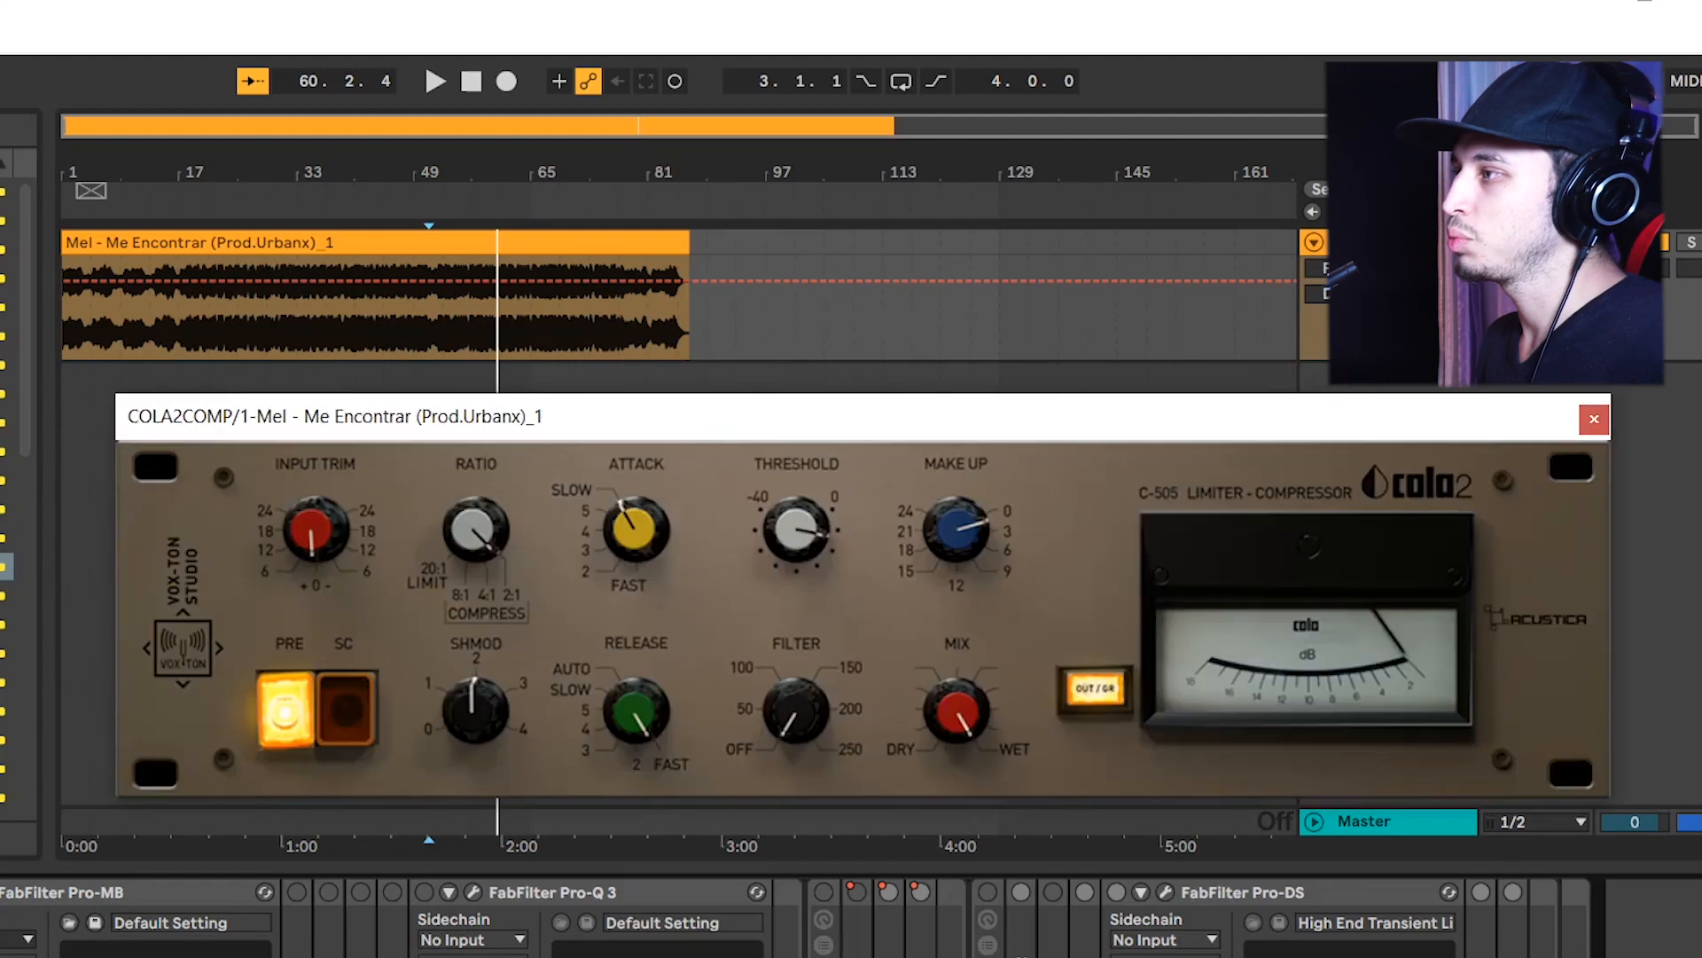
pyautogui.moveTo(710, 443)
pyautogui.mouseDown()
pyautogui.moveTo(536, 532)
pyautogui.moveTo(714, 461)
pyautogui.mouseUp()
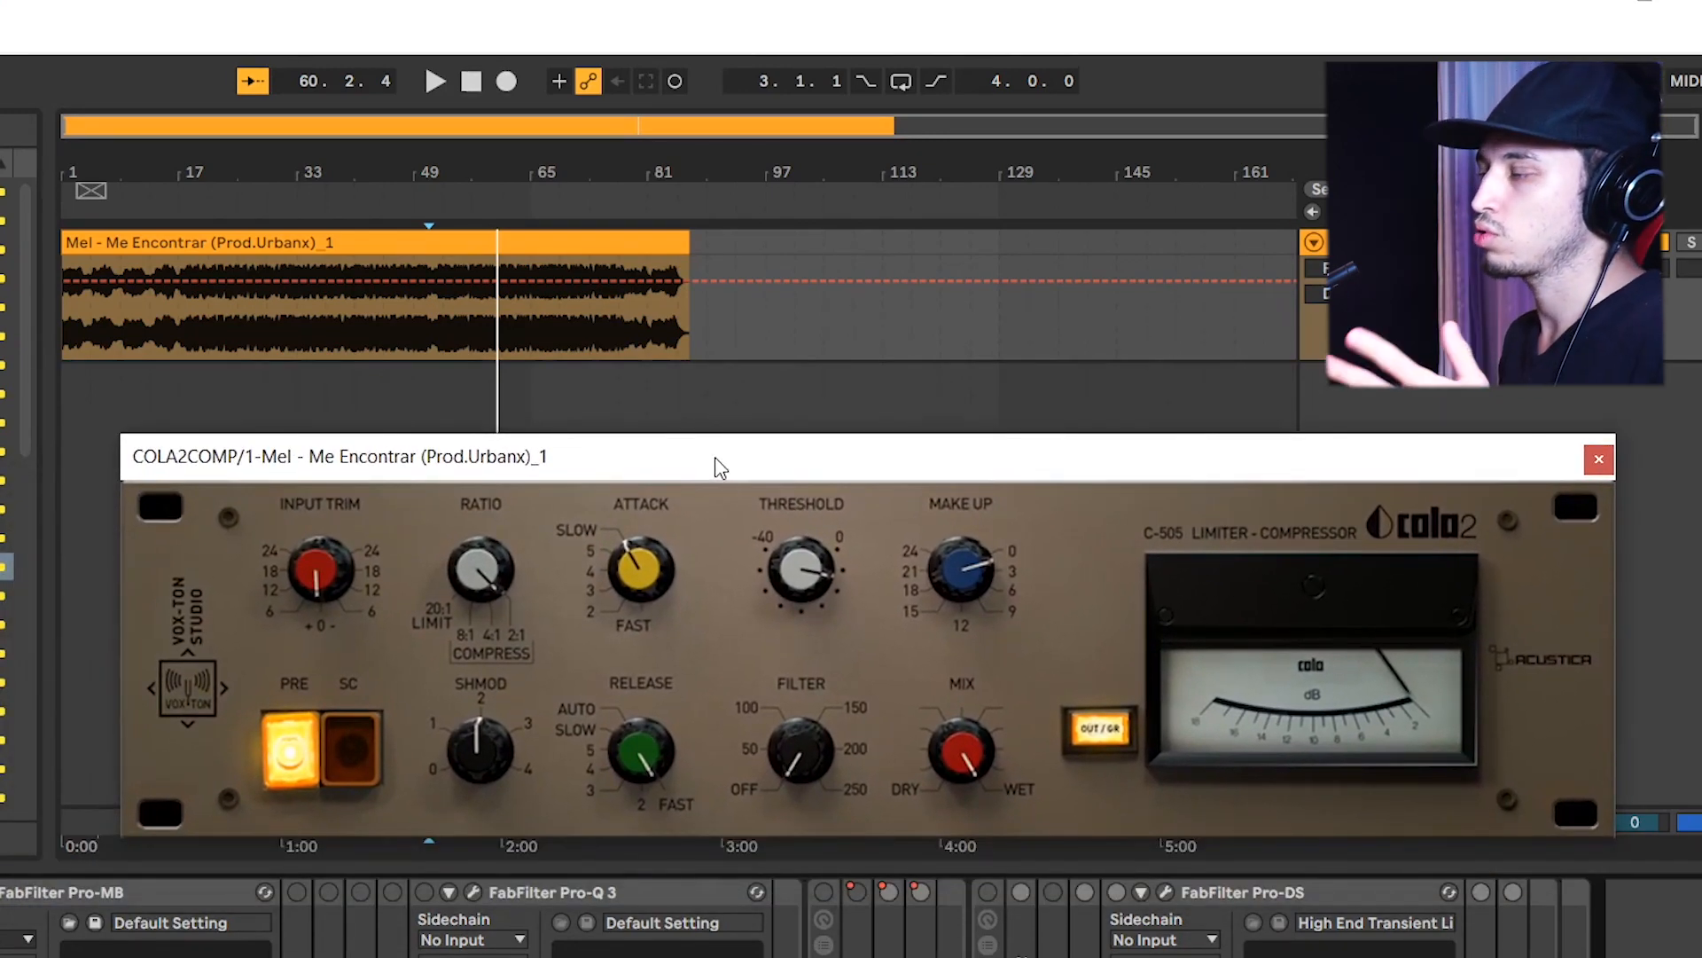
pyautogui.moveTo(701, 464); pyautogui.dragTo(758, 448)
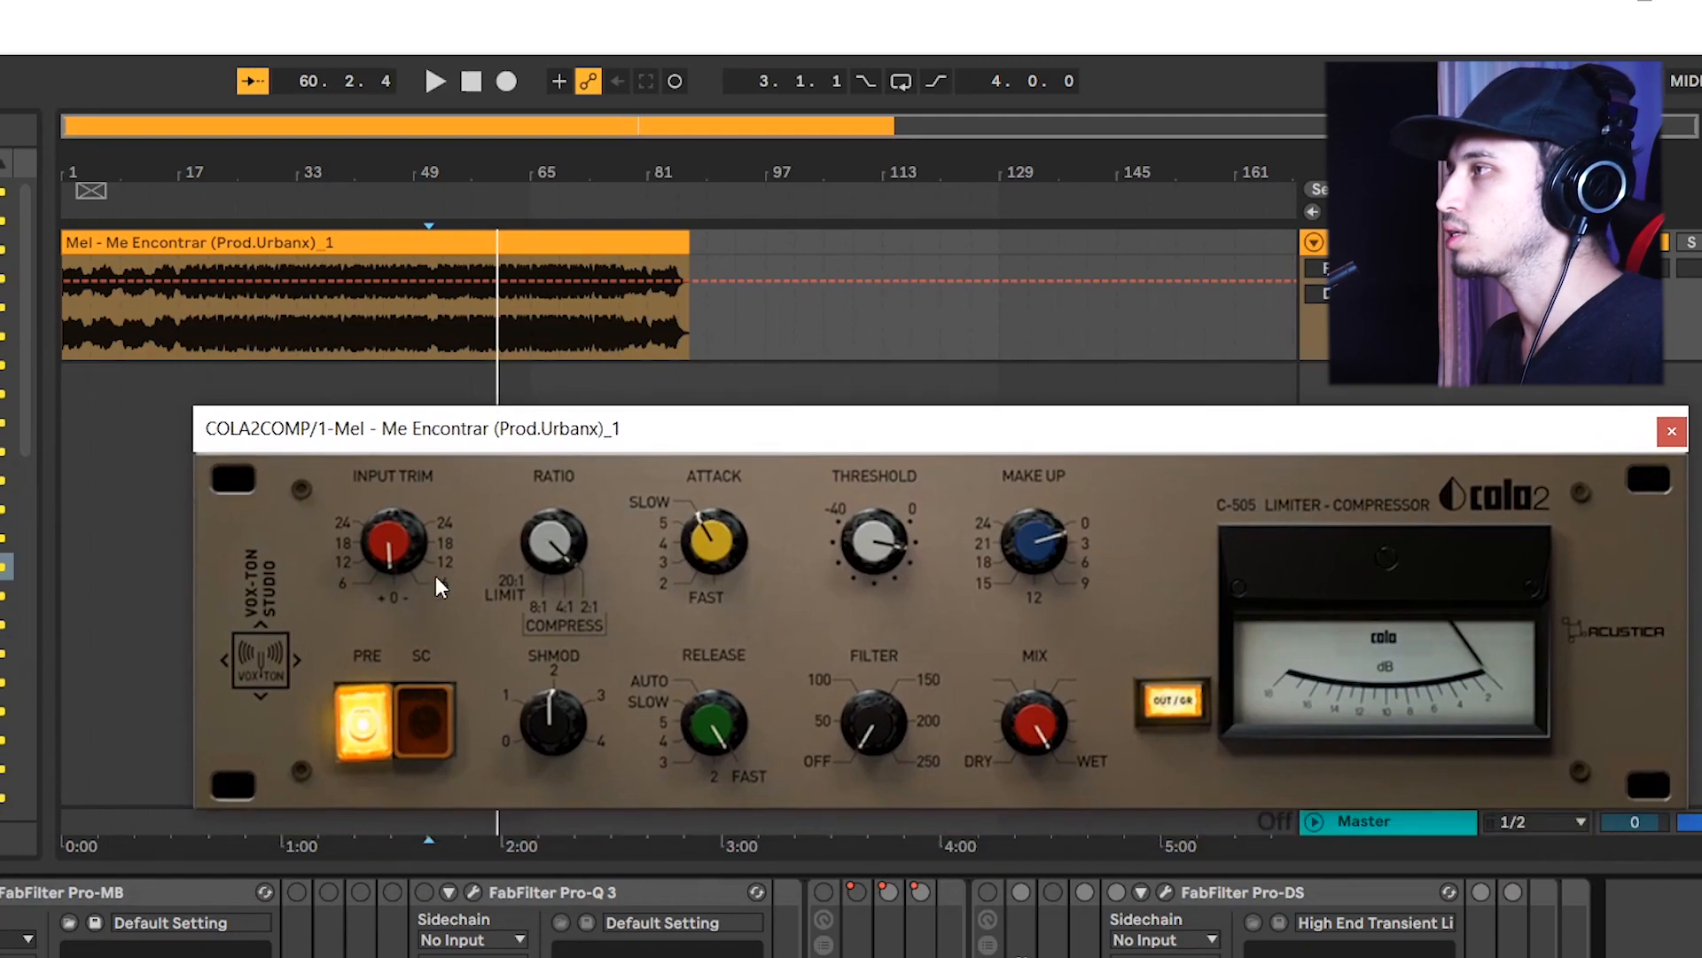
pyautogui.moveTo(806, 371); pyautogui.dragTo(759, 460)
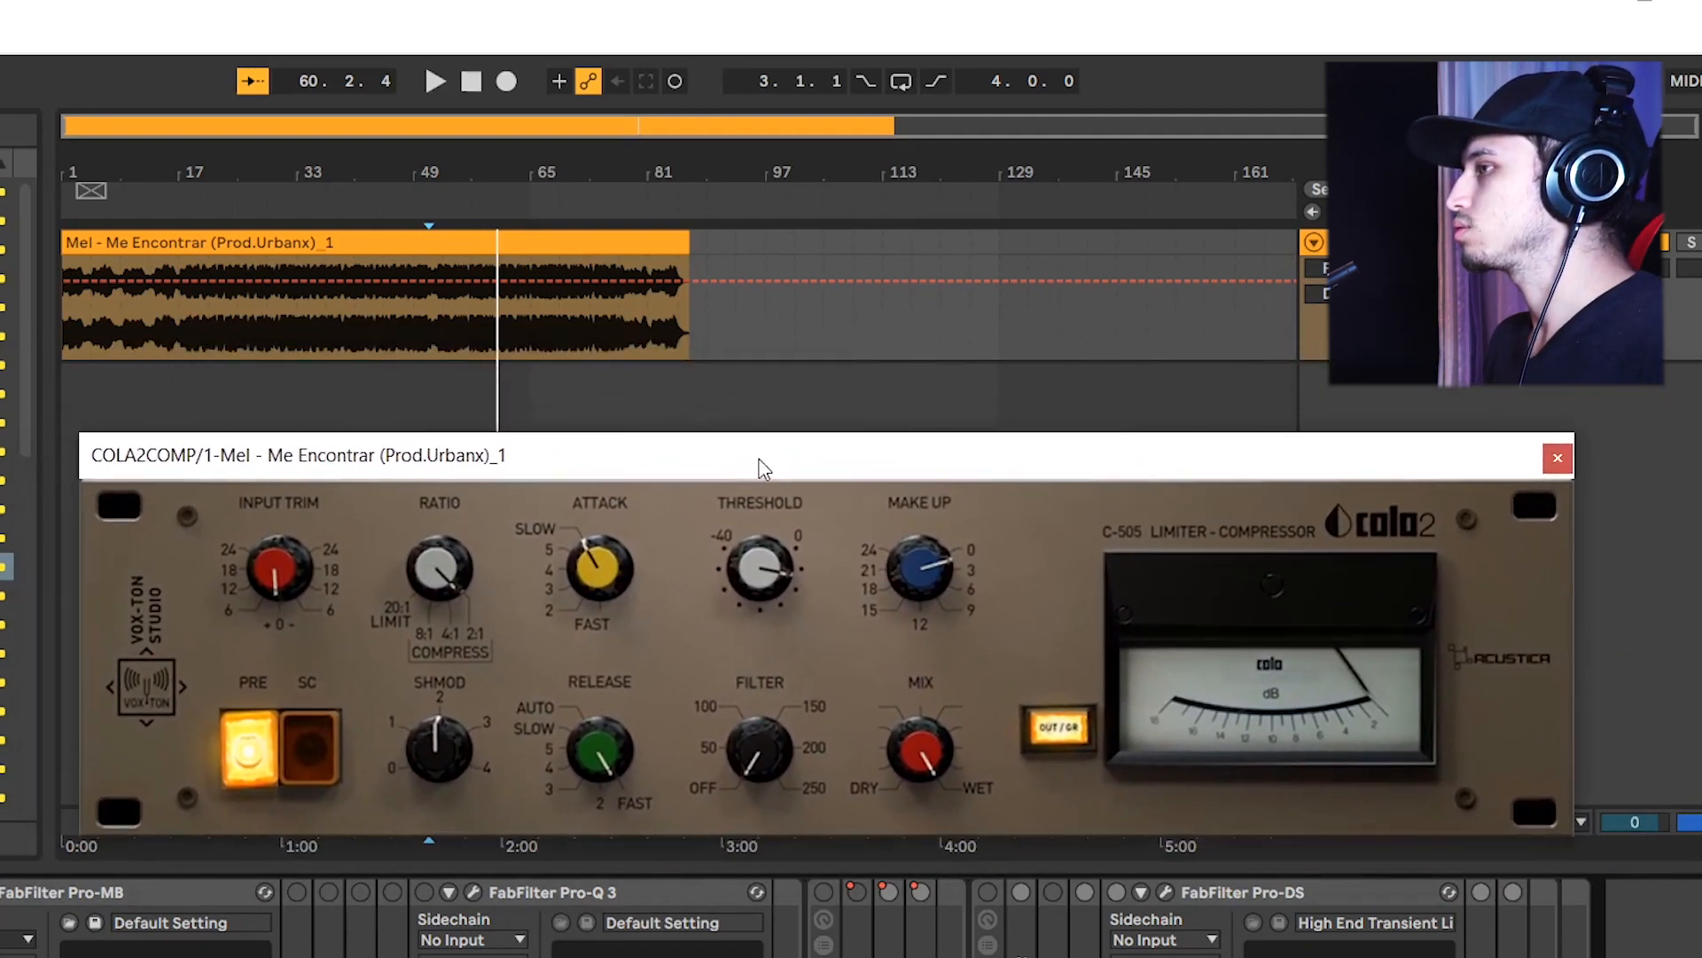
pyautogui.moveTo(545, 460); pyautogui.dragTo(739, 517)
pyautogui.moveTo(676, 461)
pyautogui.mouseDown()
pyautogui.moveTo(591, 460)
pyautogui.moveTo(681, 489)
pyautogui.mouseUp()
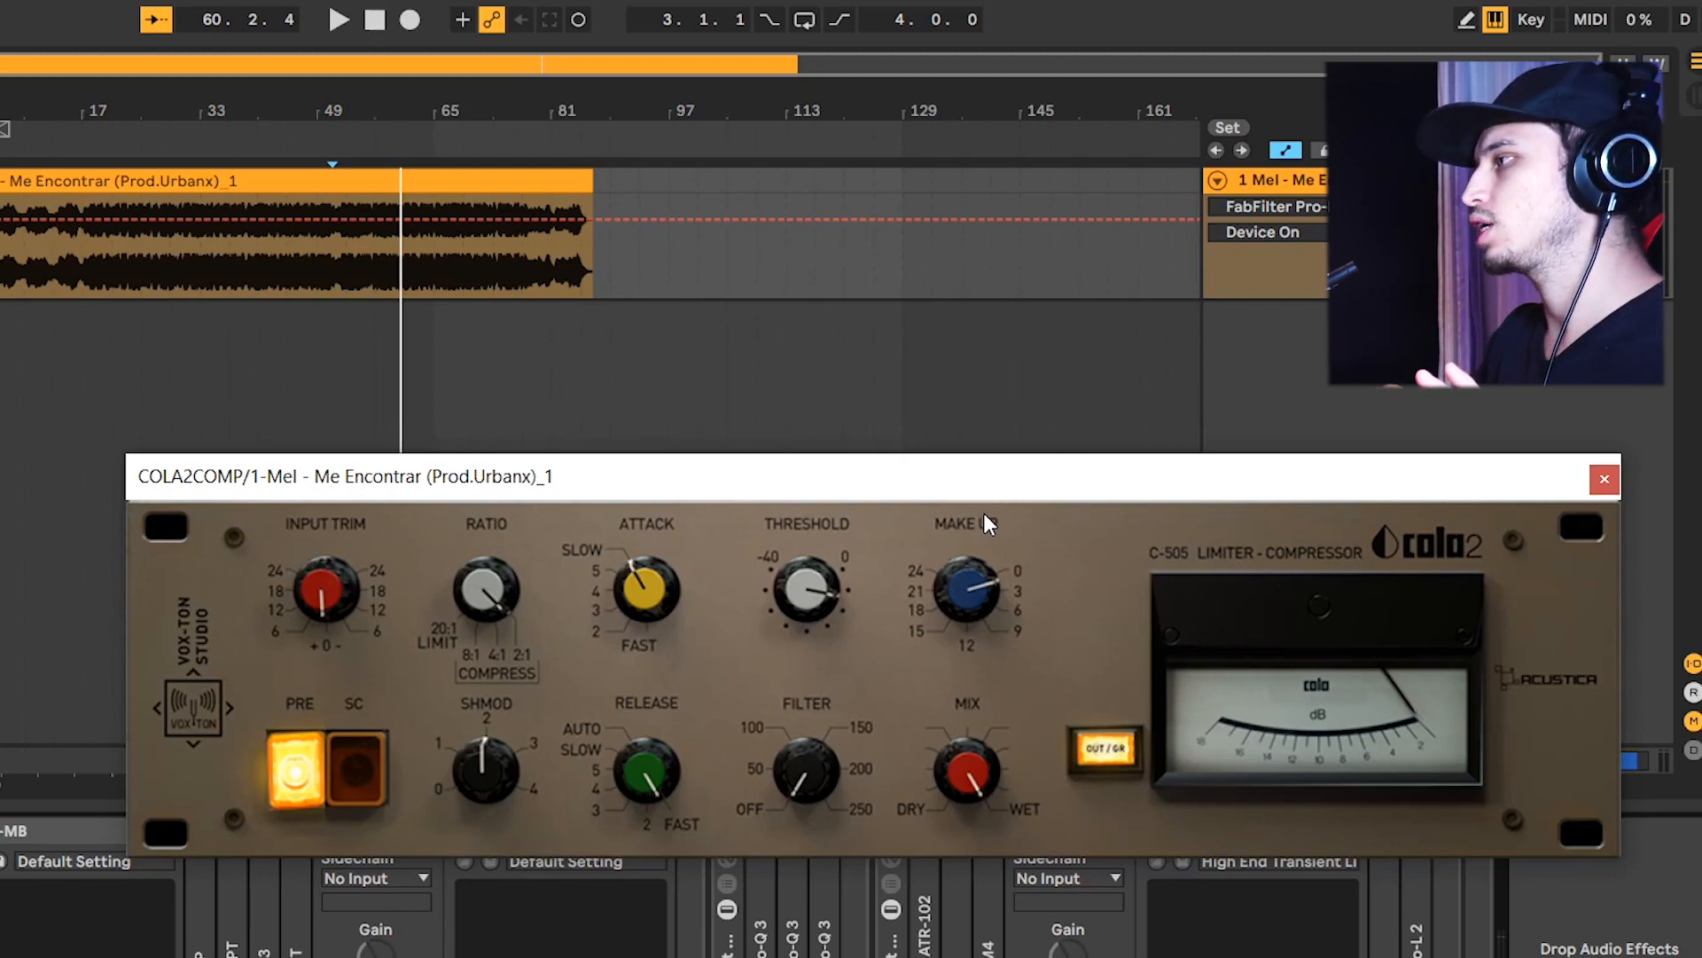
pyautogui.moveTo(966, 495); pyautogui.dragTo(714, 486)
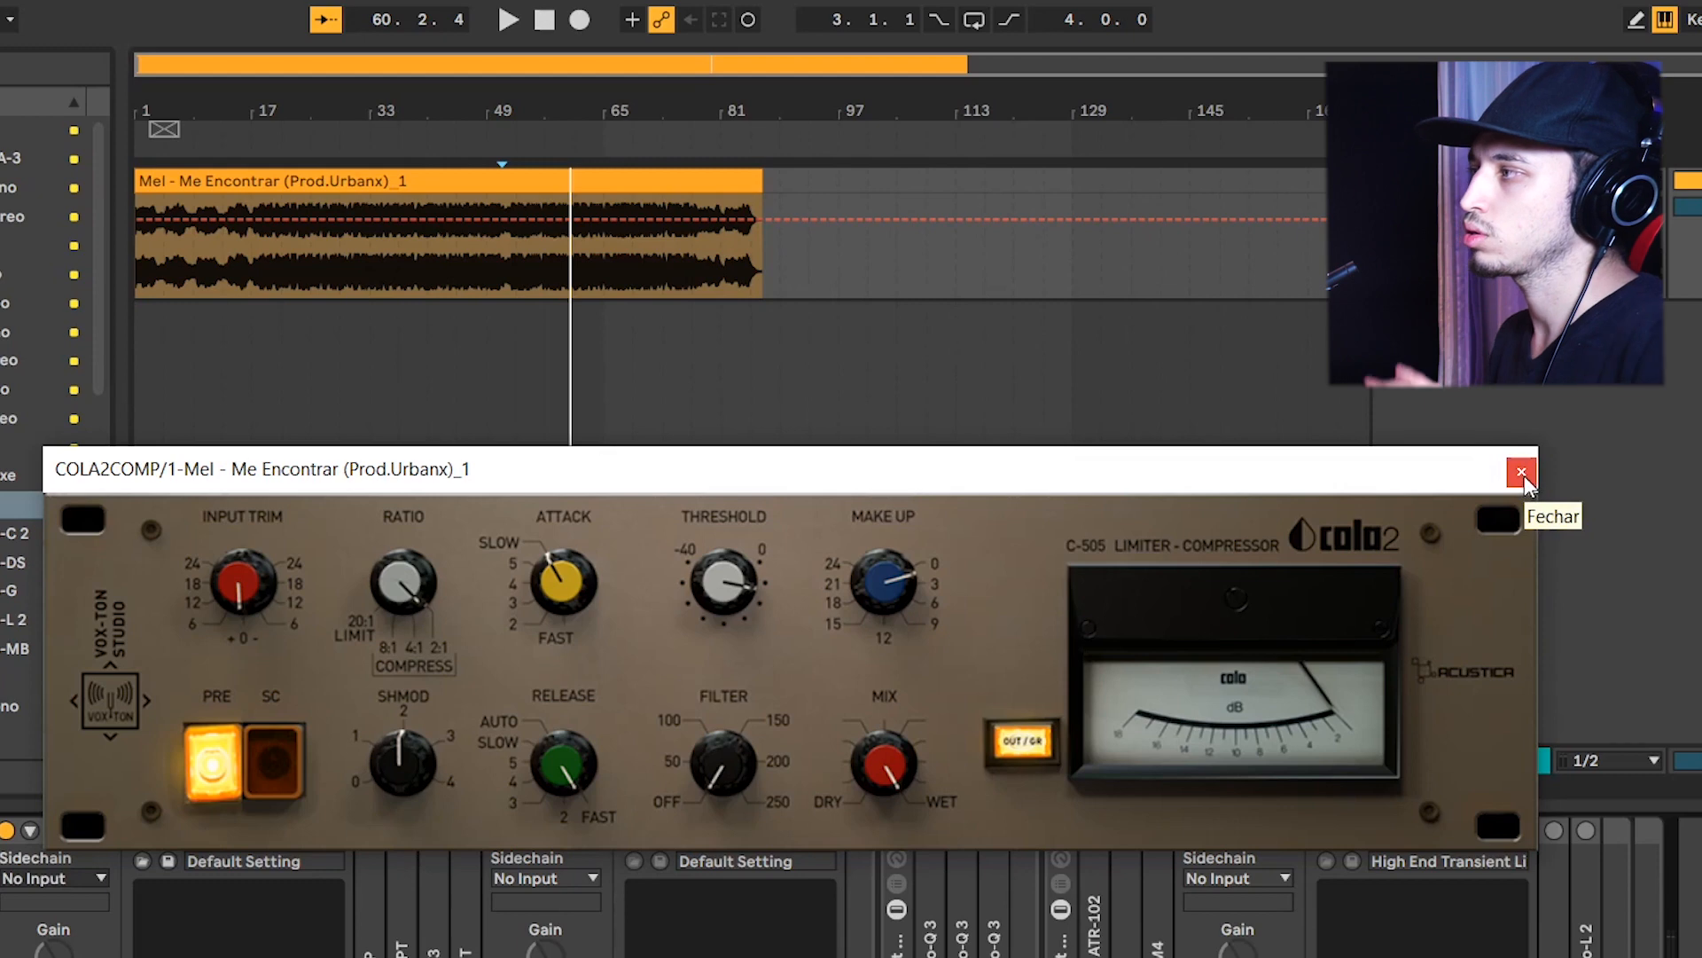
pyautogui.click(1523, 474)
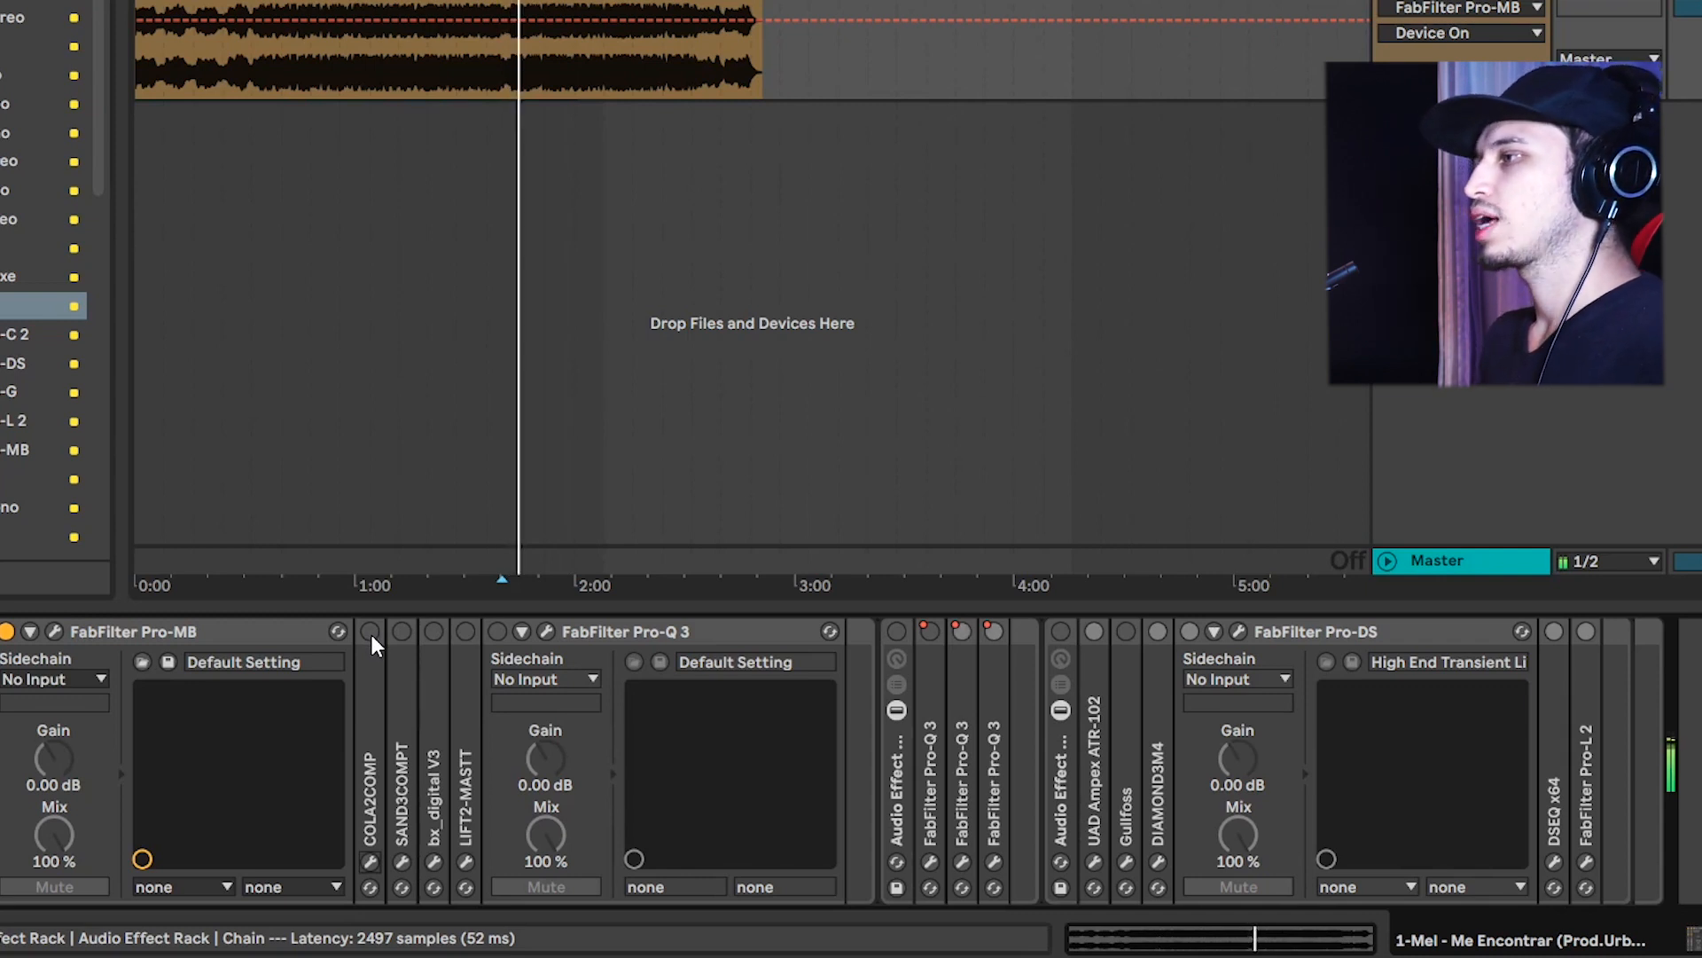
# Compare the playing track with COLA2COMP enabled and bypassed, leaving the compressor enabled
pyautogui.click(371, 633)
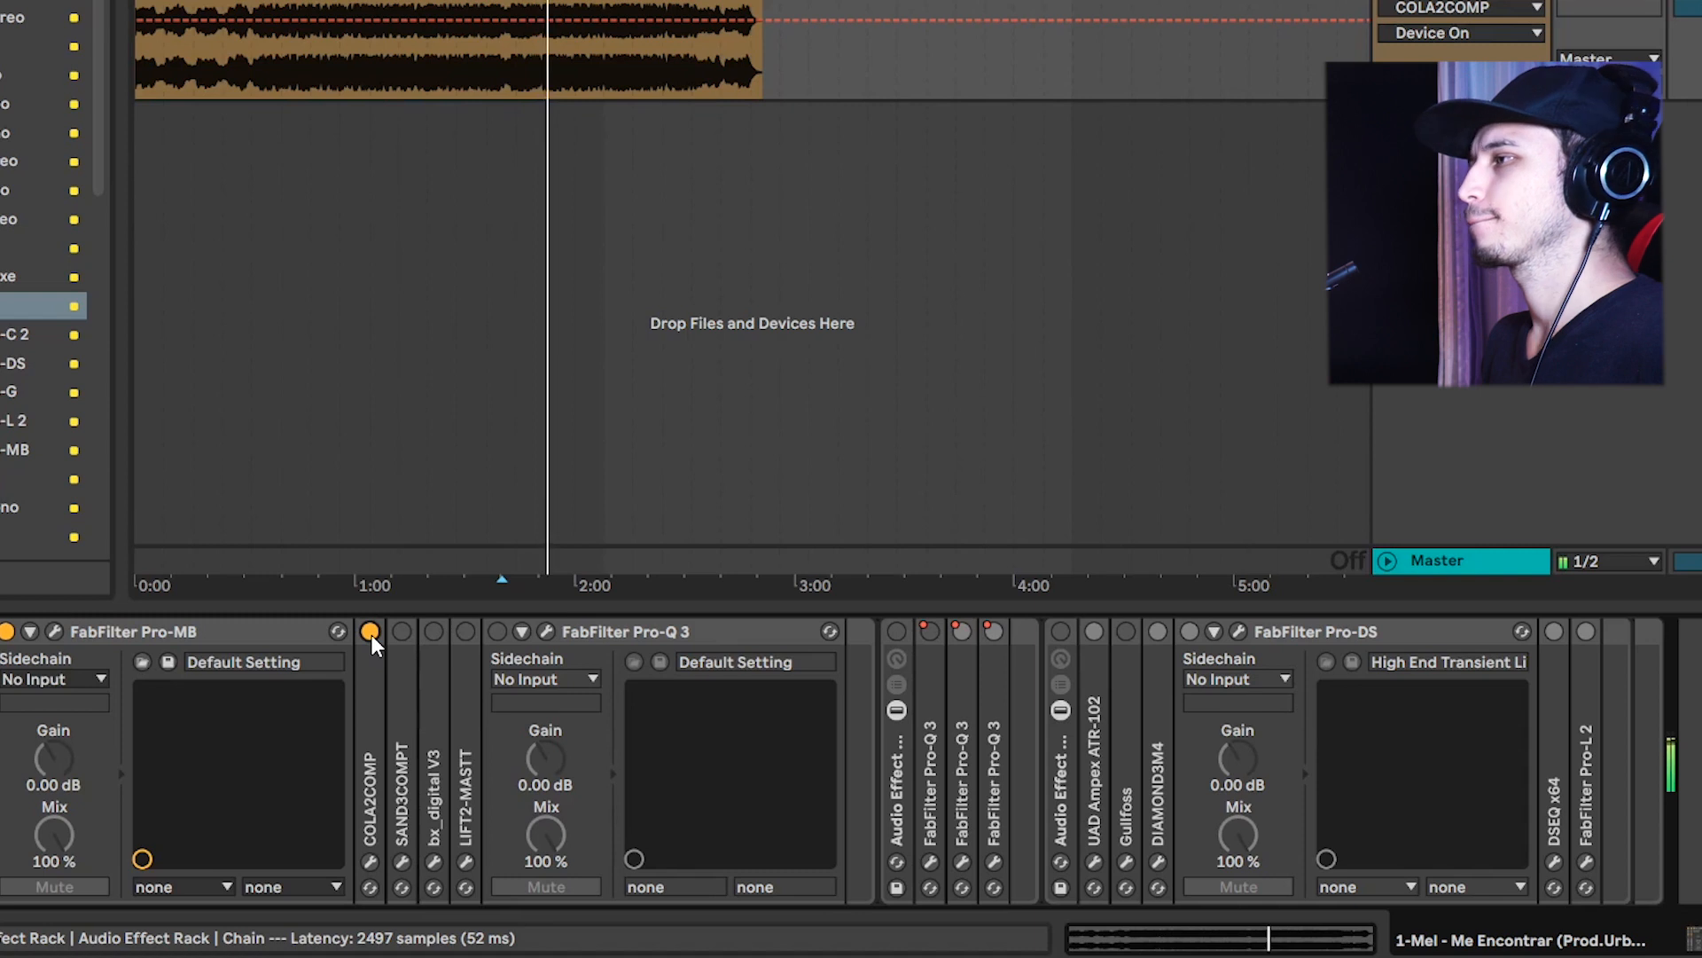
pyautogui.click(371, 631)
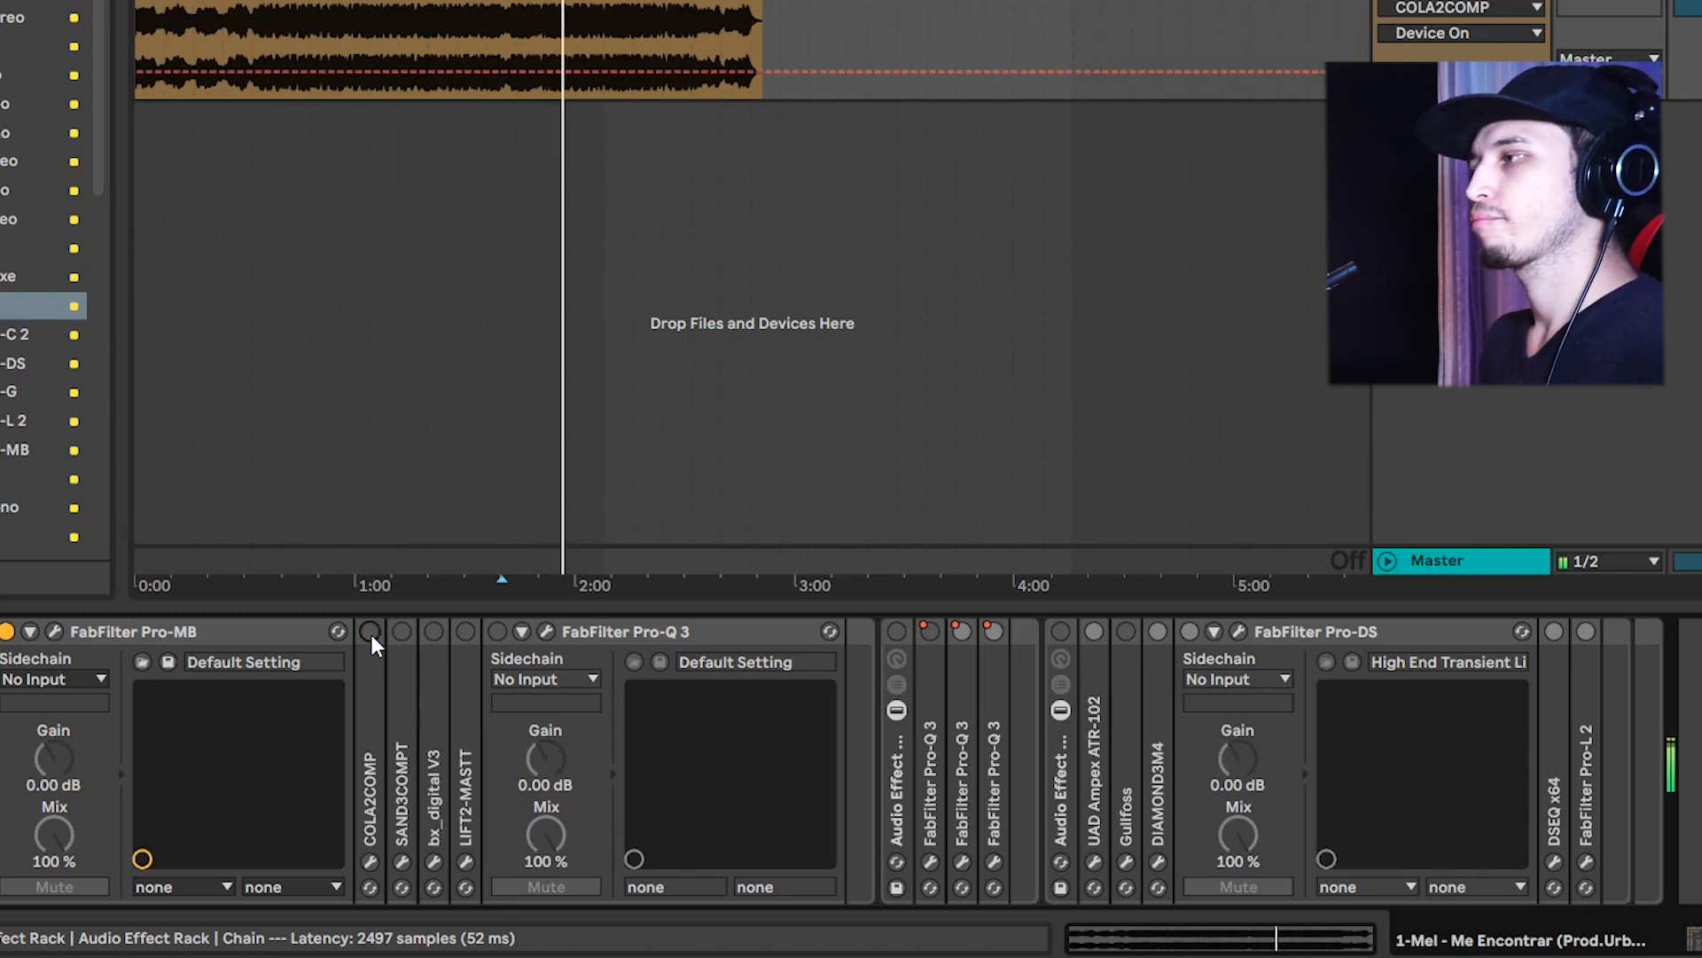
pyautogui.click(371, 631)
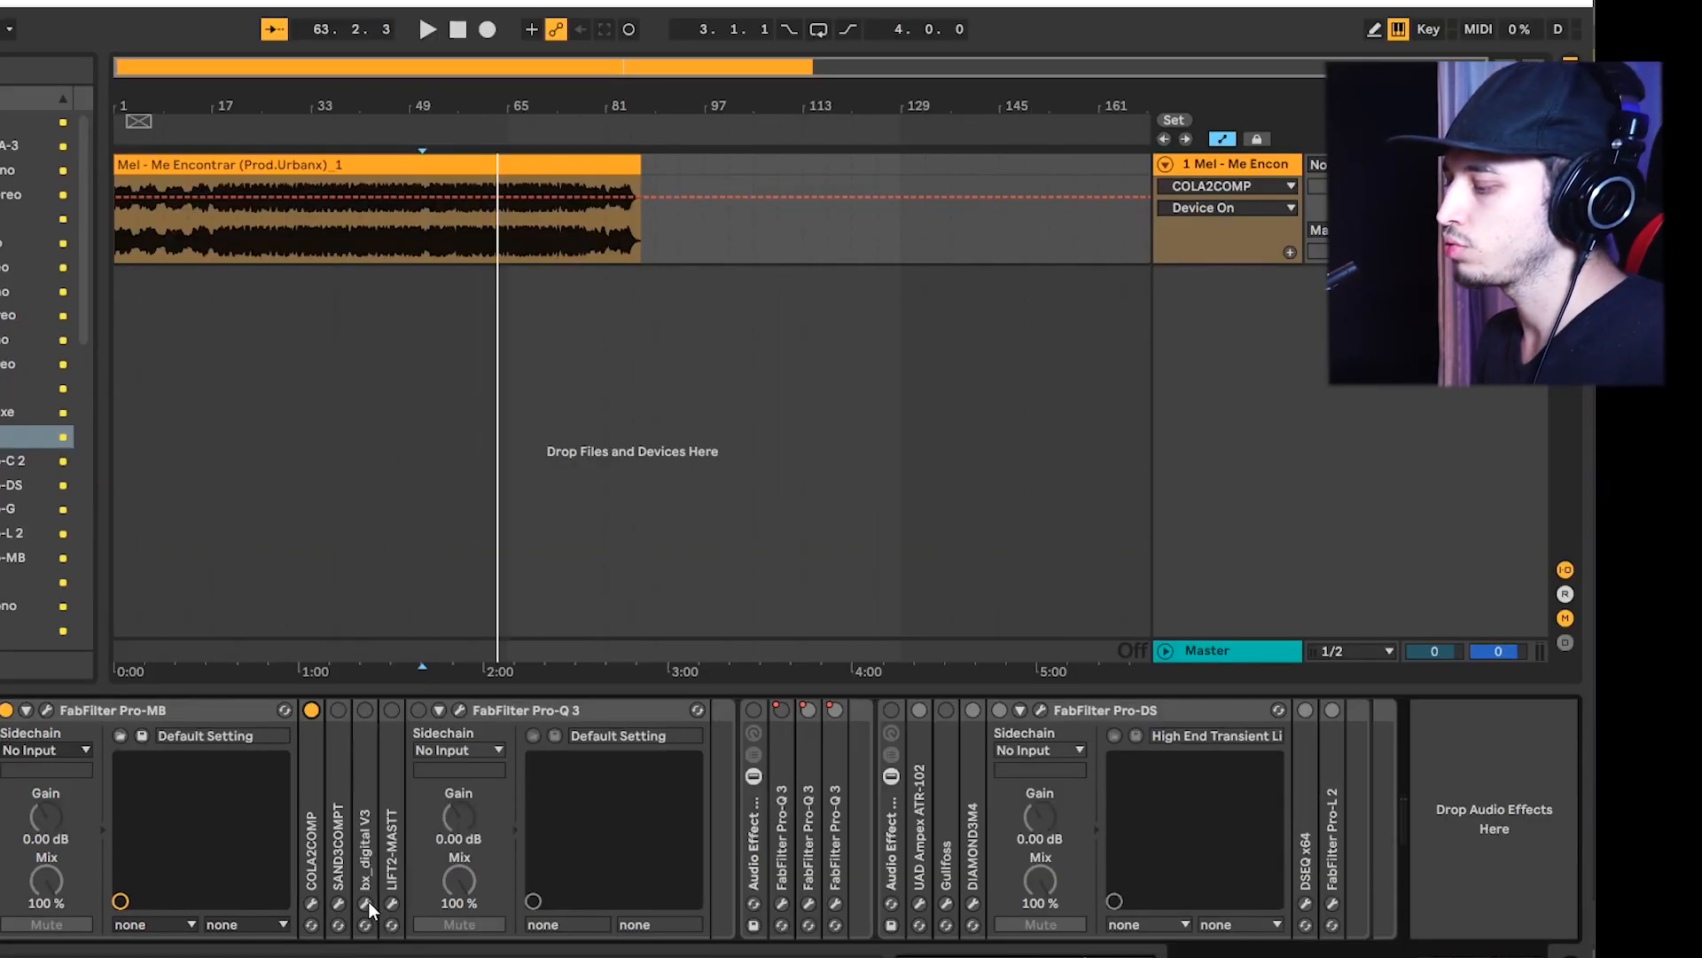
# Enable bx_digital V3 and examine its mono and stereo EQ sections, including the mono HMF band frequency
pyautogui.click(367, 903)
pyautogui.moveTo(1249, 64); pyautogui.dragTo(1251, 102)
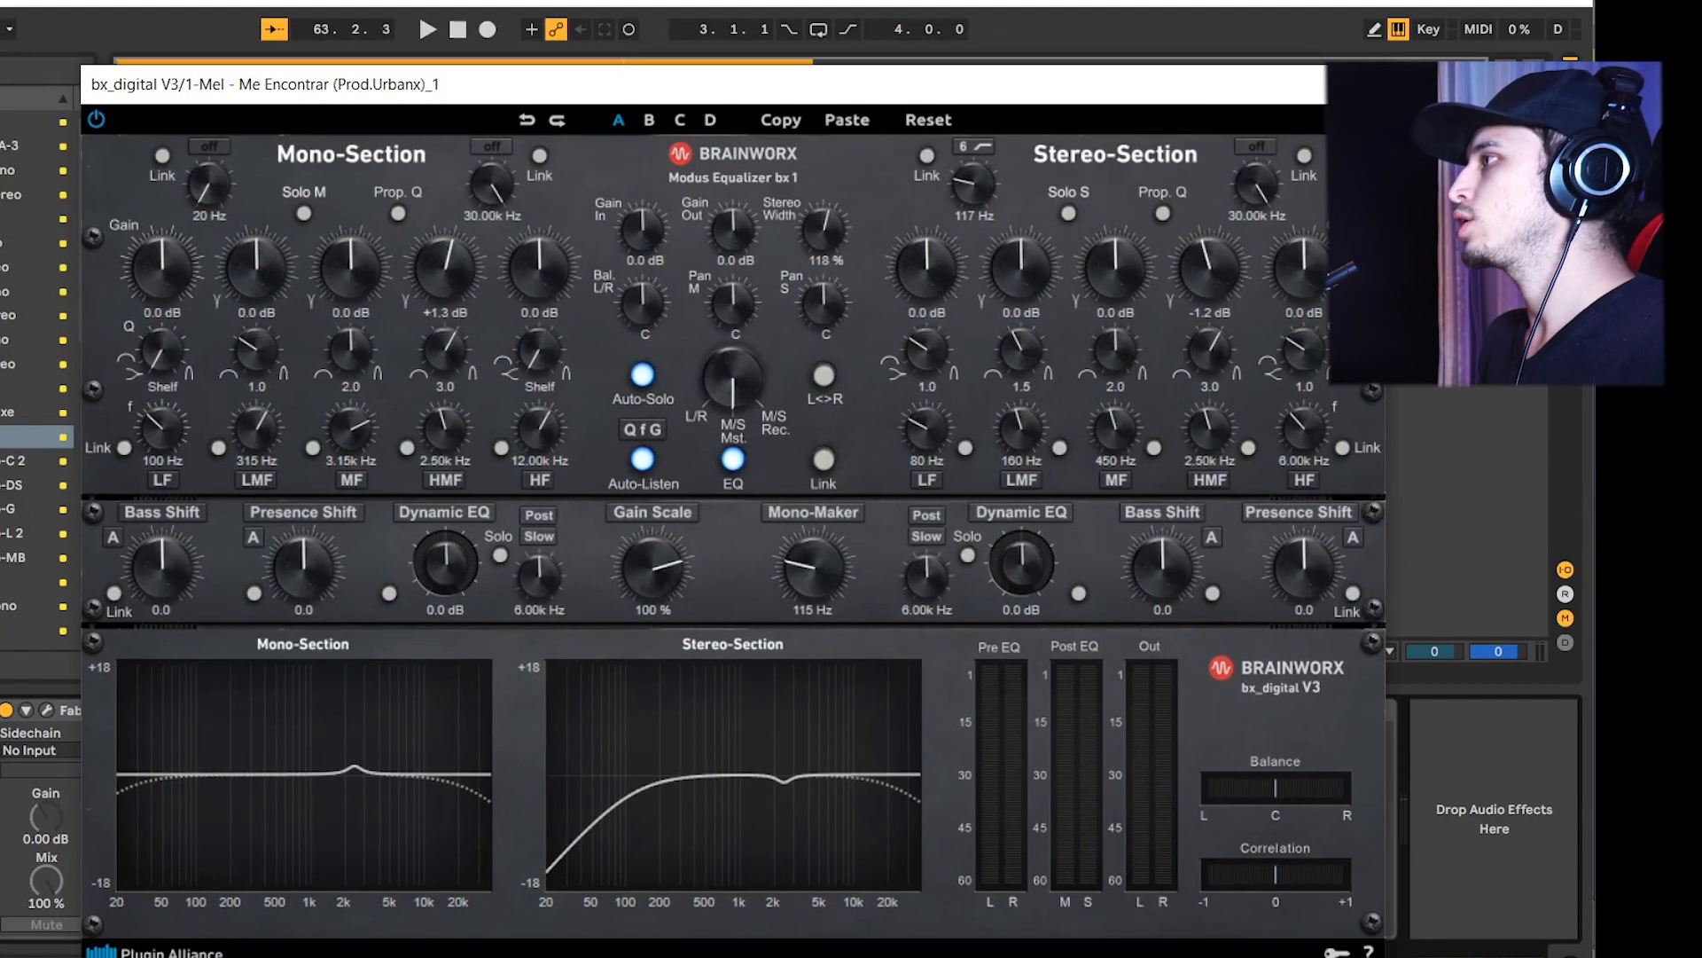
pyautogui.moveTo(1101, 91); pyautogui.dragTo(1595, 10)
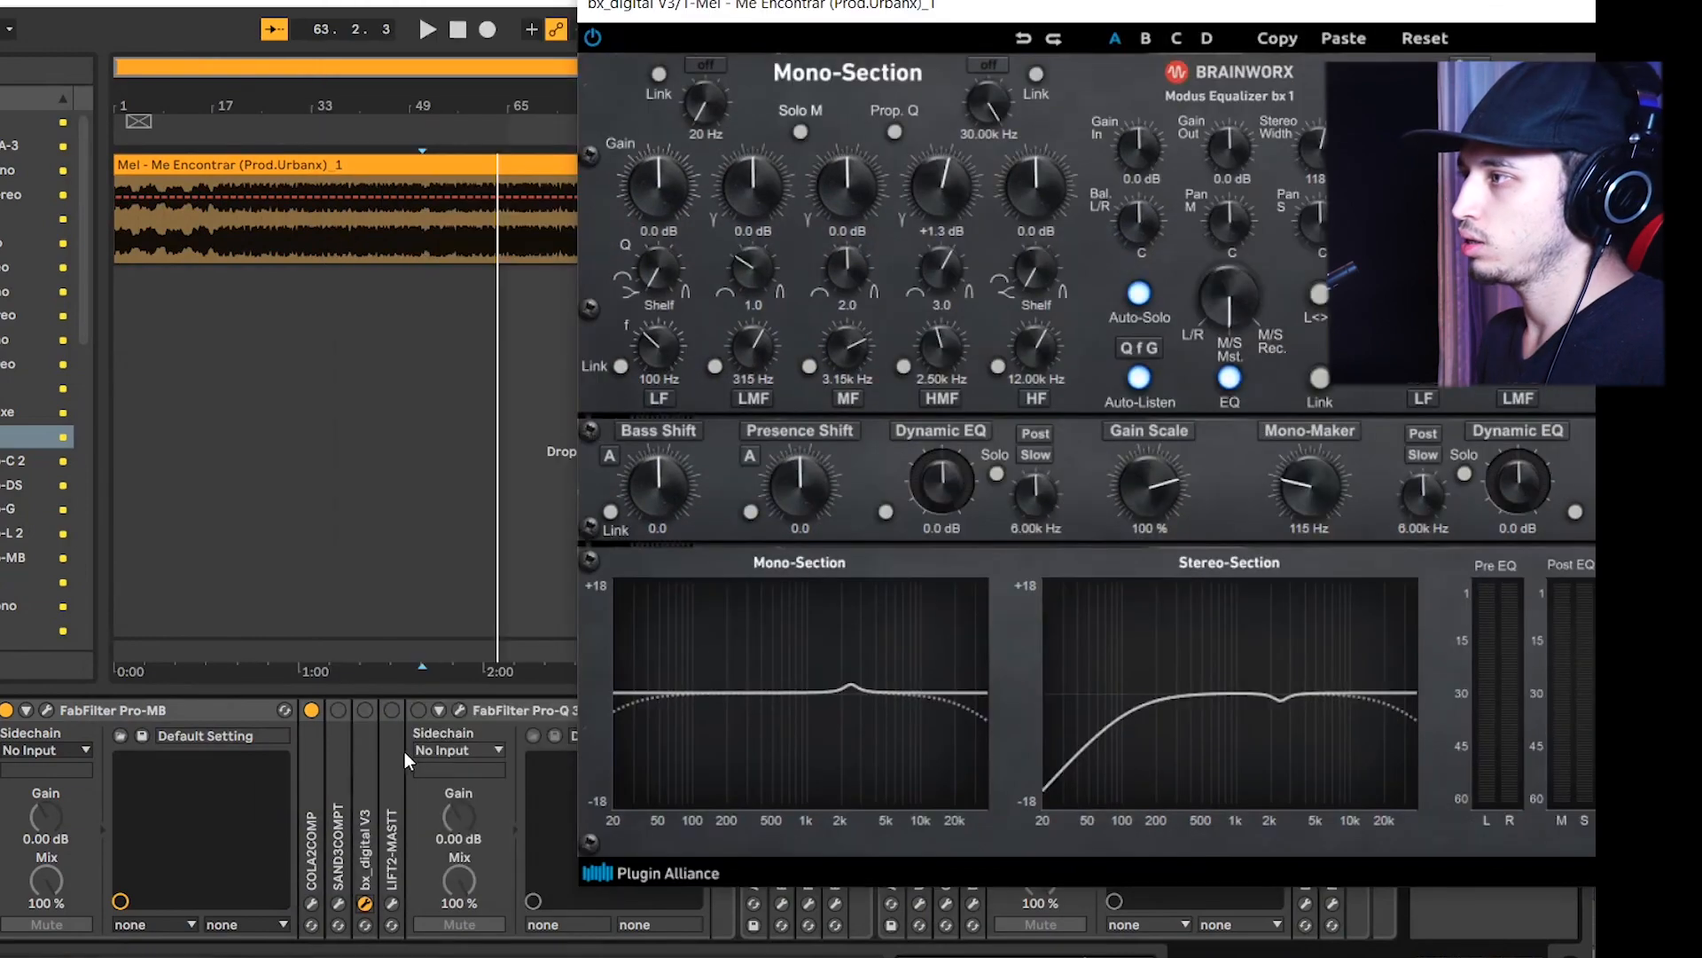
pyautogui.click(366, 711)
pyautogui.moveTo(1197, 24); pyautogui.dragTo(722, 86)
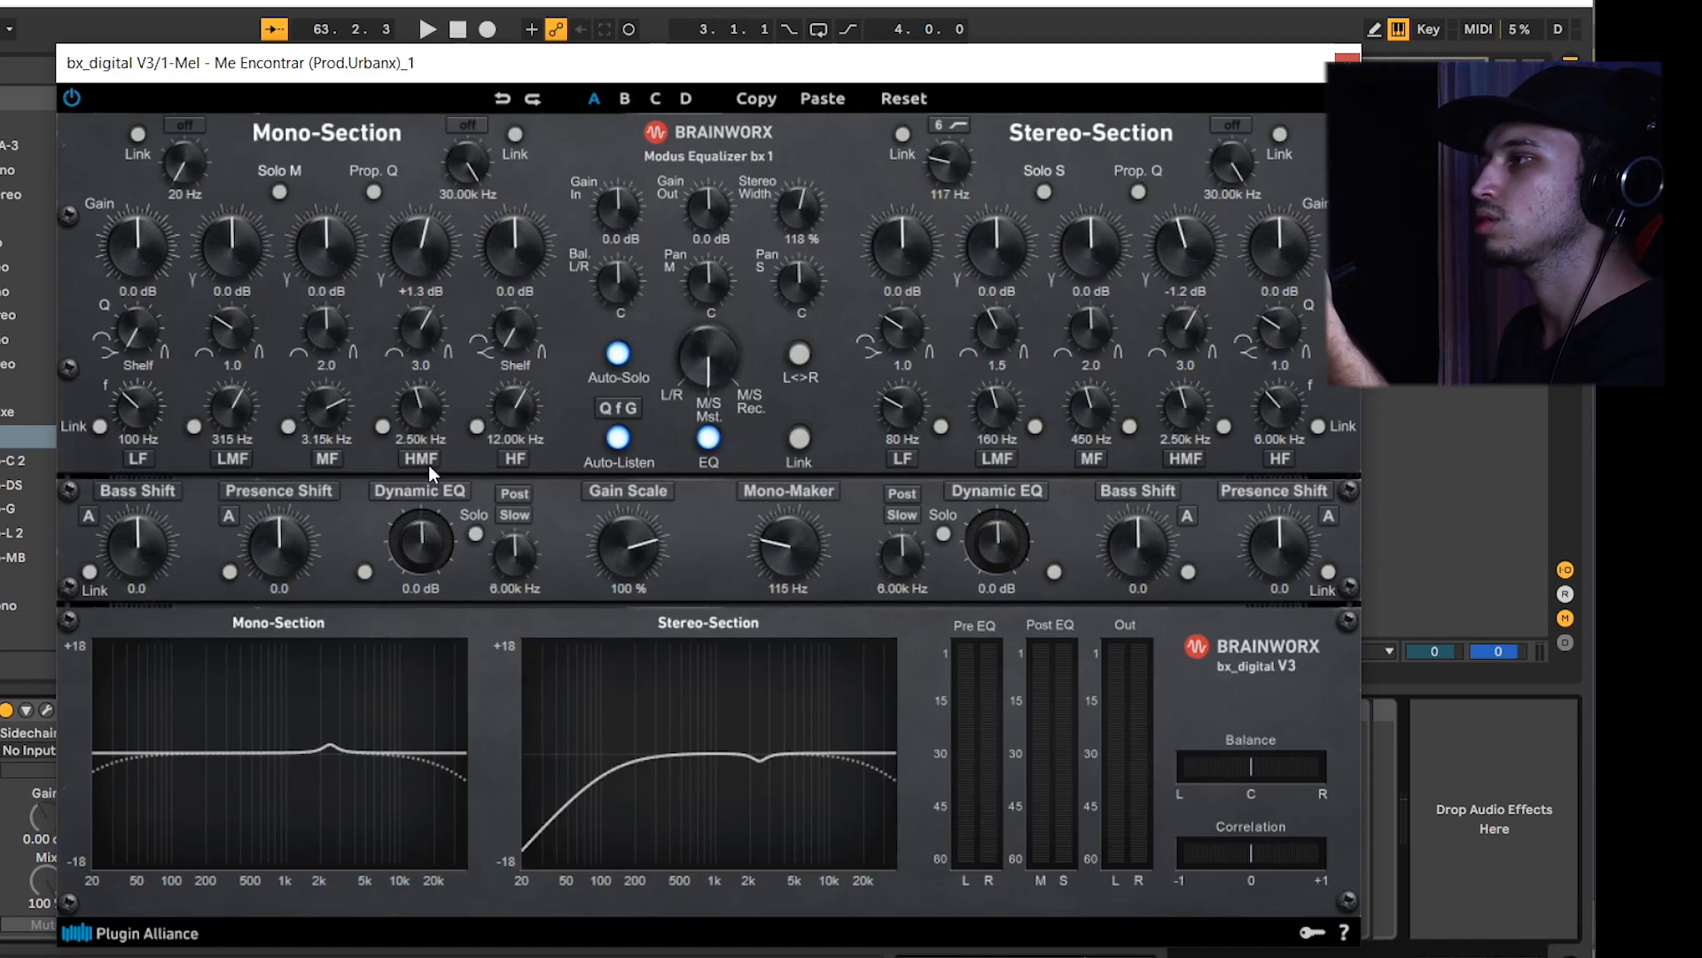
pyautogui.moveTo(412, 412)
pyautogui.mouseDown()
pyautogui.moveTo(423, 448)
pyautogui.moveTo(433, 423)
pyautogui.mouseUp()
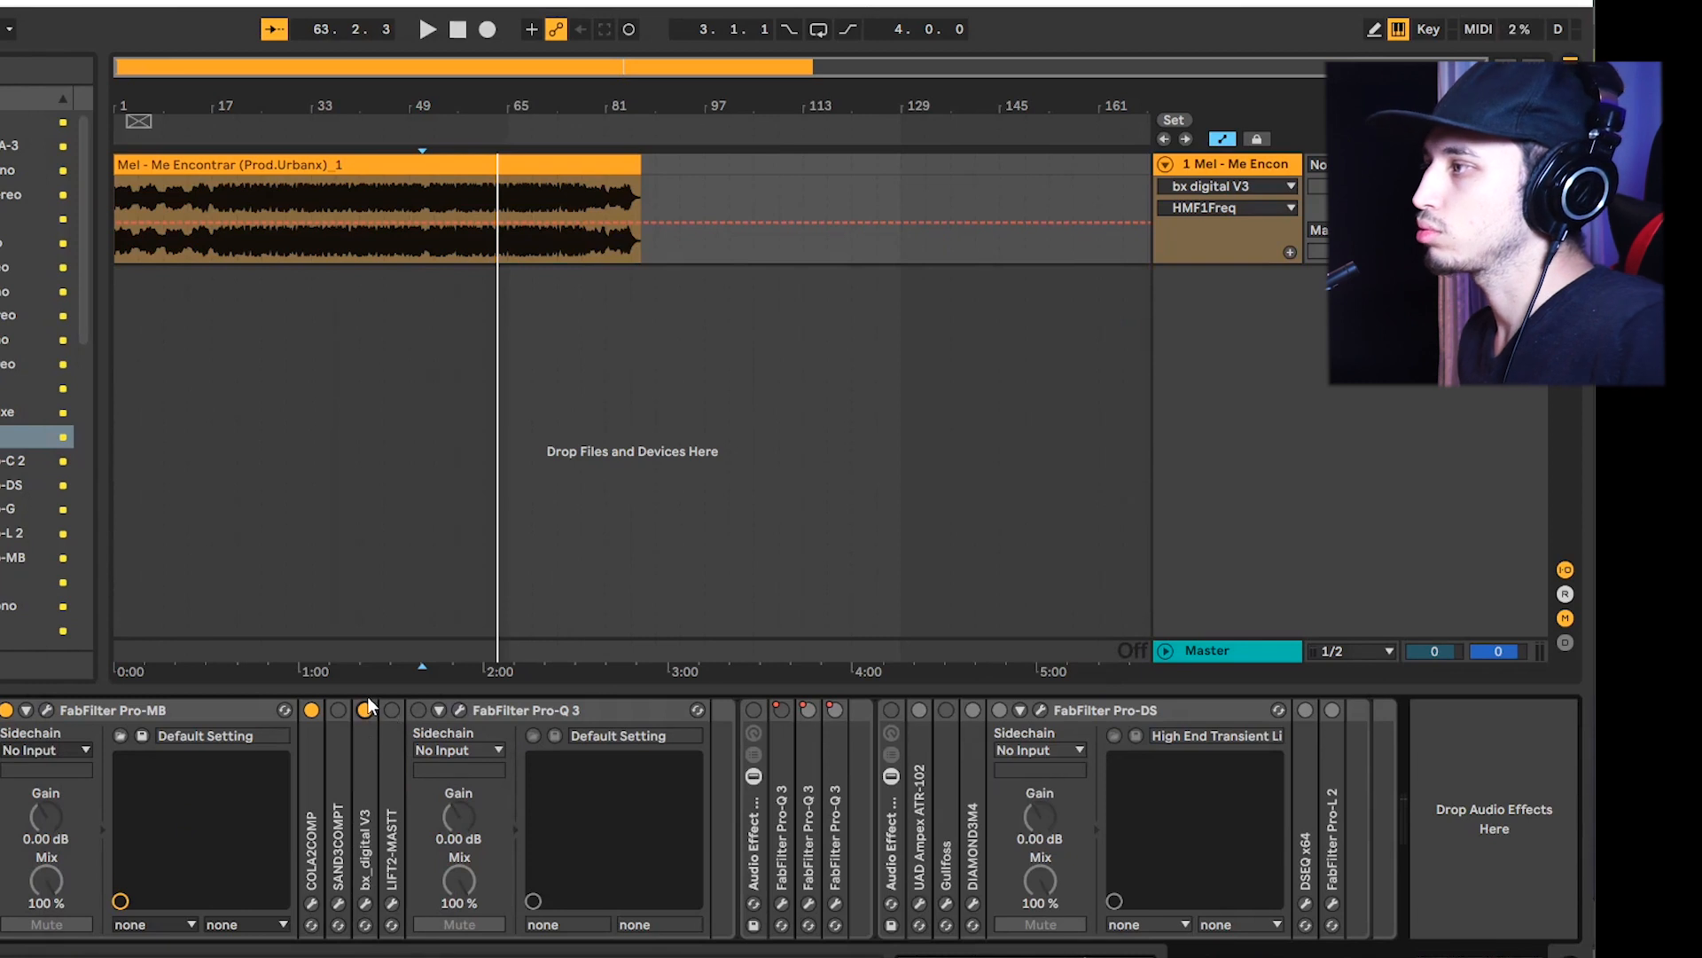
# Play the track and compare it with bx_digital V3 bypassed and enabled, leaving the equalizer enabled
pyautogui.click(365, 709)
pyautogui.press('space')
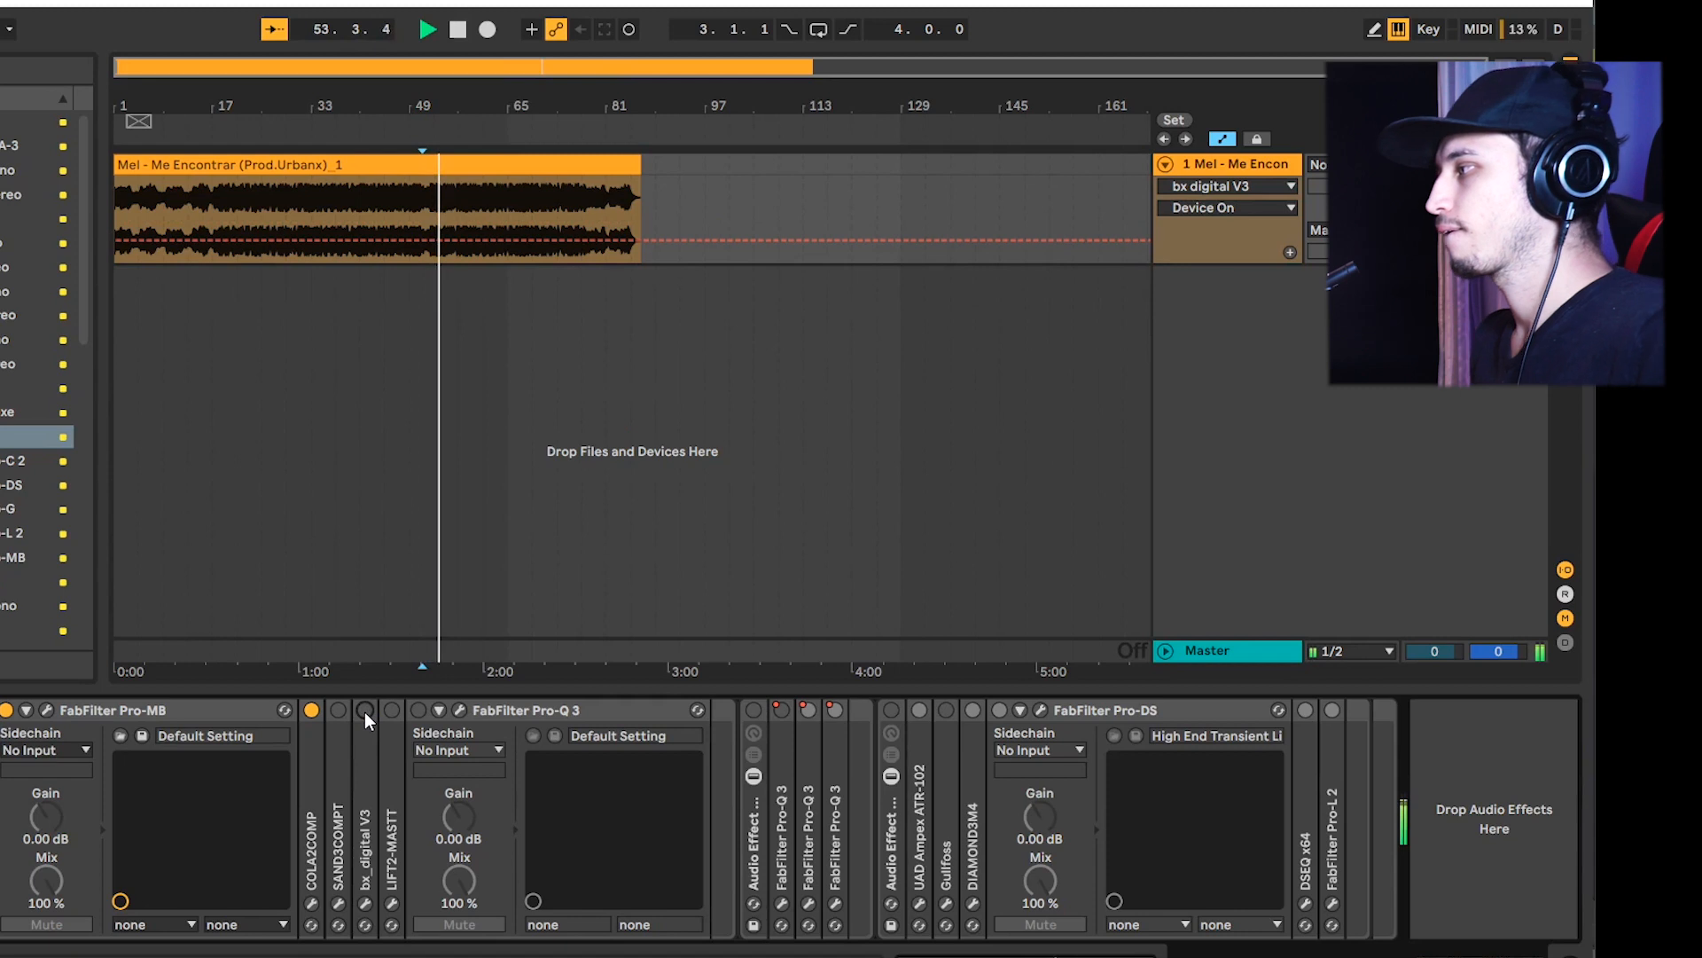
pyautogui.click(364, 711)
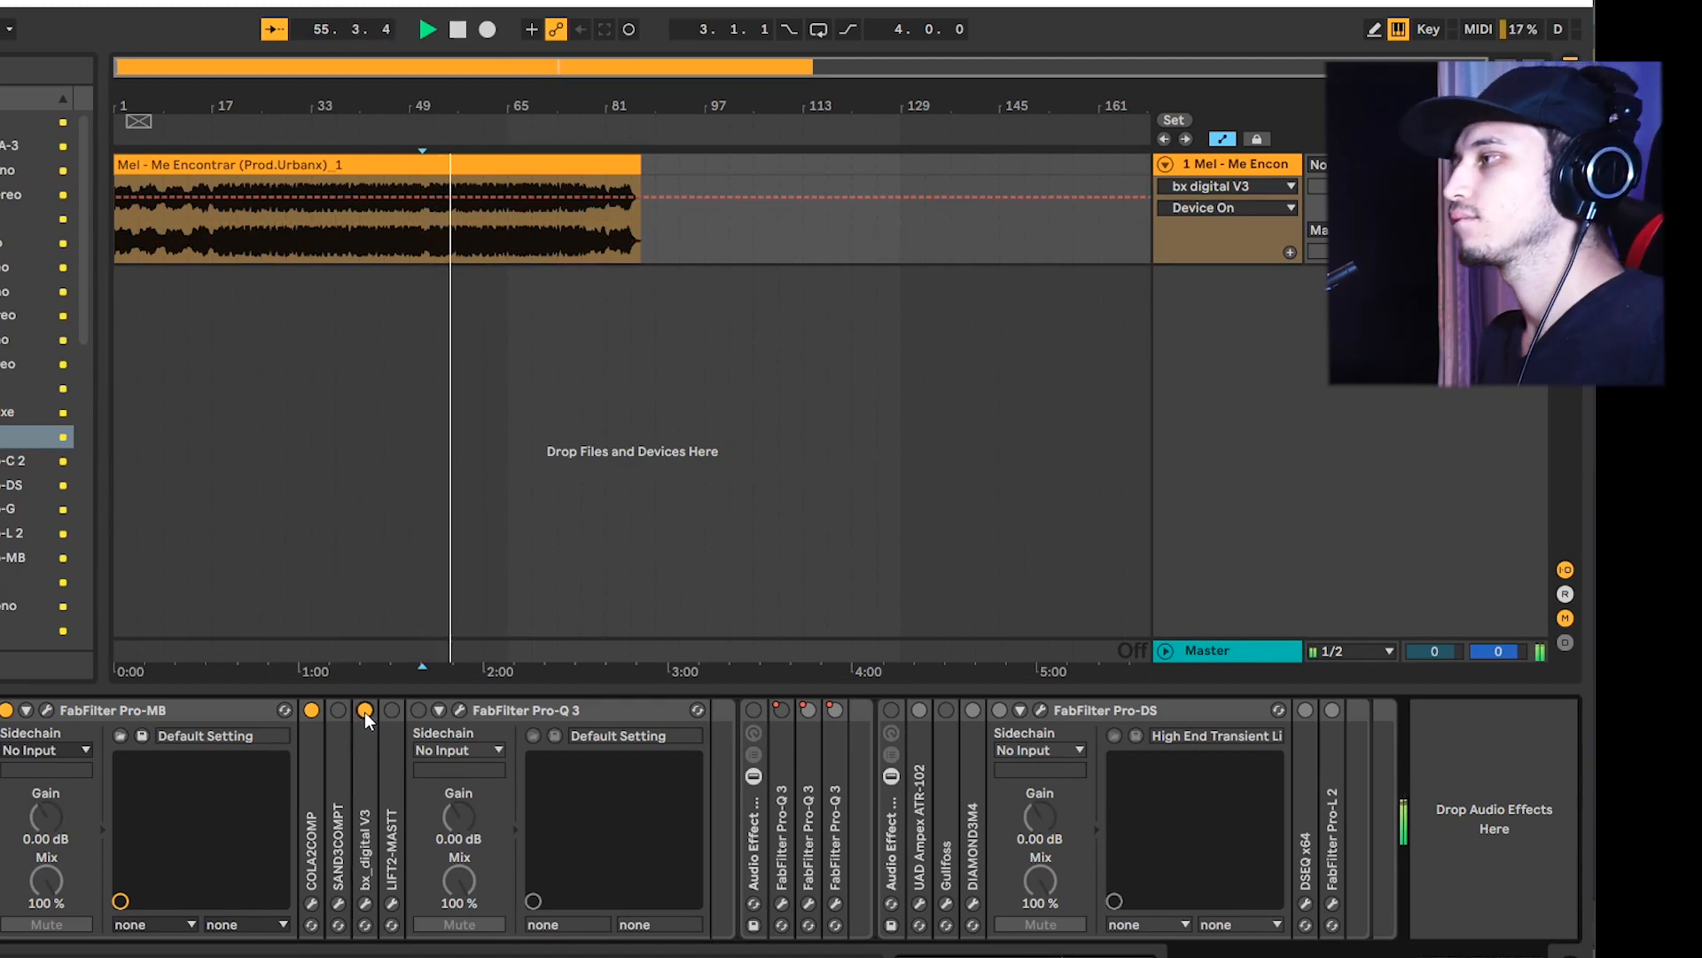
pyautogui.click(365, 711)
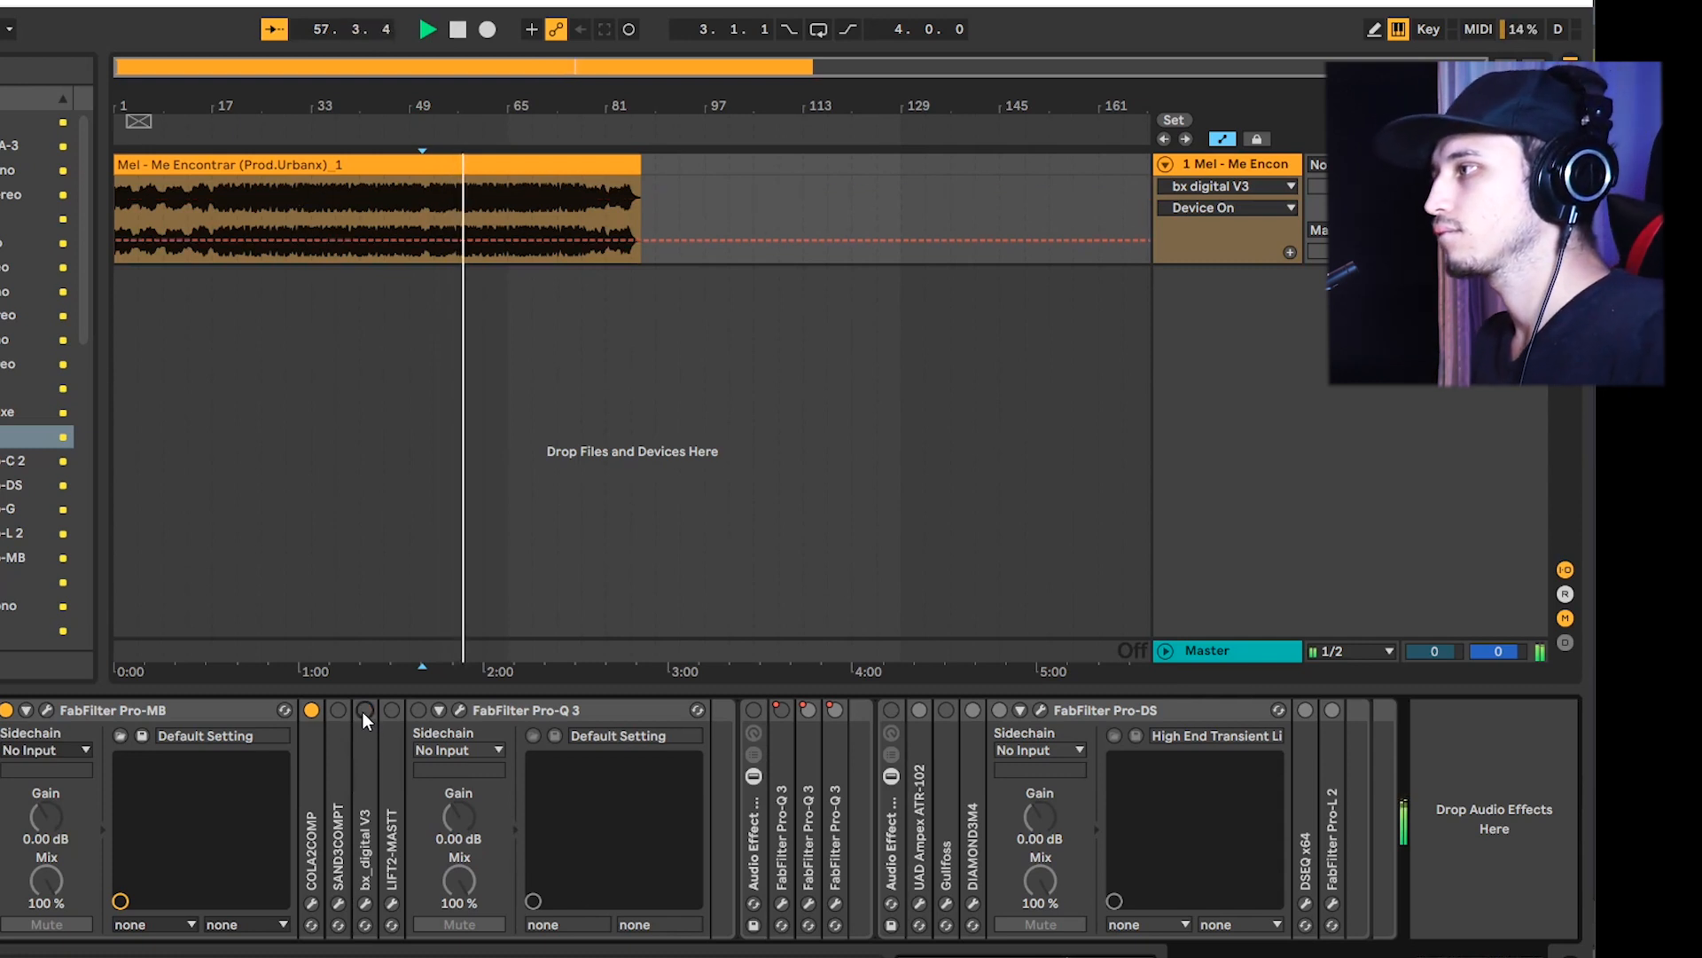
pyautogui.click(364, 711)
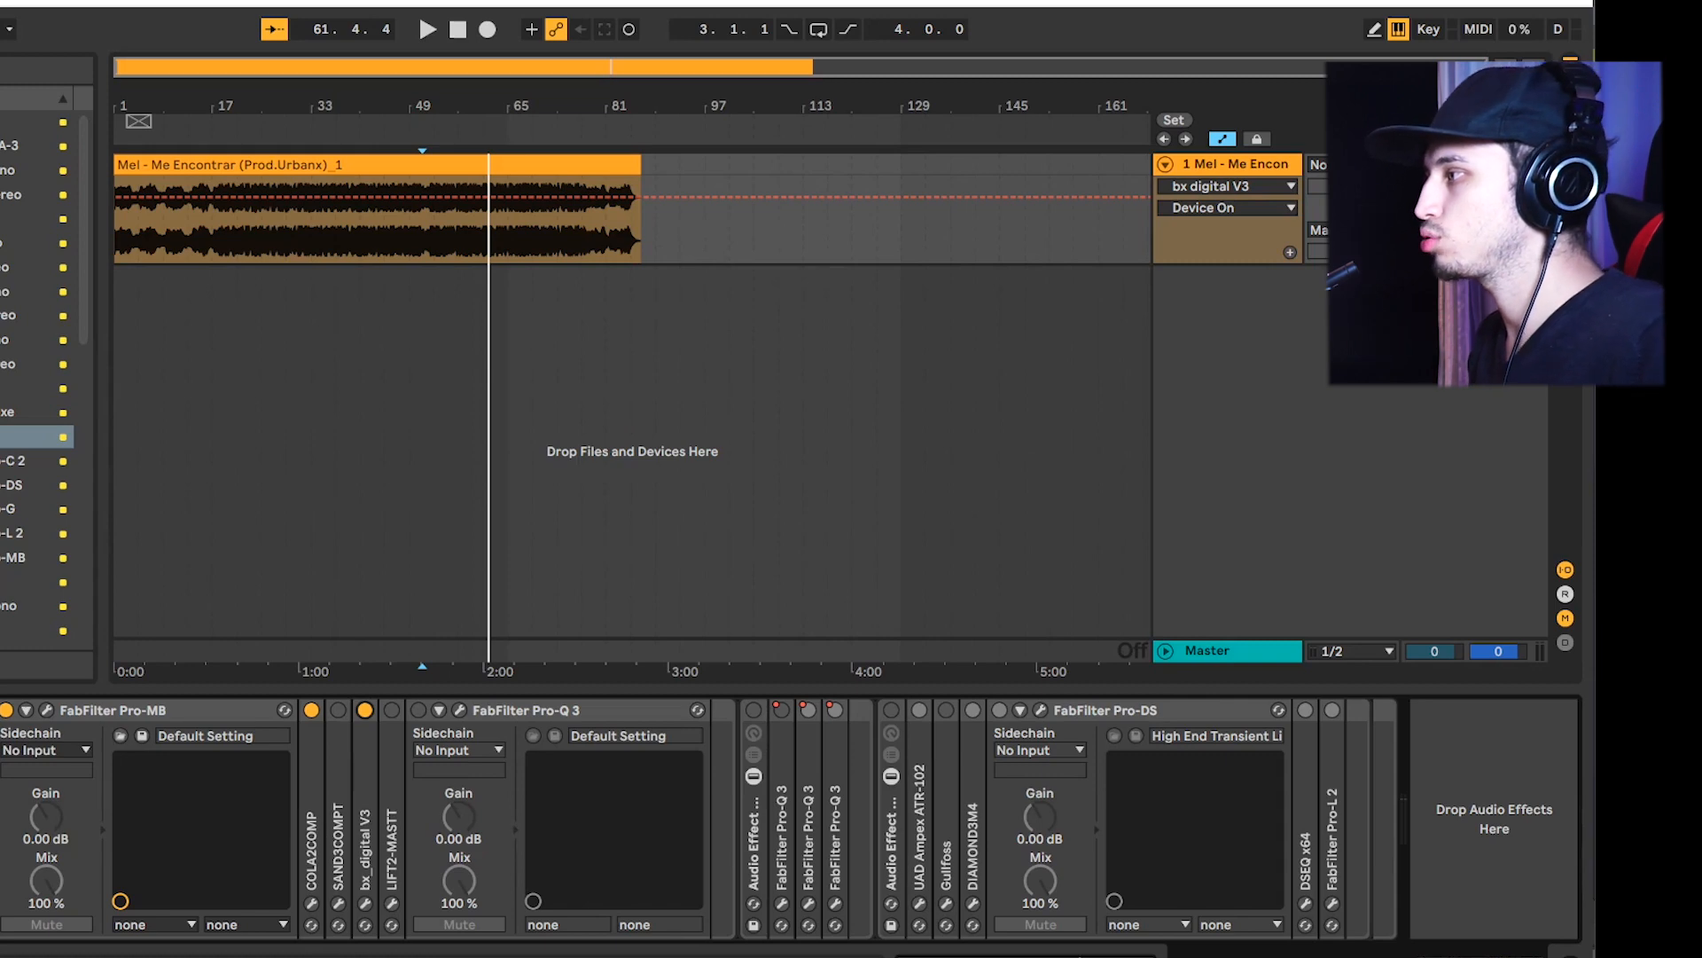
# Enable the FabFilter Pro-Q 3 following LIFT2-MASTT, examine its dynamic side-channel cut near 450 Hz, and close its window
pyautogui.click(938, 954)
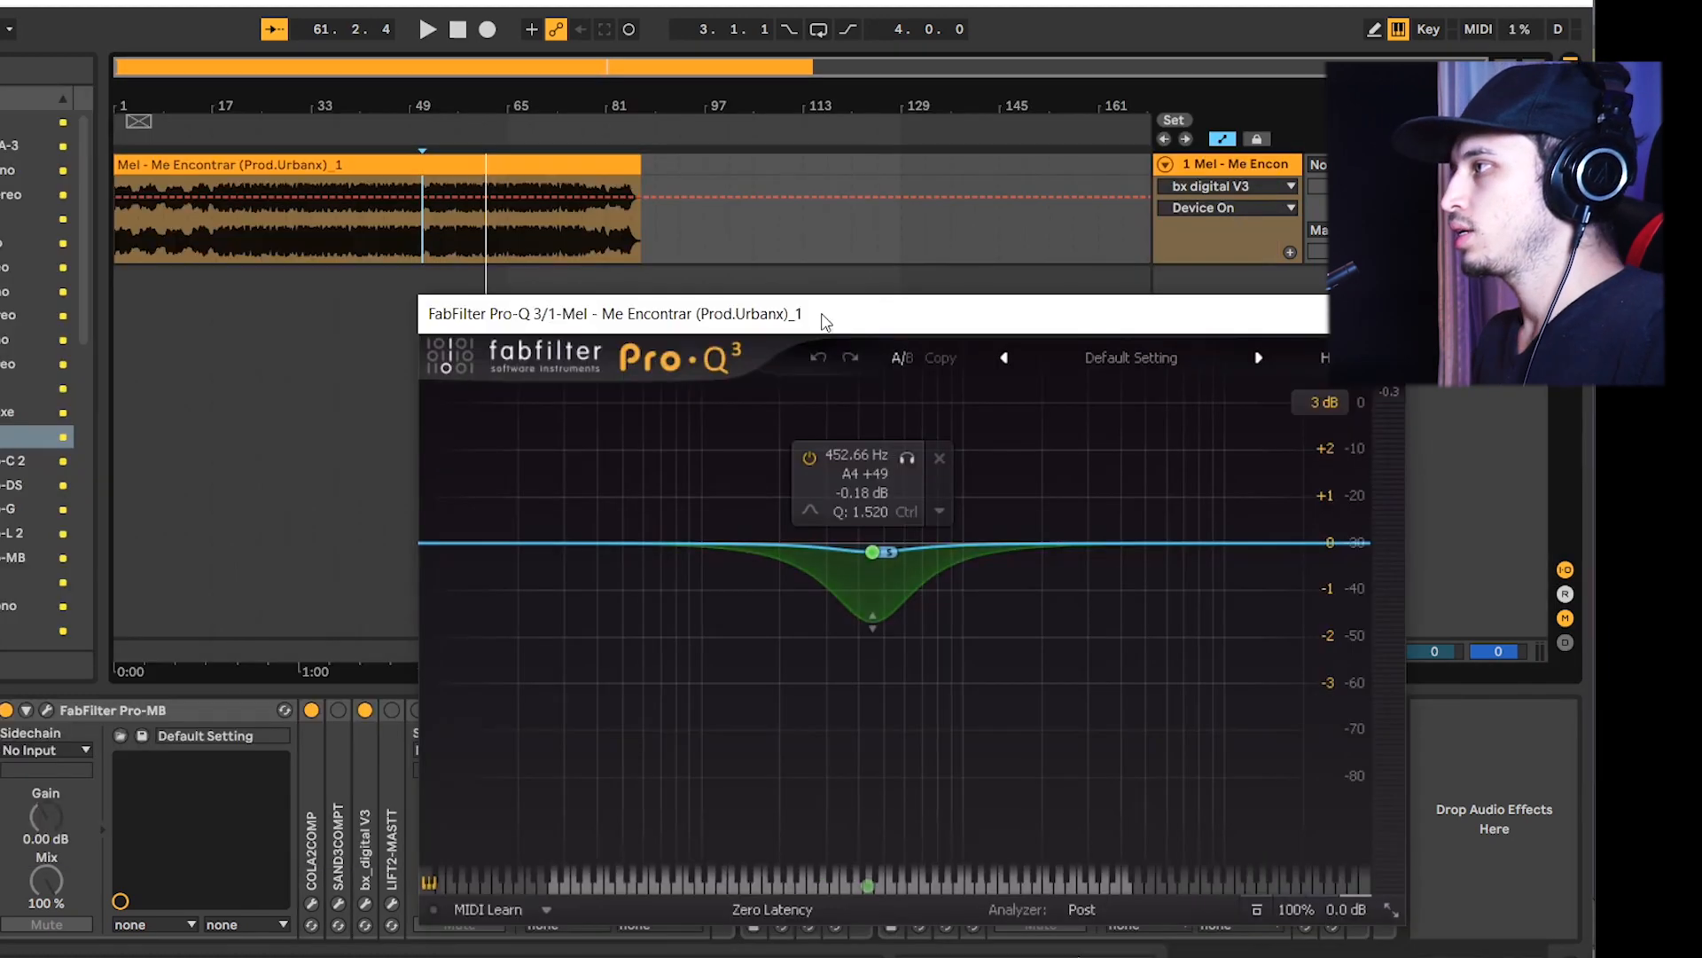
pyautogui.moveTo(823, 317); pyautogui.dragTo(976, 260)
pyautogui.click(418, 712)
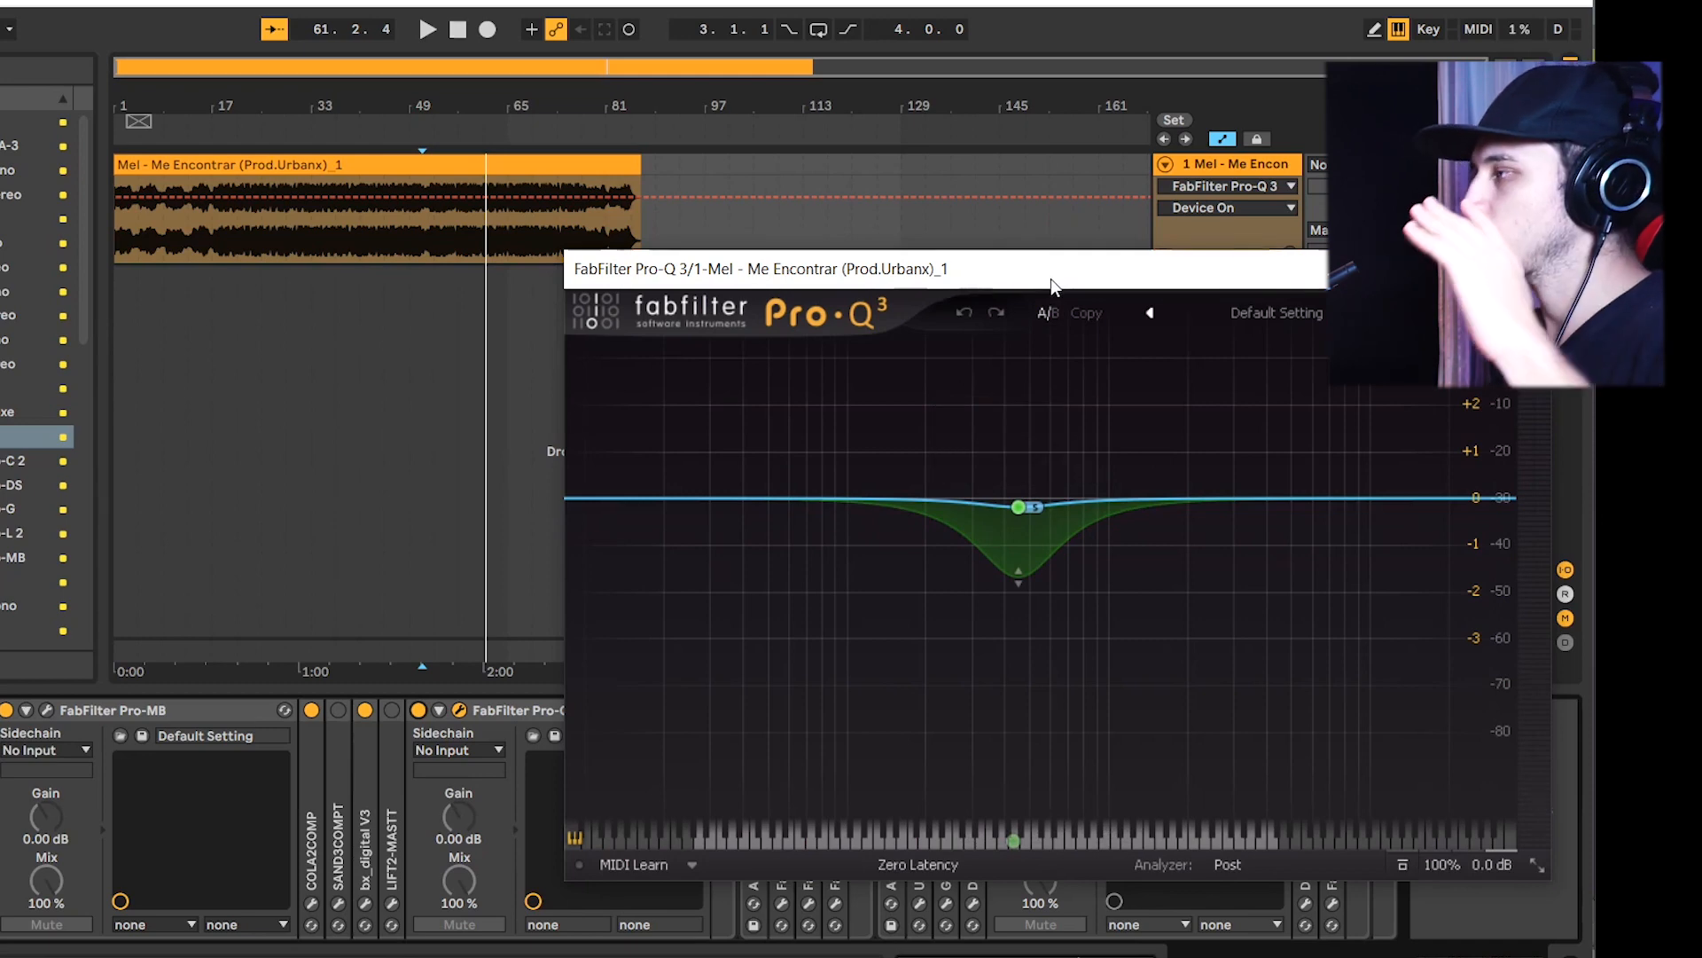
pyautogui.moveTo(1037, 273); pyautogui.dragTo(891, 256)
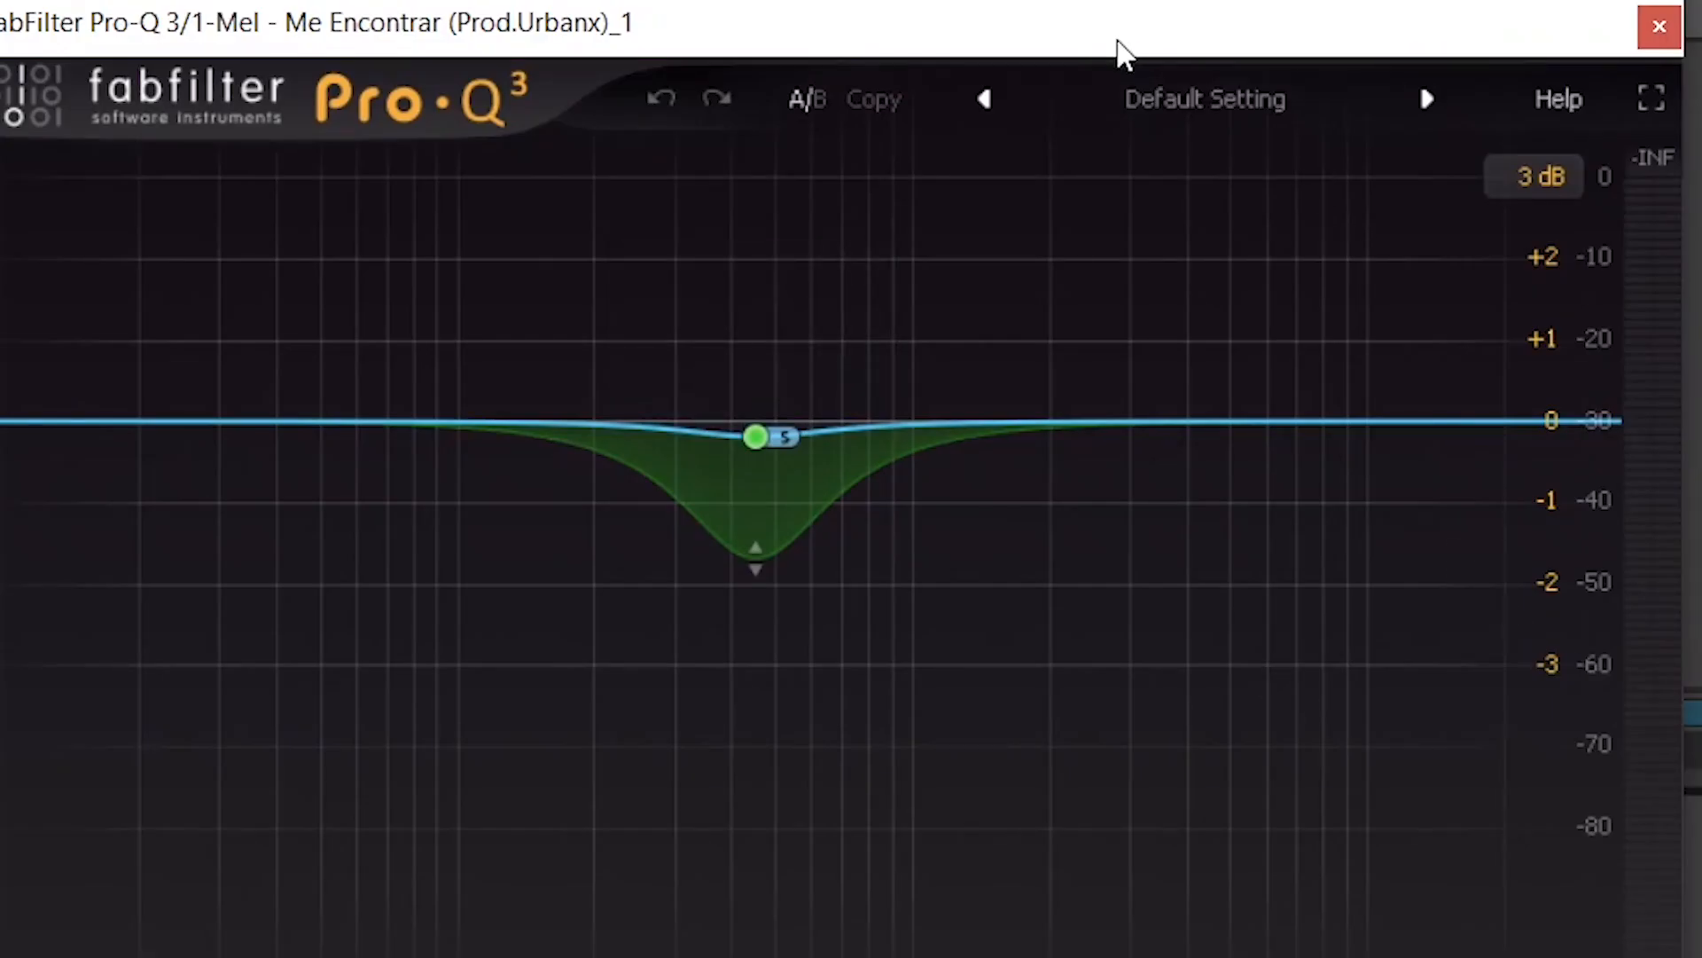
pyautogui.click(1657, 22)
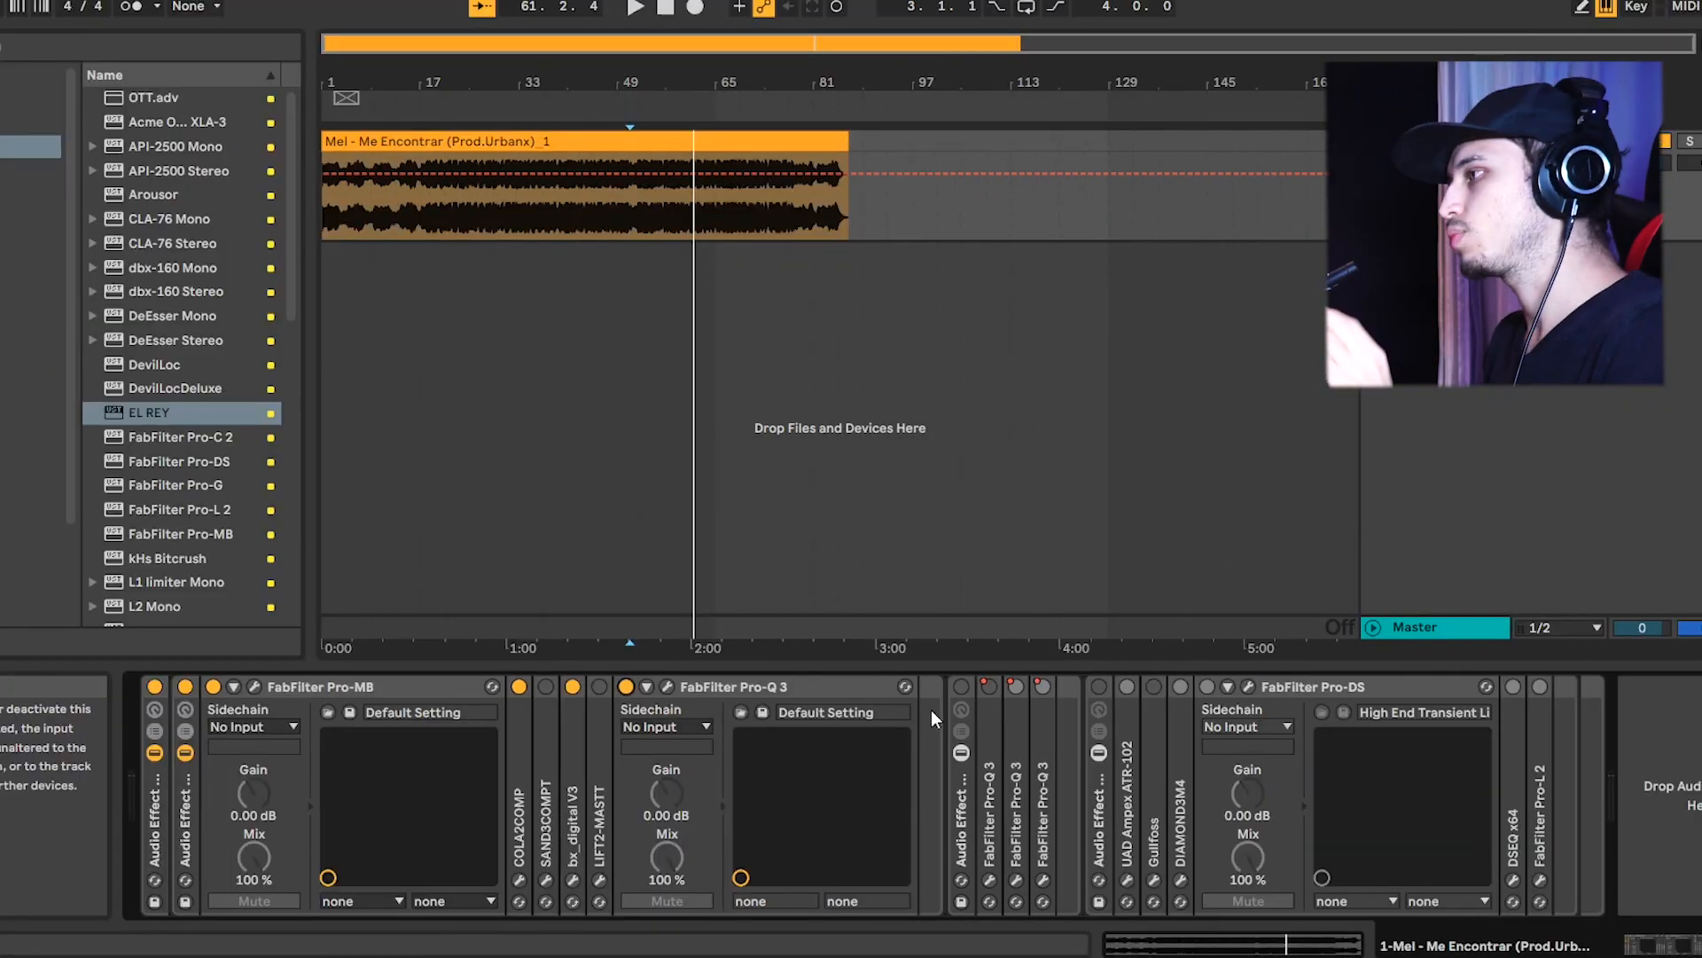
# Enable the rack containing UAD Ampex ATR-102 with only the tape plugin active, examine the tape machine's settings, and close its window
pyautogui.click(1099, 686)
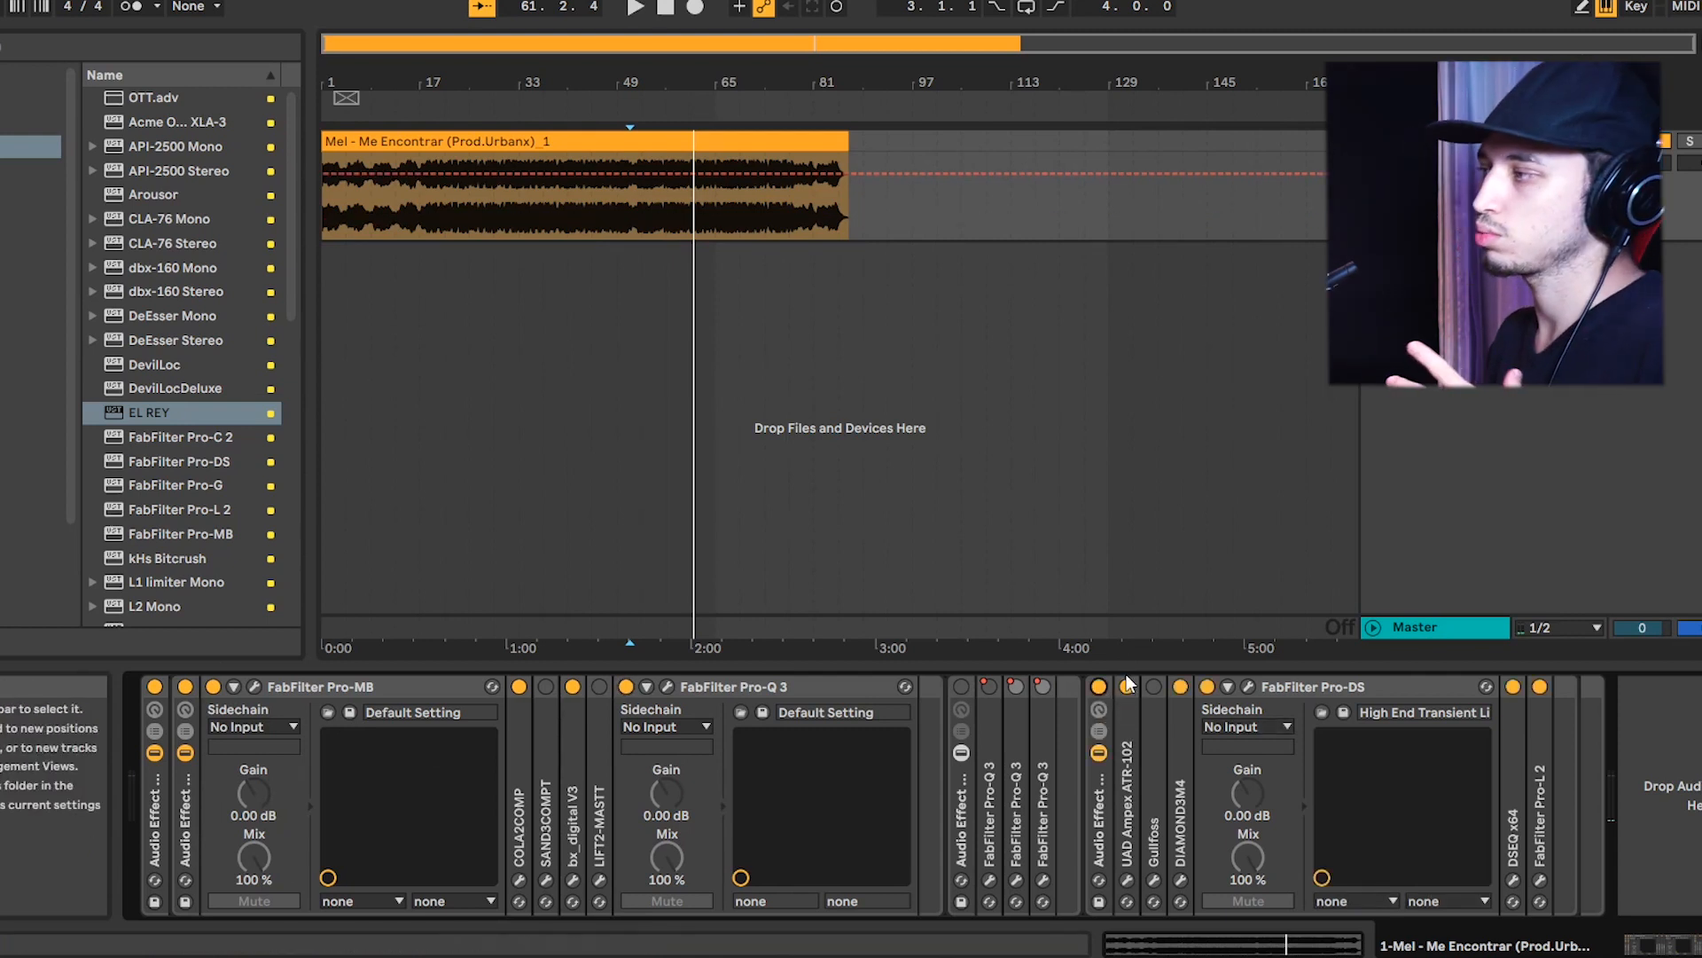
pyautogui.click(1207, 686)
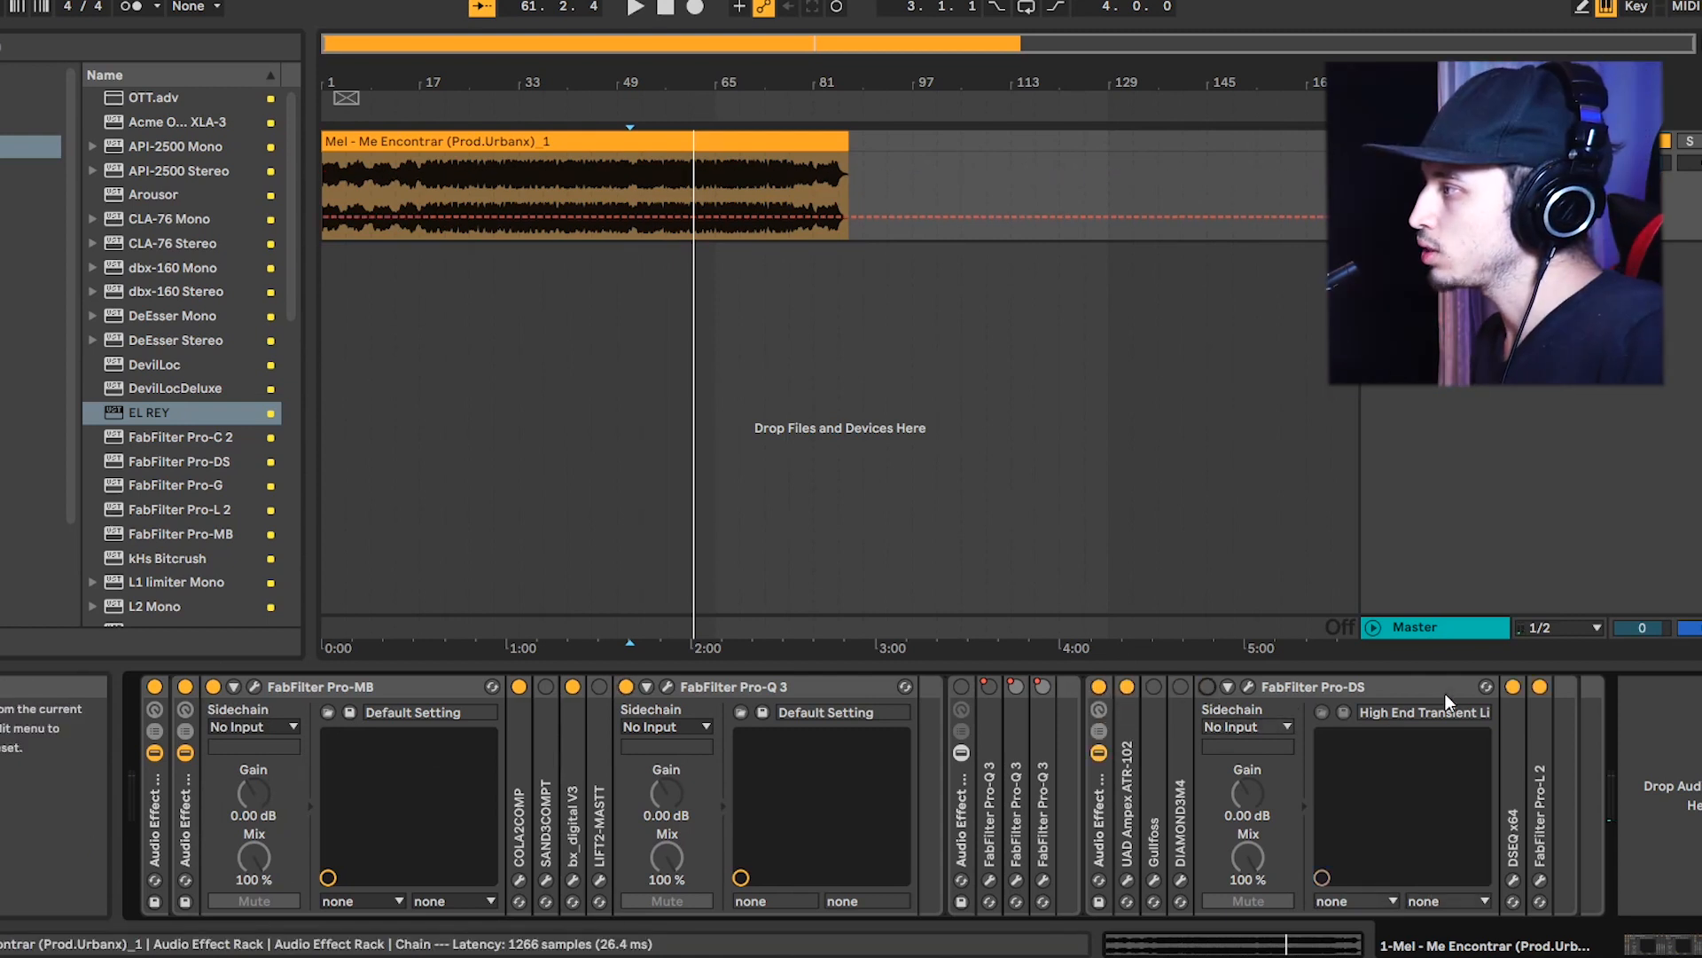
pyautogui.click(1127, 879)
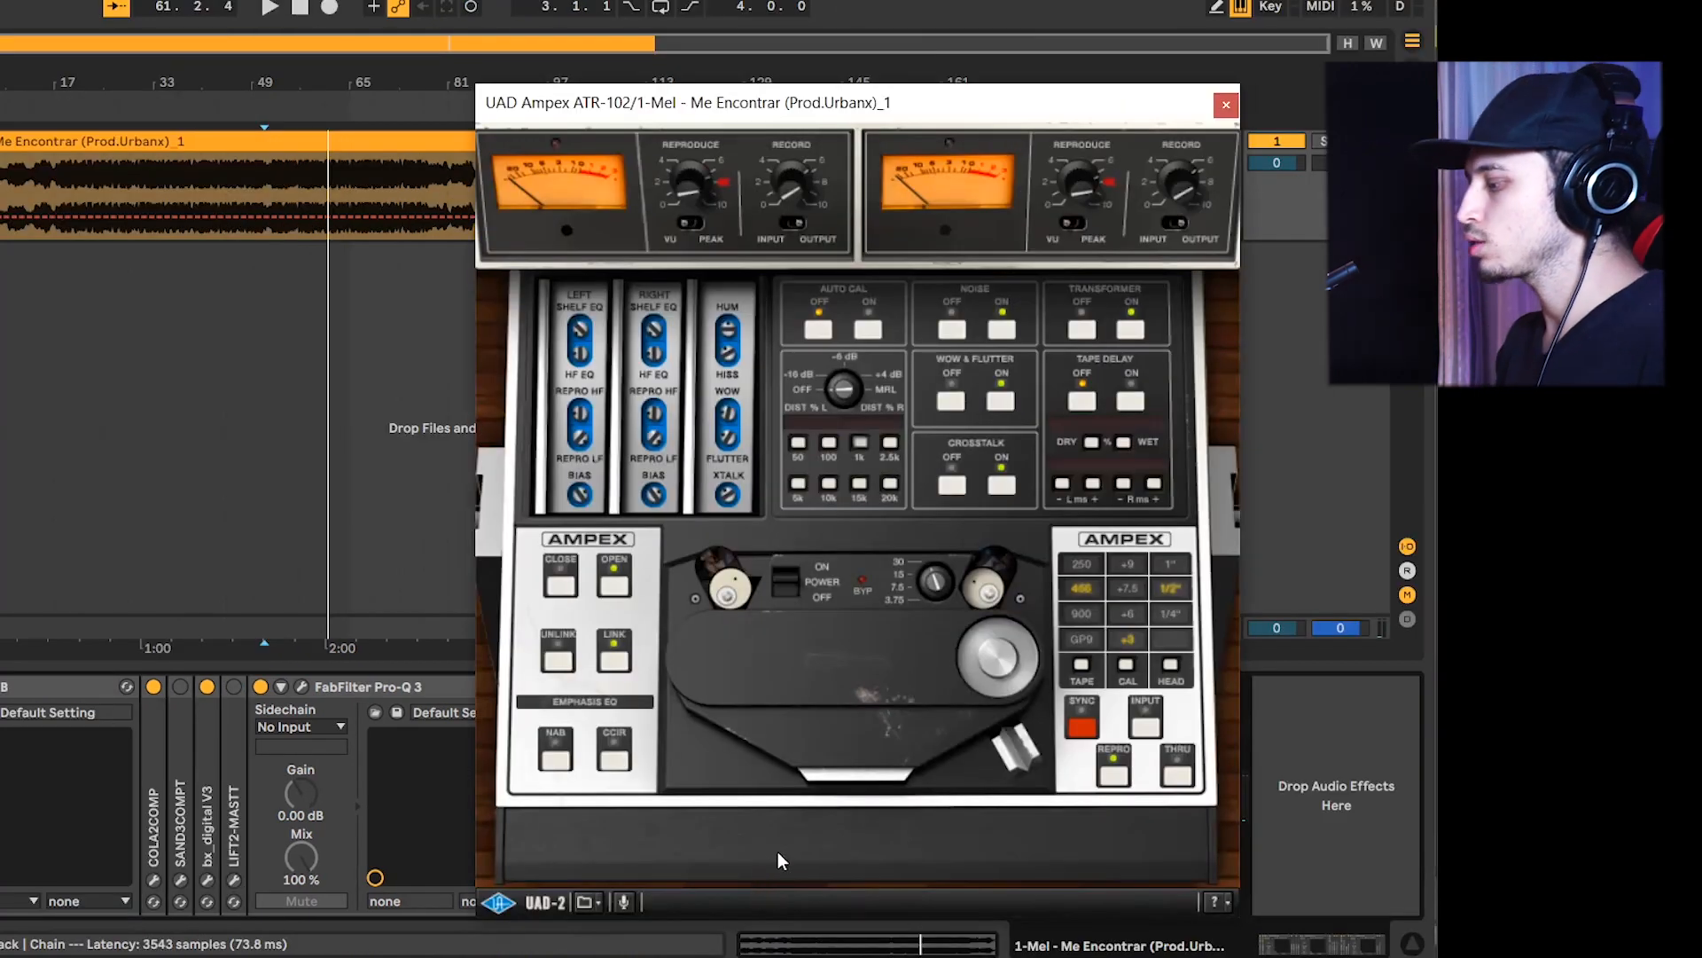
pyautogui.moveTo(1029, 113); pyautogui.dragTo(992, 150)
pyautogui.click(1152, 160)
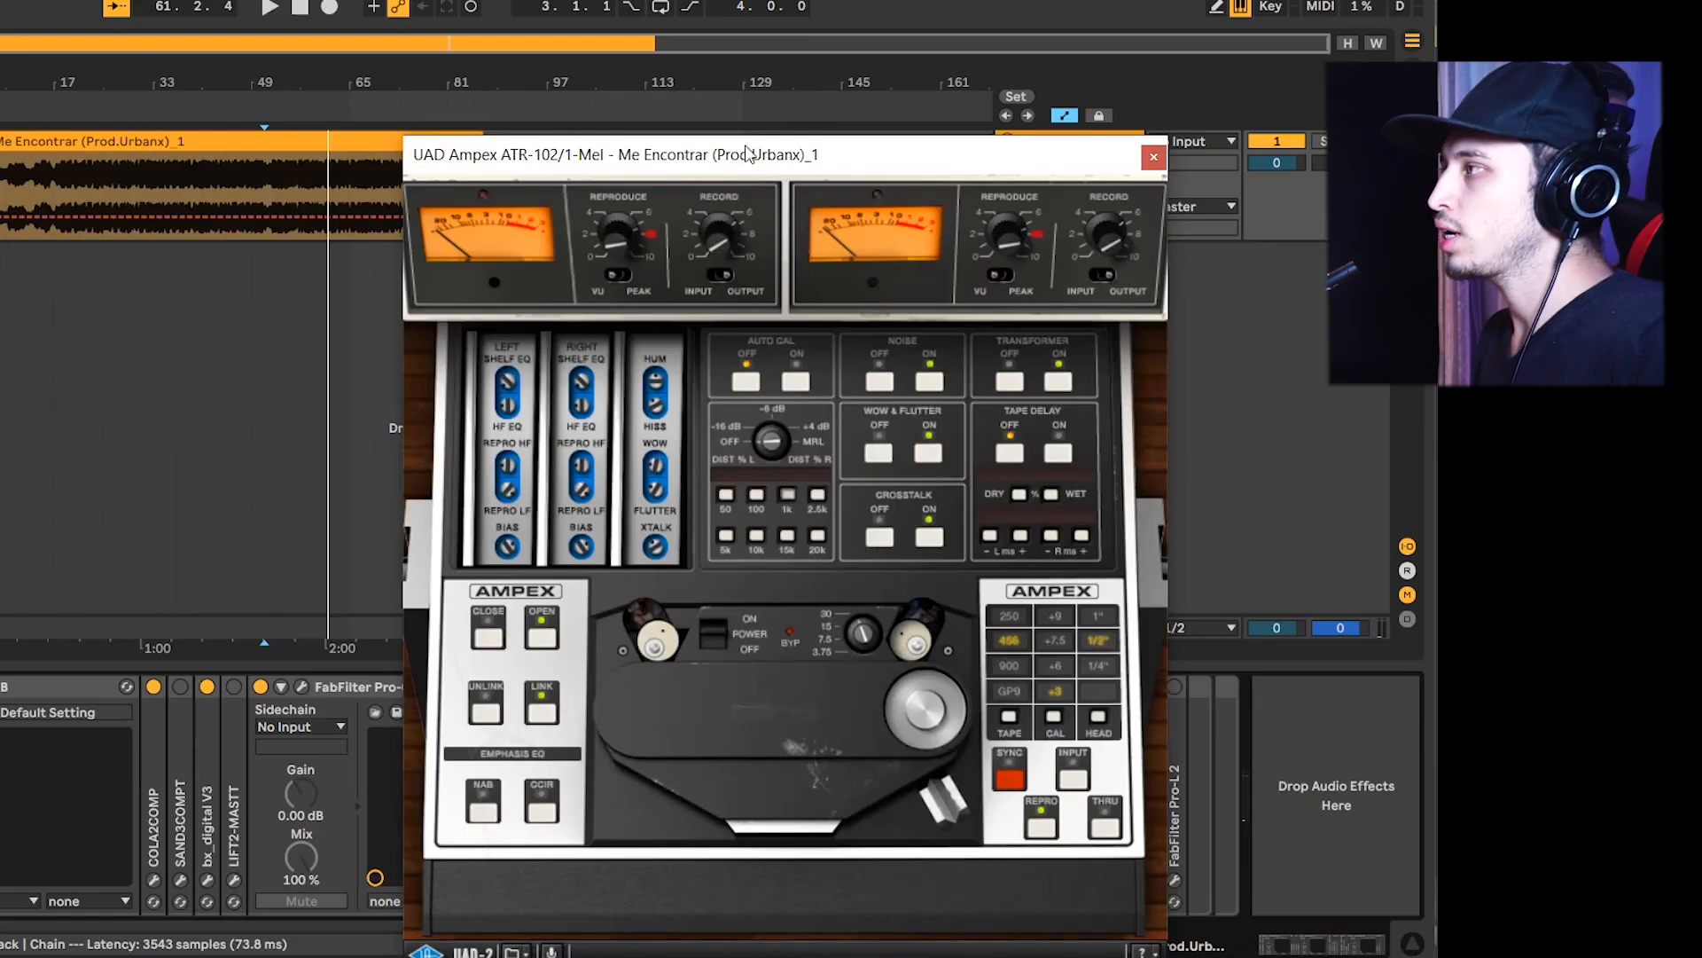
pyautogui.moveTo(795, 154); pyautogui.dragTo(940, 188)
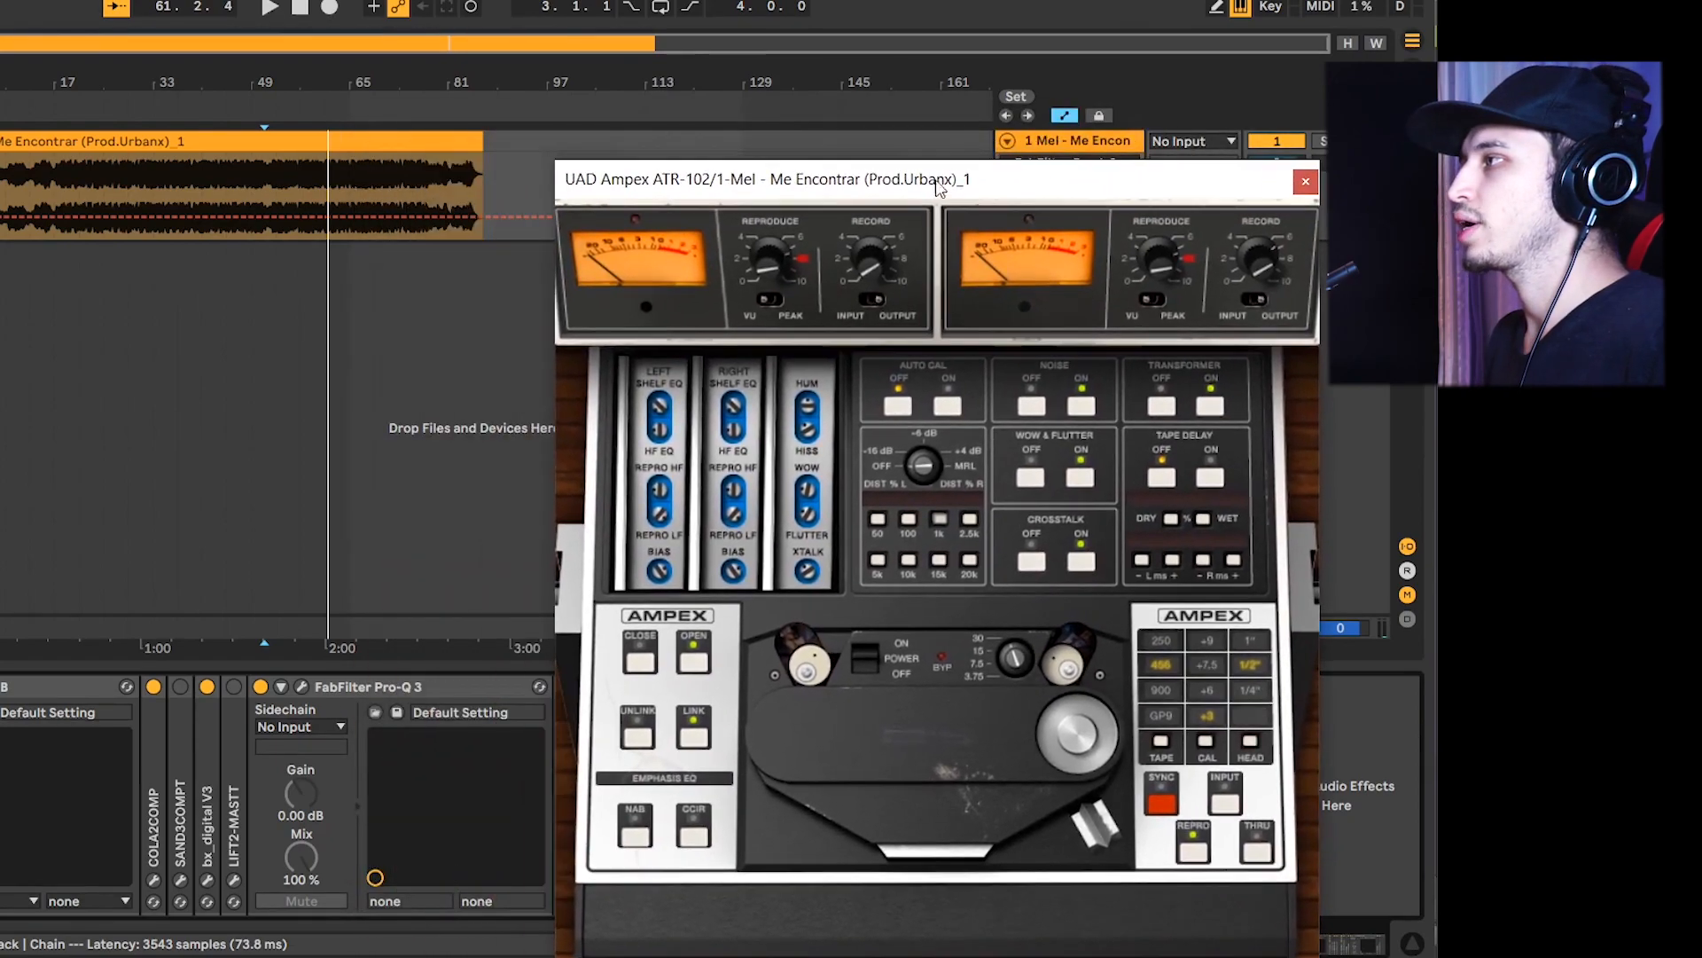
pyautogui.click(1304, 182)
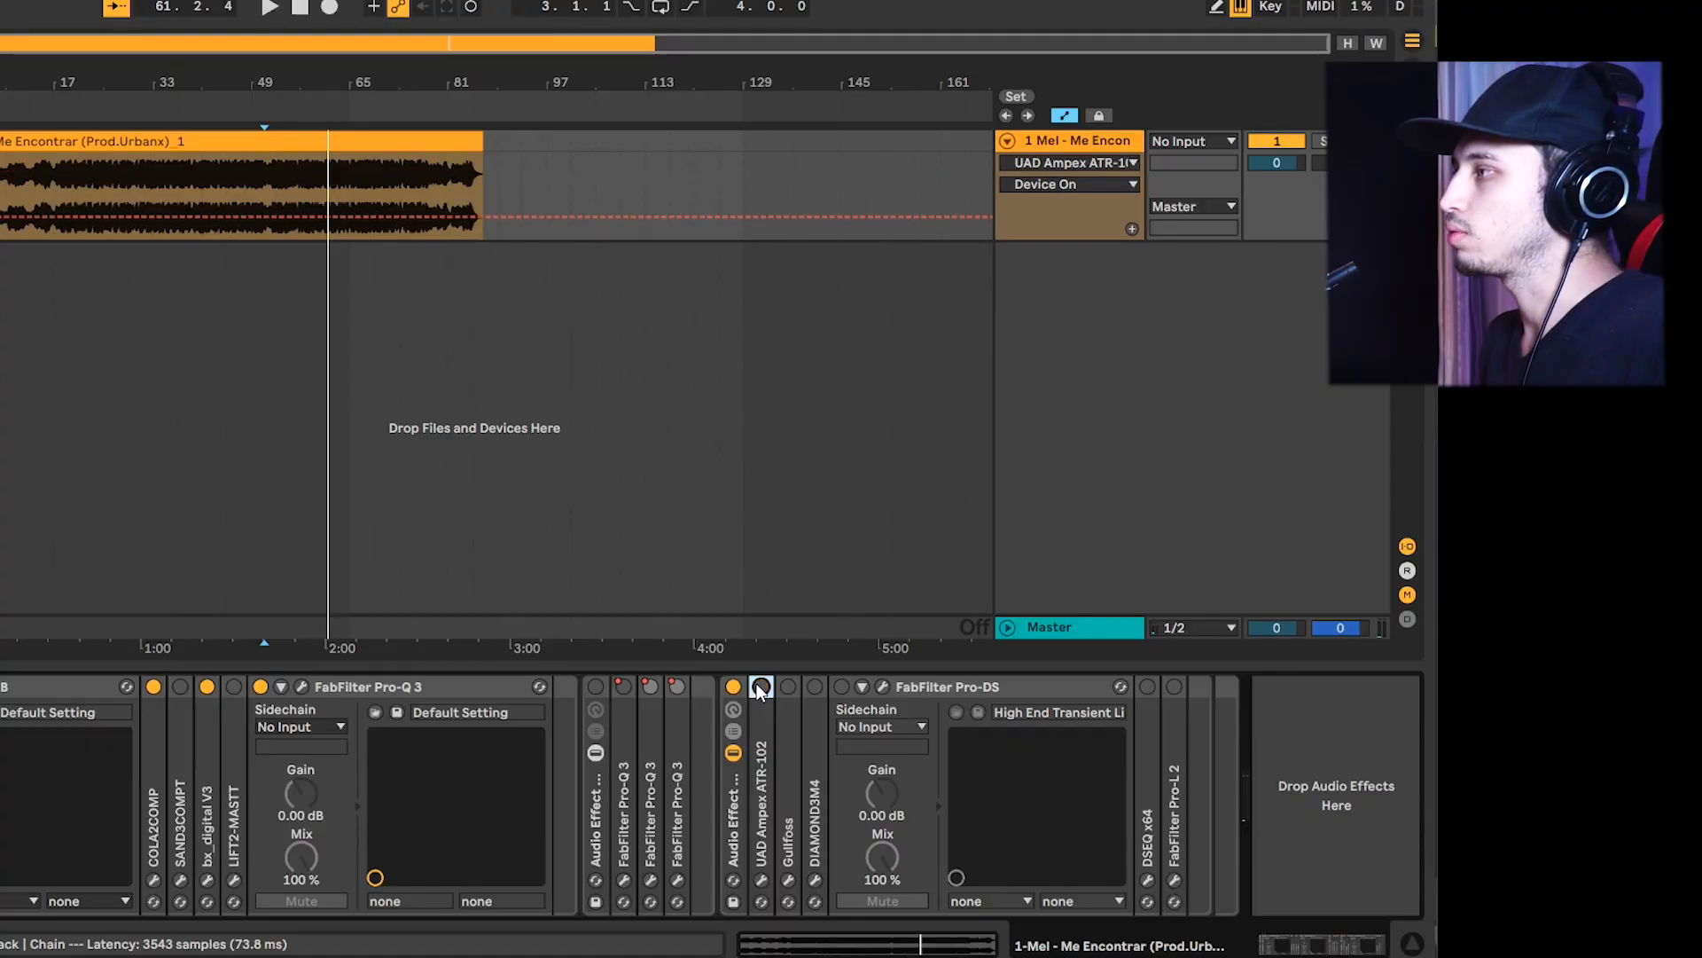
# Play the track and compare it with UAD Ampex ATR-102 bypassed and enabled, leaving the tape emulation enabled
pyautogui.press('space')
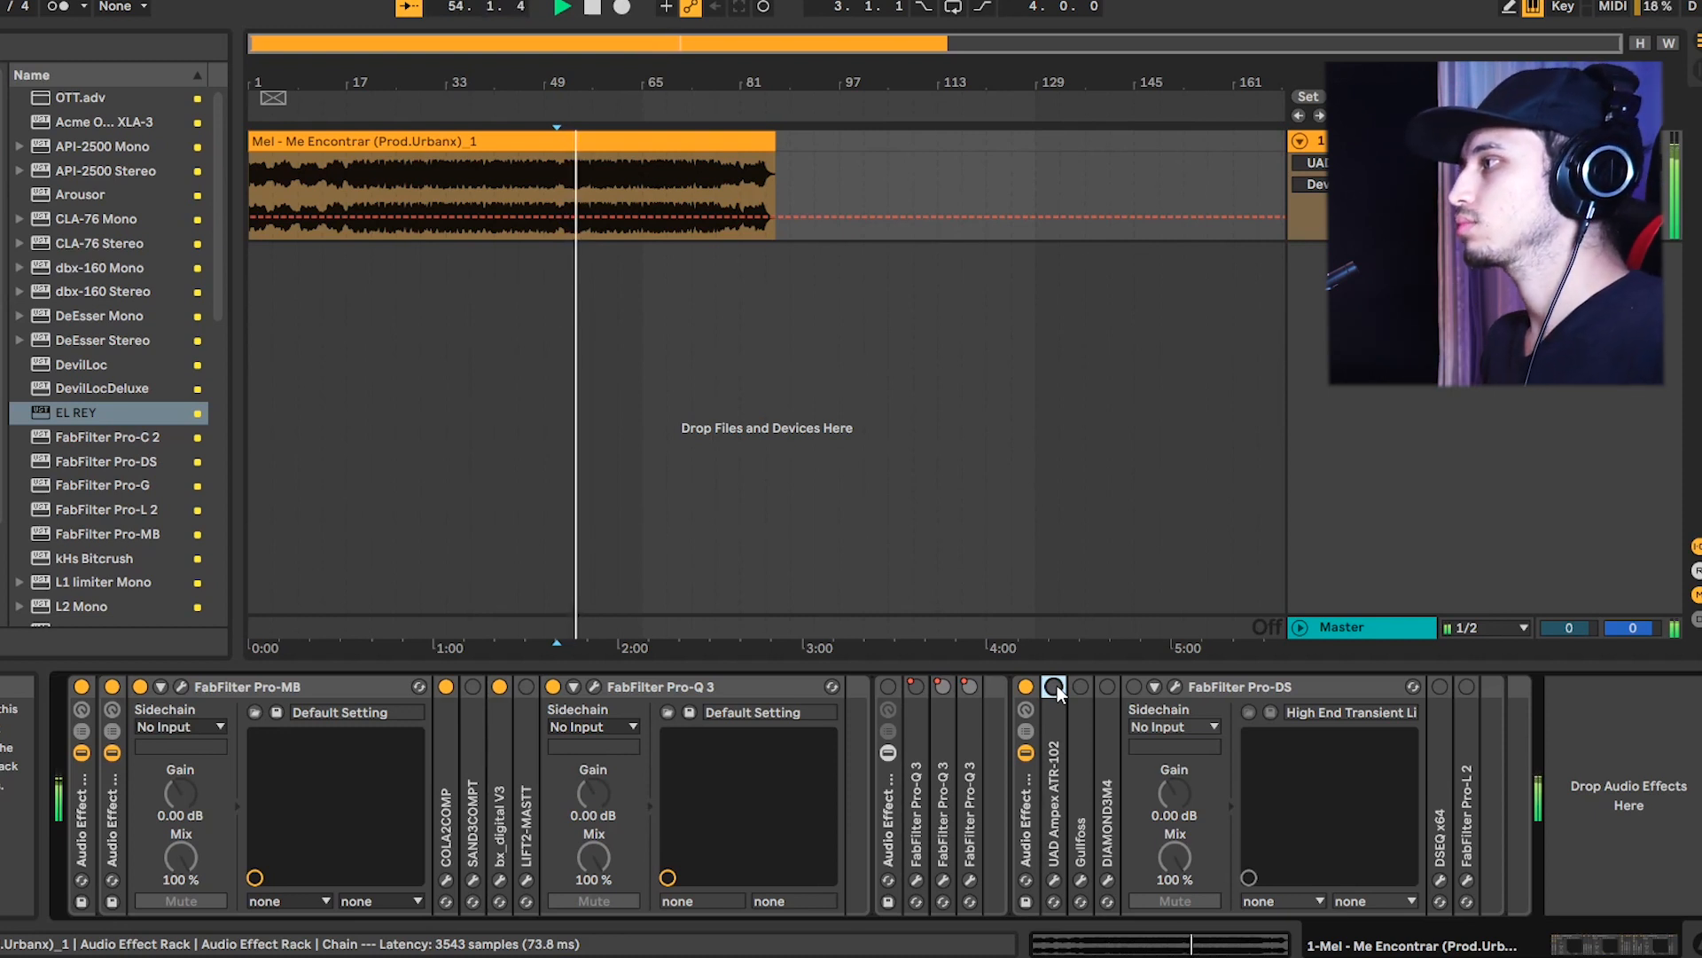
pyautogui.click(1053, 686)
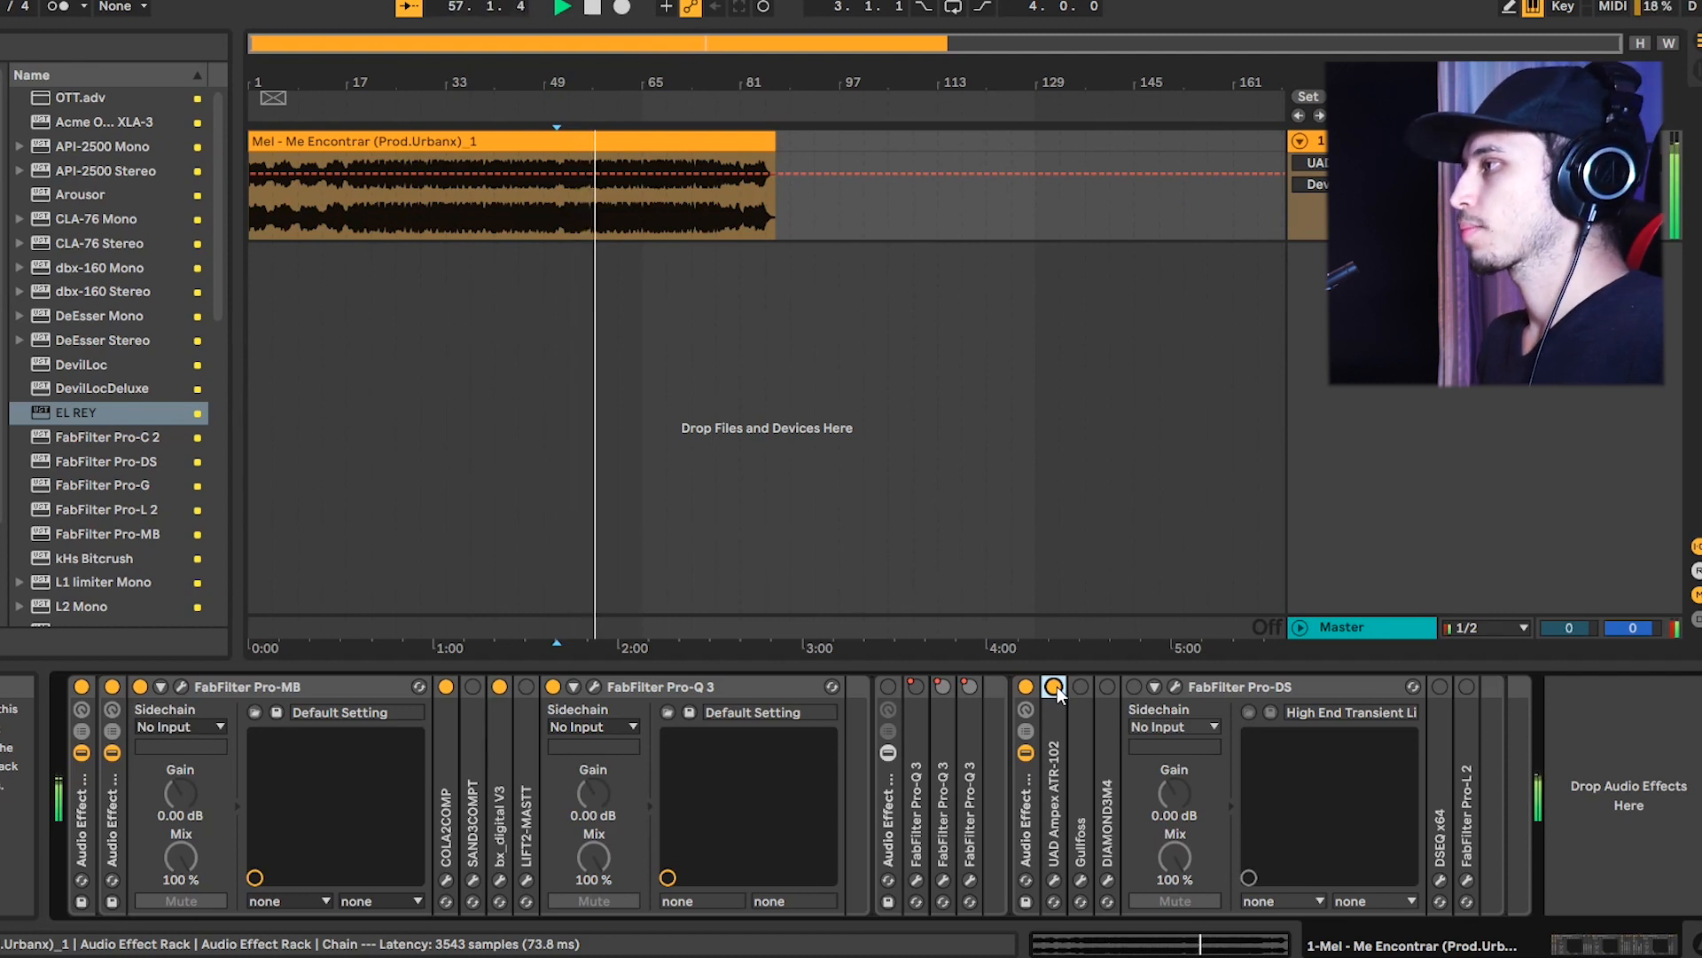
pyautogui.click(1053, 686)
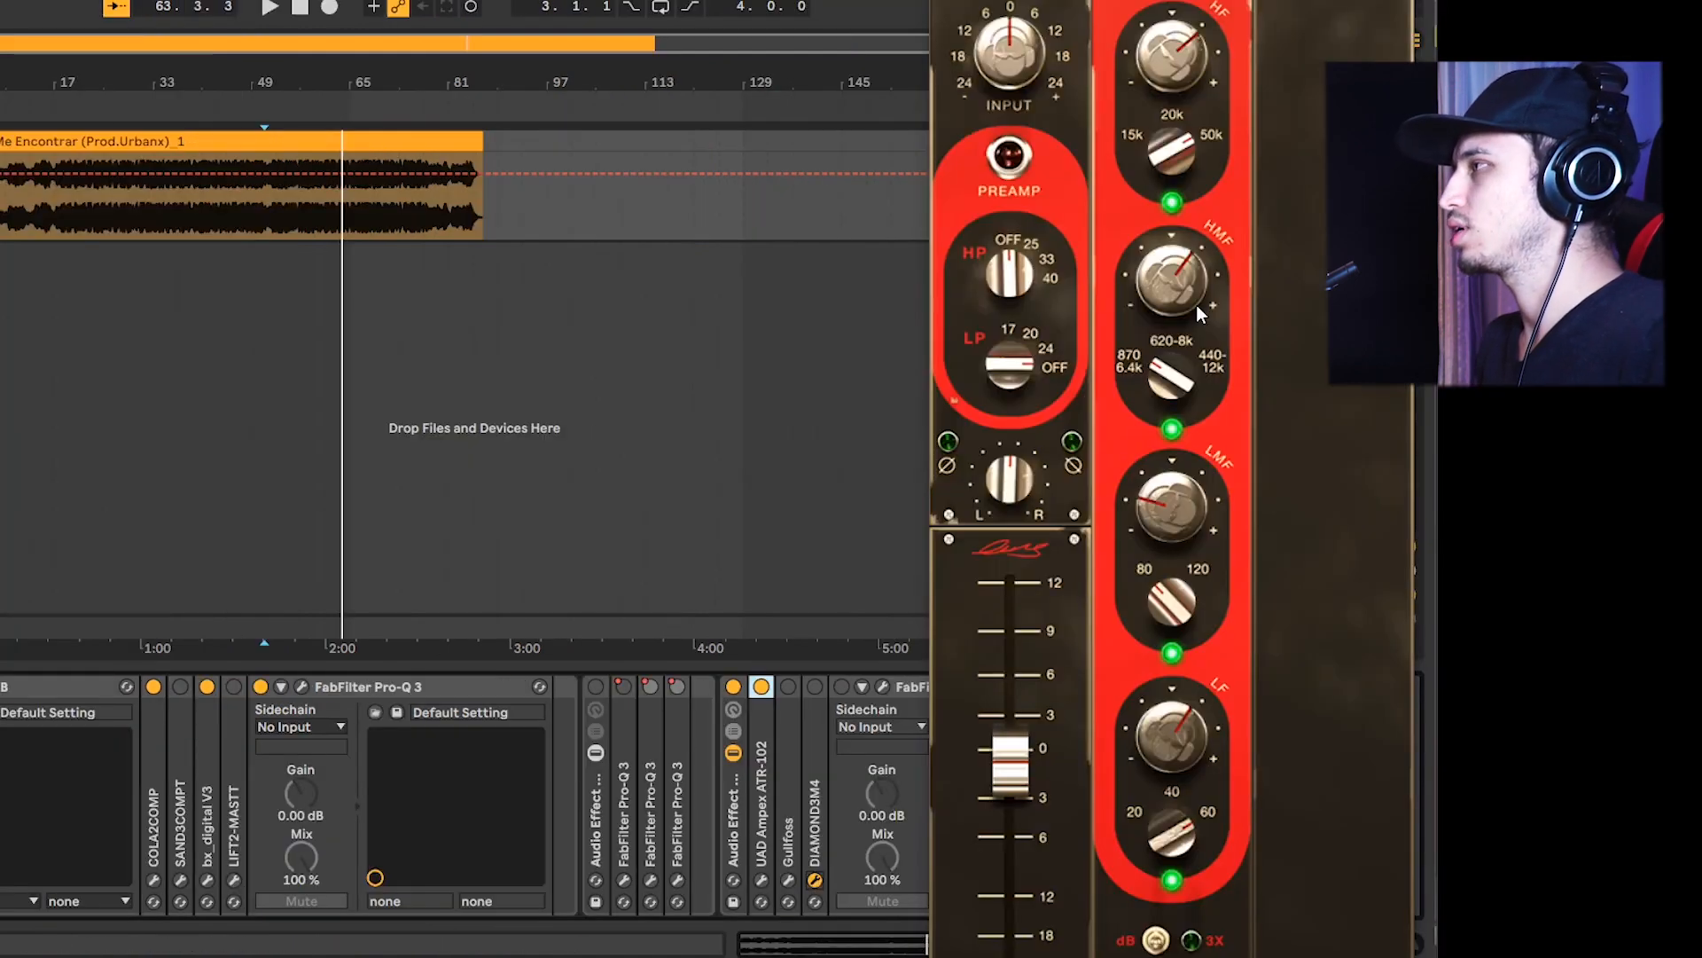
# Examine the DIAMOND3M4 Color EQ-3 bands and compare the playing track with the equalizer enabled and bypassed, leaving it enabled
pyautogui.moveTo(1149, 1); pyautogui.dragTo(868, 5)
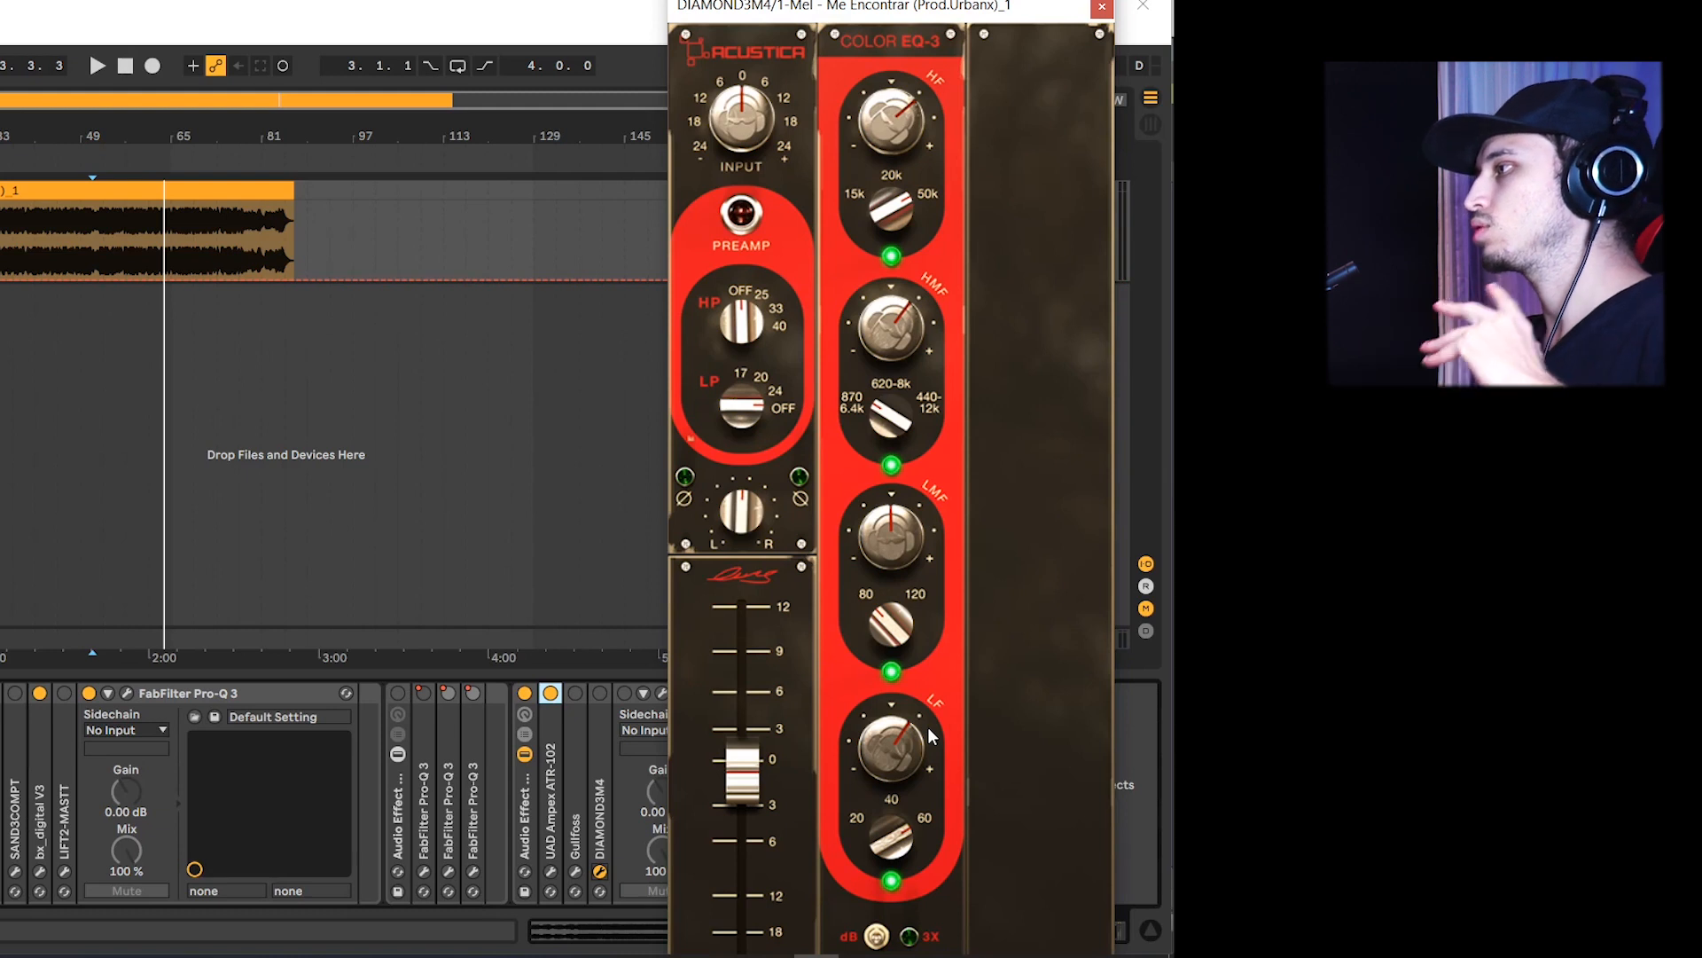
pyautogui.press('space')
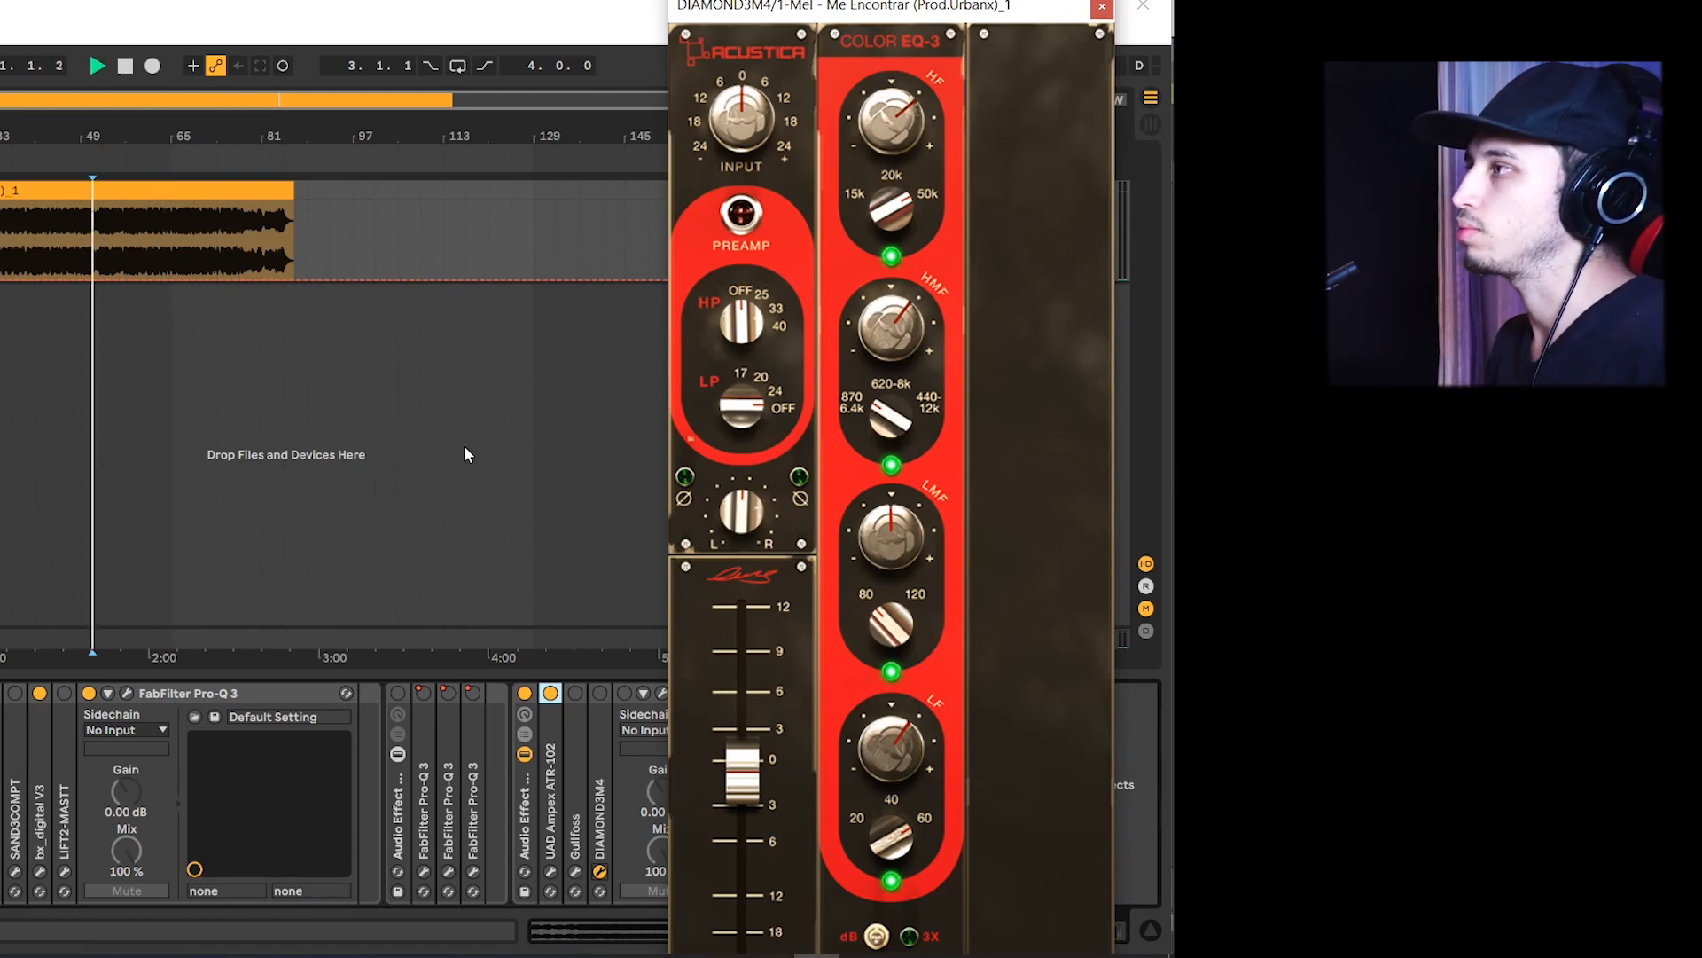
pyautogui.click(599, 694)
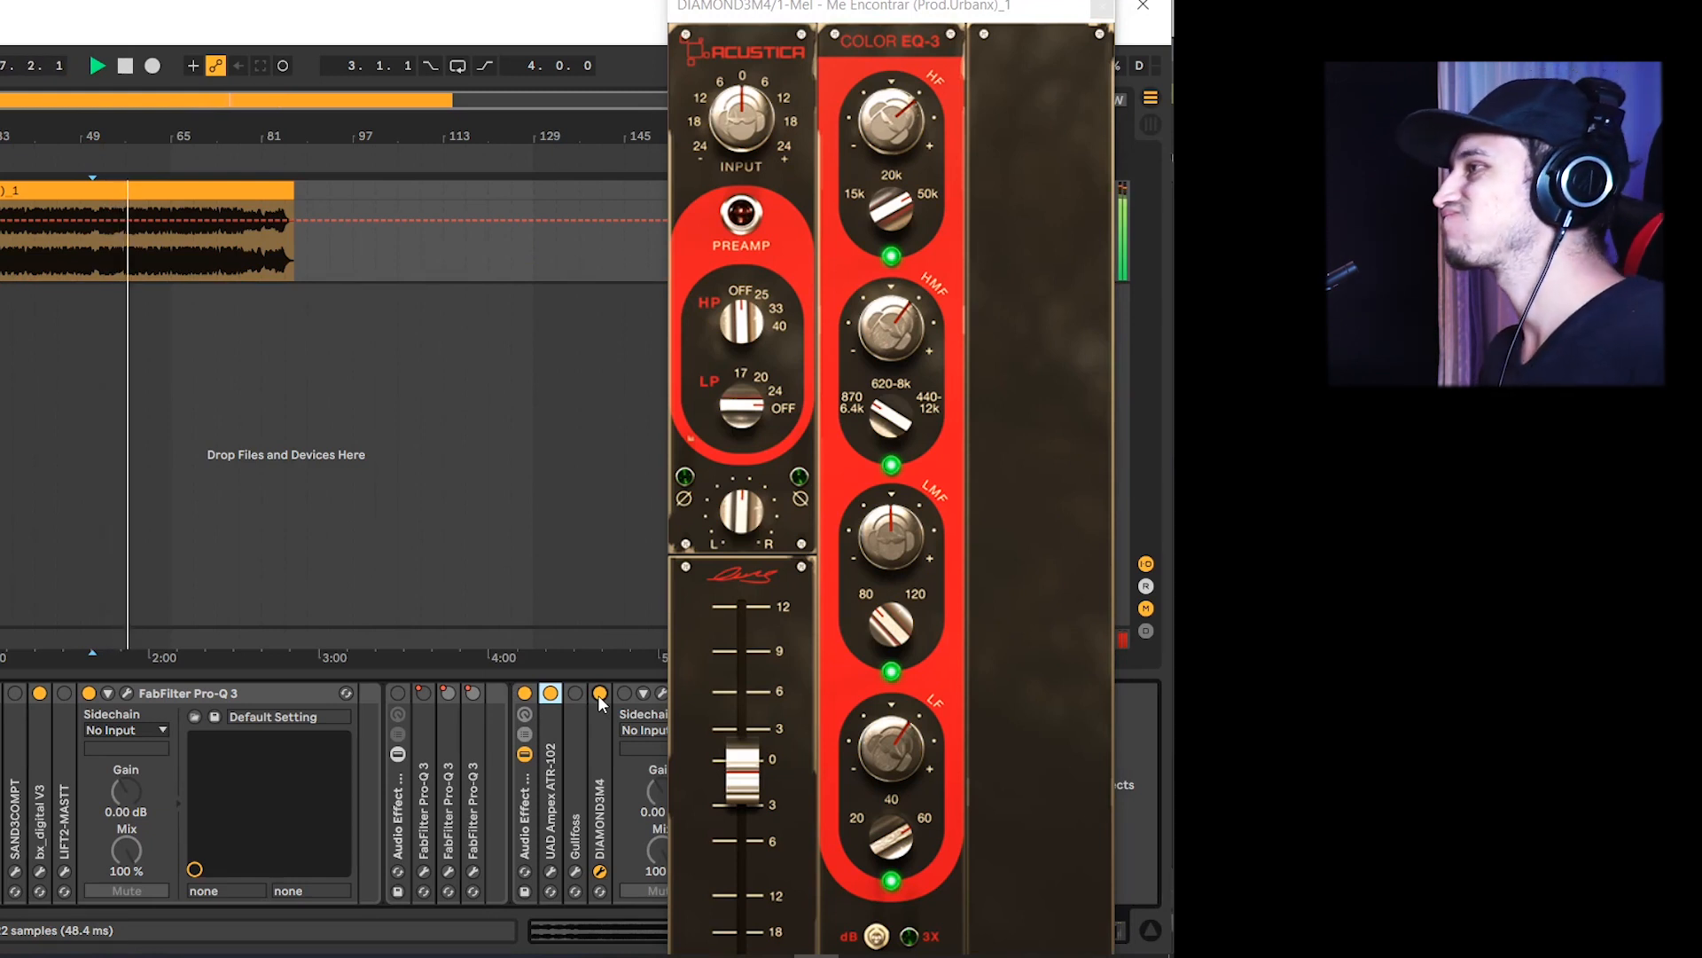
pyautogui.click(601, 693)
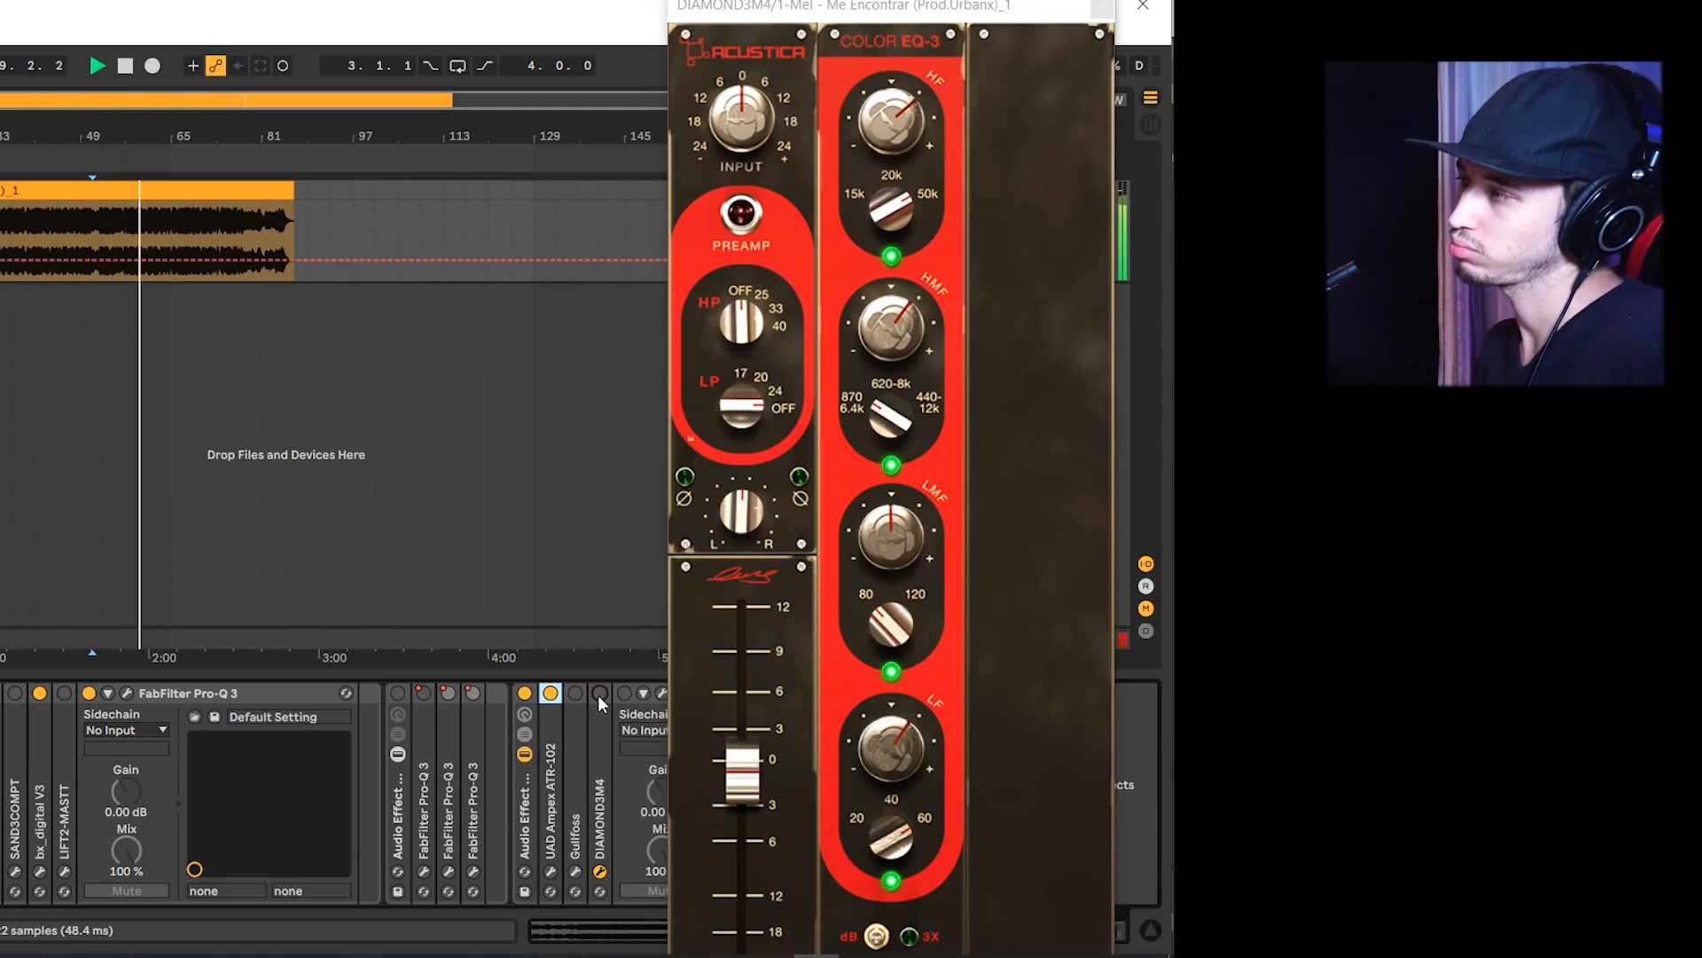
pyautogui.click(599, 693)
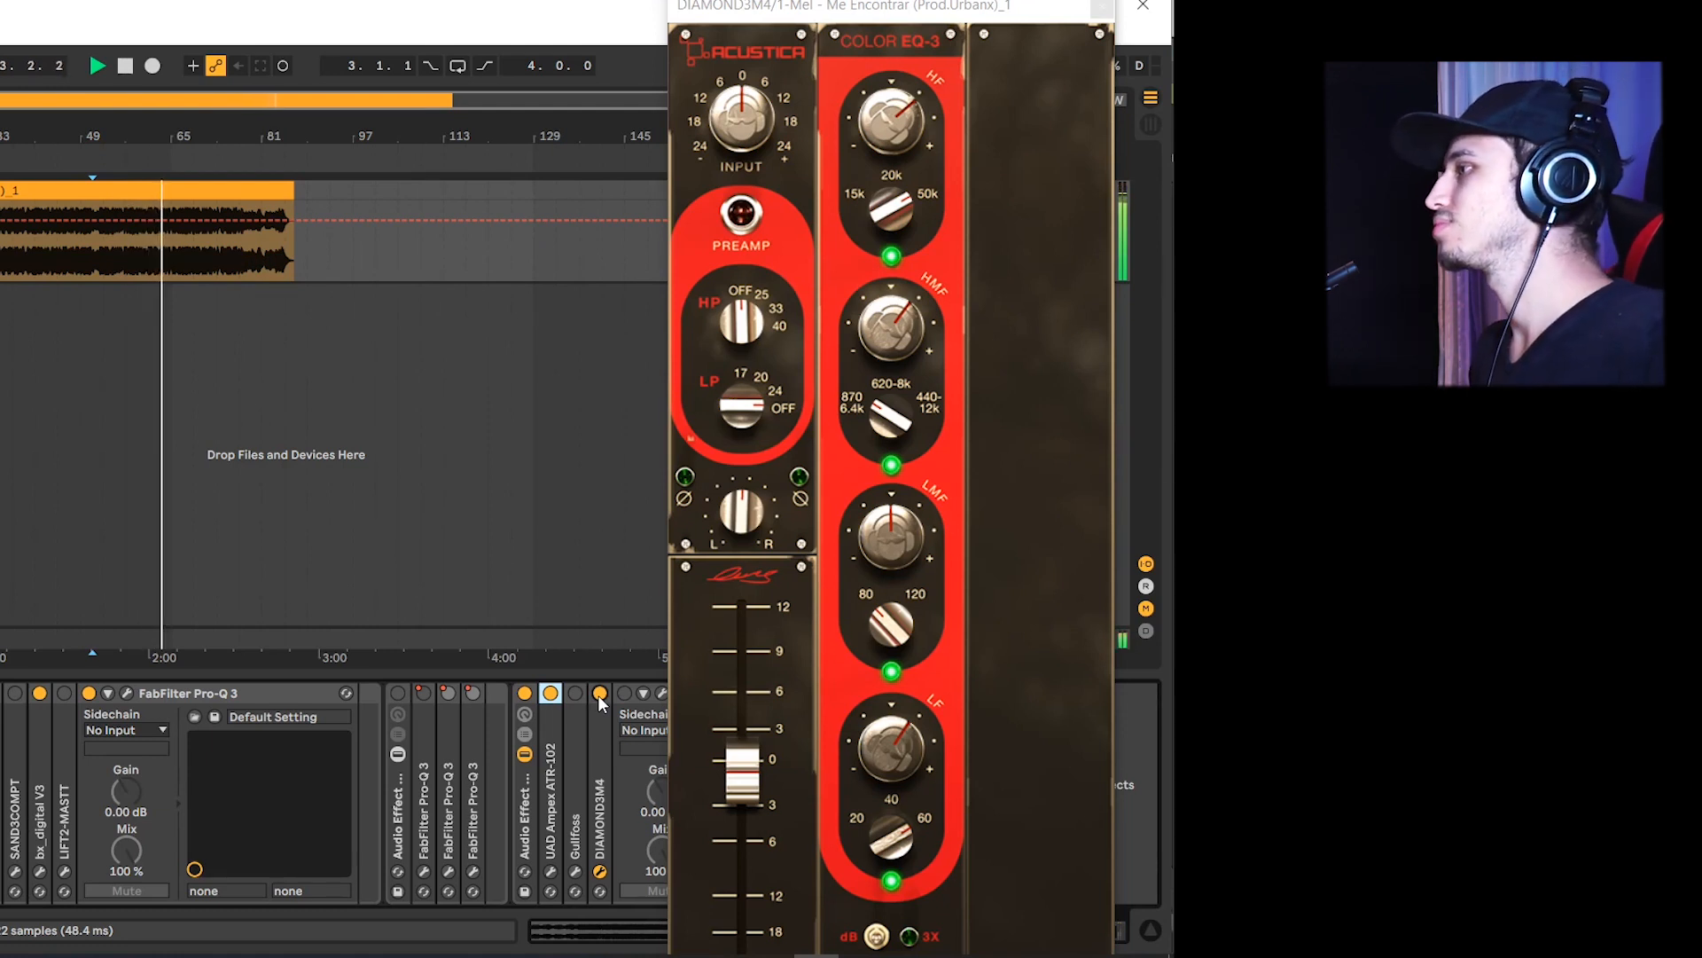
pyautogui.click(1104, 8)
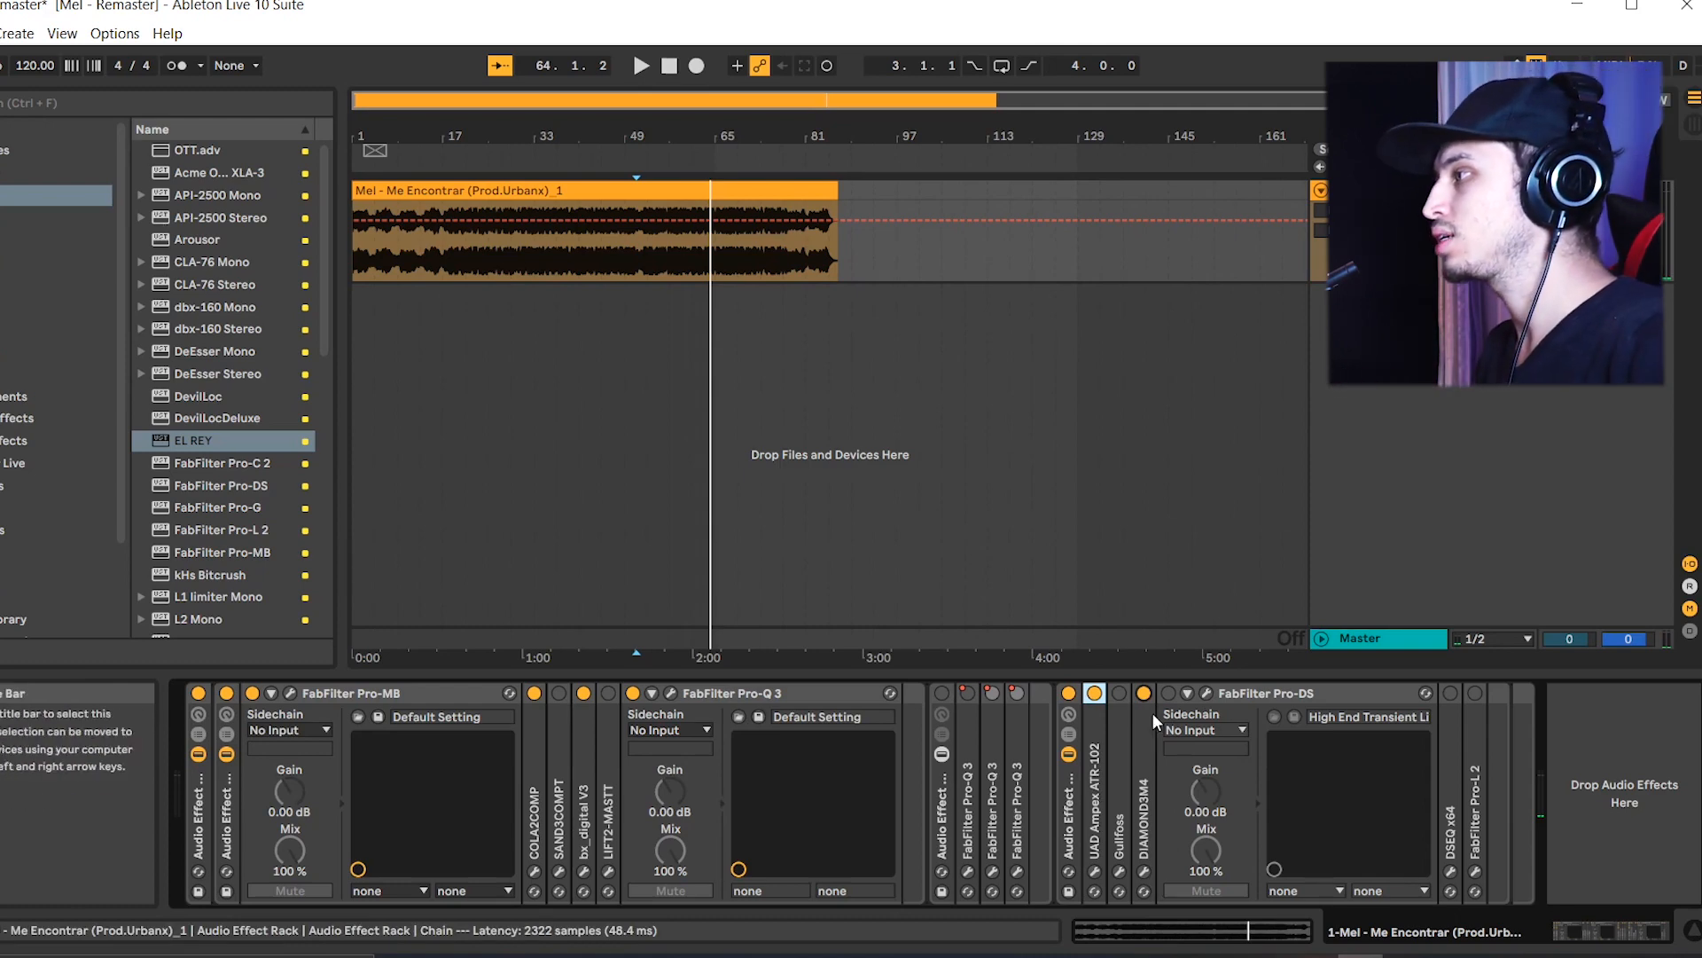
# Open FabFilter Pro-DS and examine its High End Transient Limi preset, including threshold, range, mode and frequency settings
pyautogui.click(1204, 694)
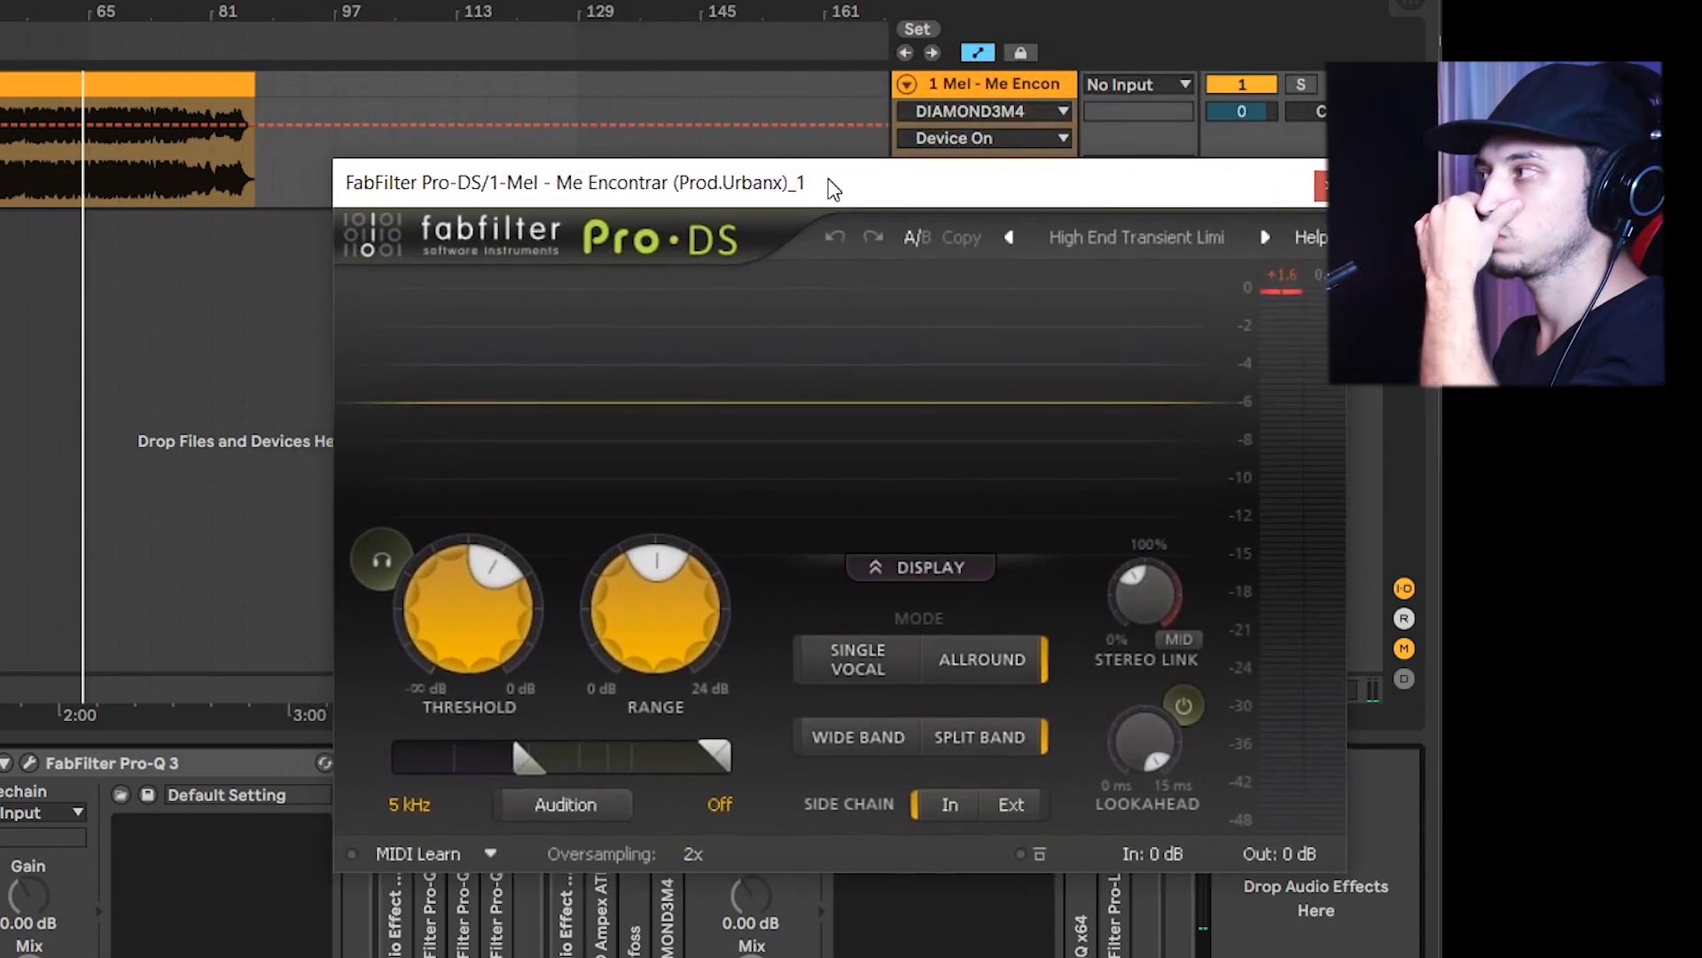
pyautogui.moveTo(834, 188); pyautogui.dragTo(775, 144)
pyautogui.moveTo(743, 140); pyautogui.dragTo(740, 181)
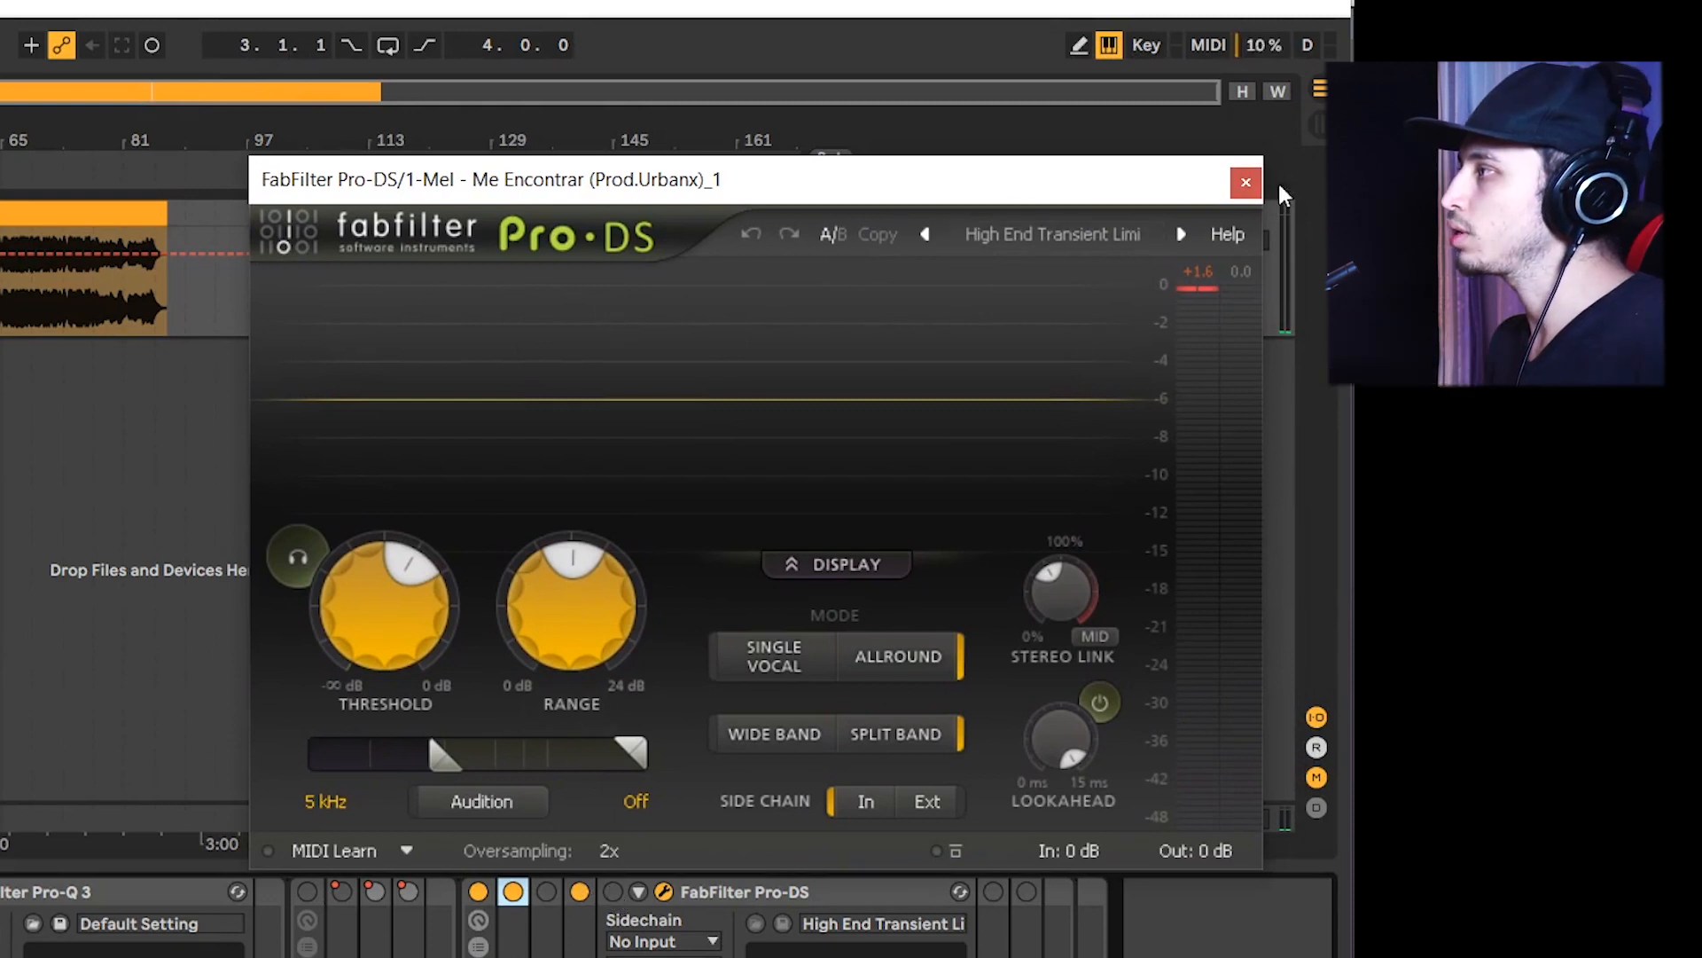
pyautogui.moveTo(851, 178); pyautogui.dragTo(927, 222)
pyautogui.moveTo(645, 653)
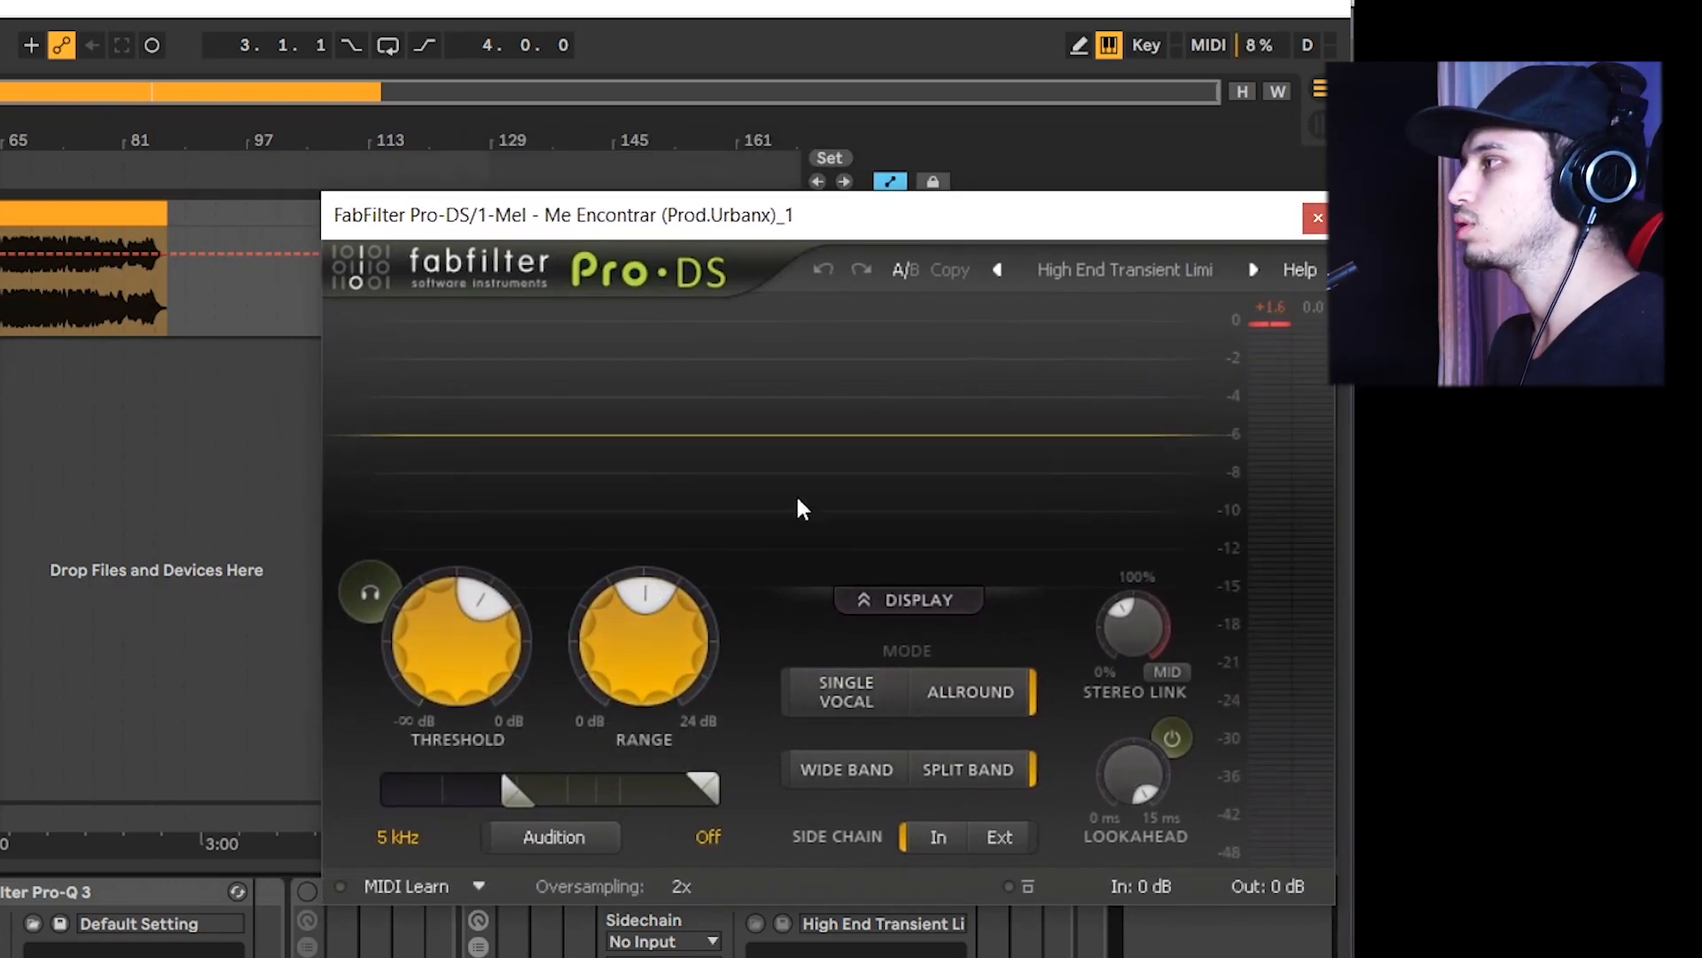
pyautogui.moveTo(1151, 227); pyautogui.dragTo(1124, 151)
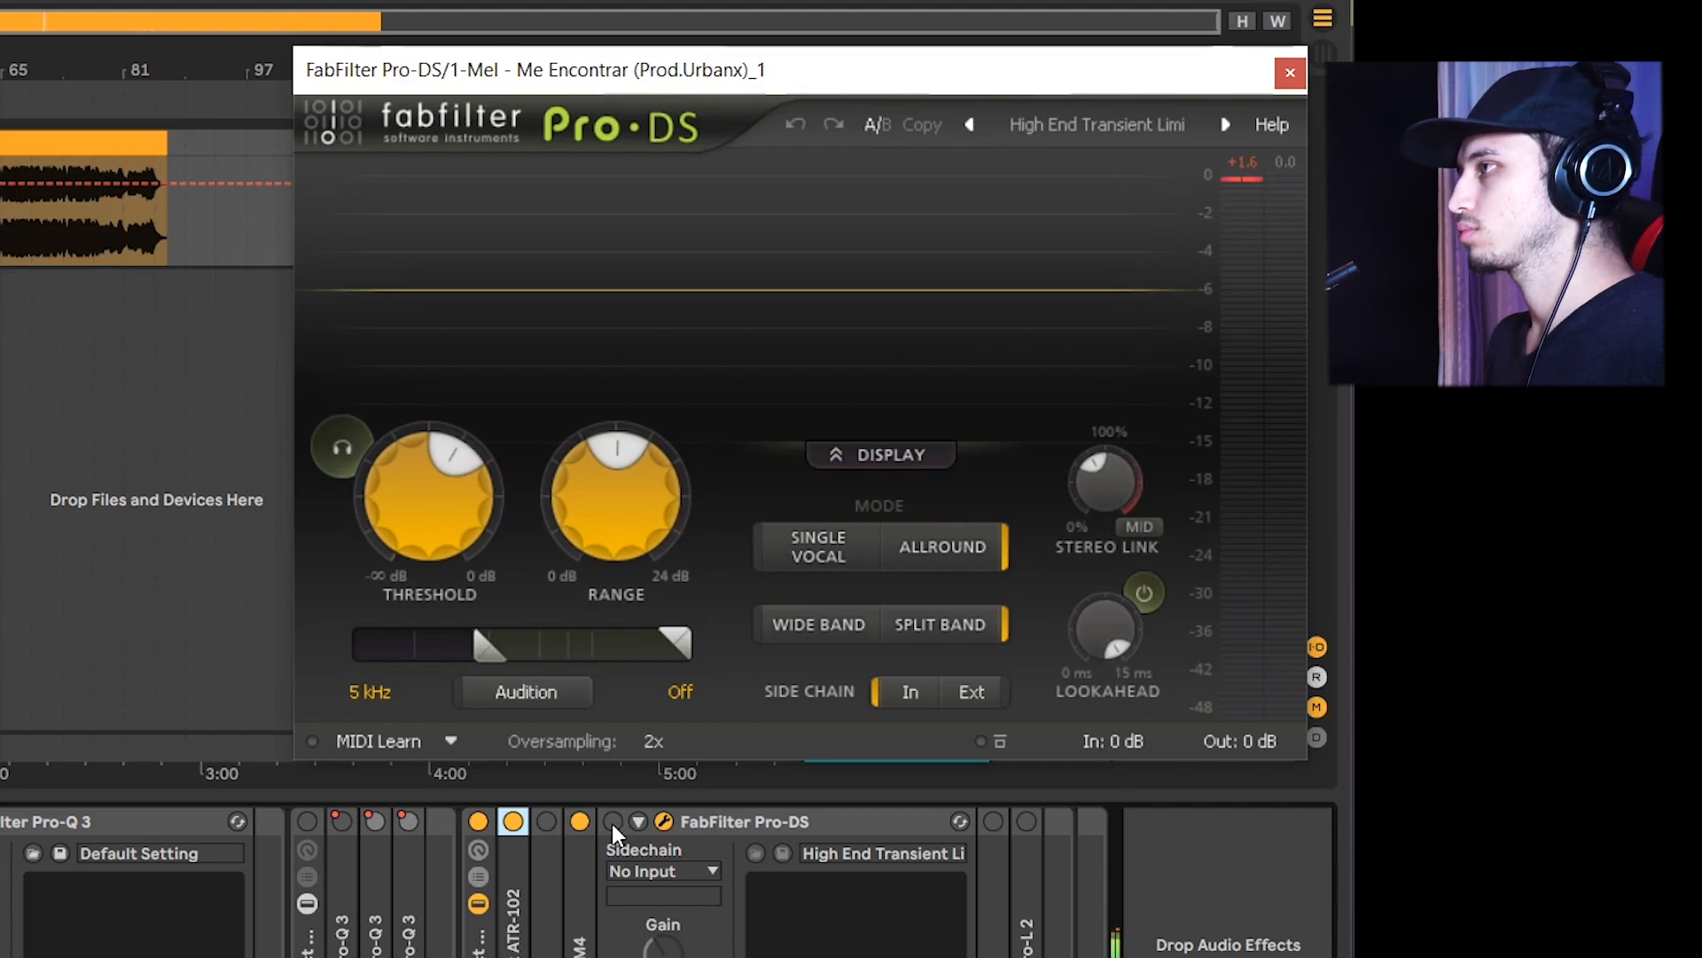
# Compare the playing track with FabFilter Pro-DS enabled and bypassed, leave it enabled, and close its window
pyautogui.click(612, 823)
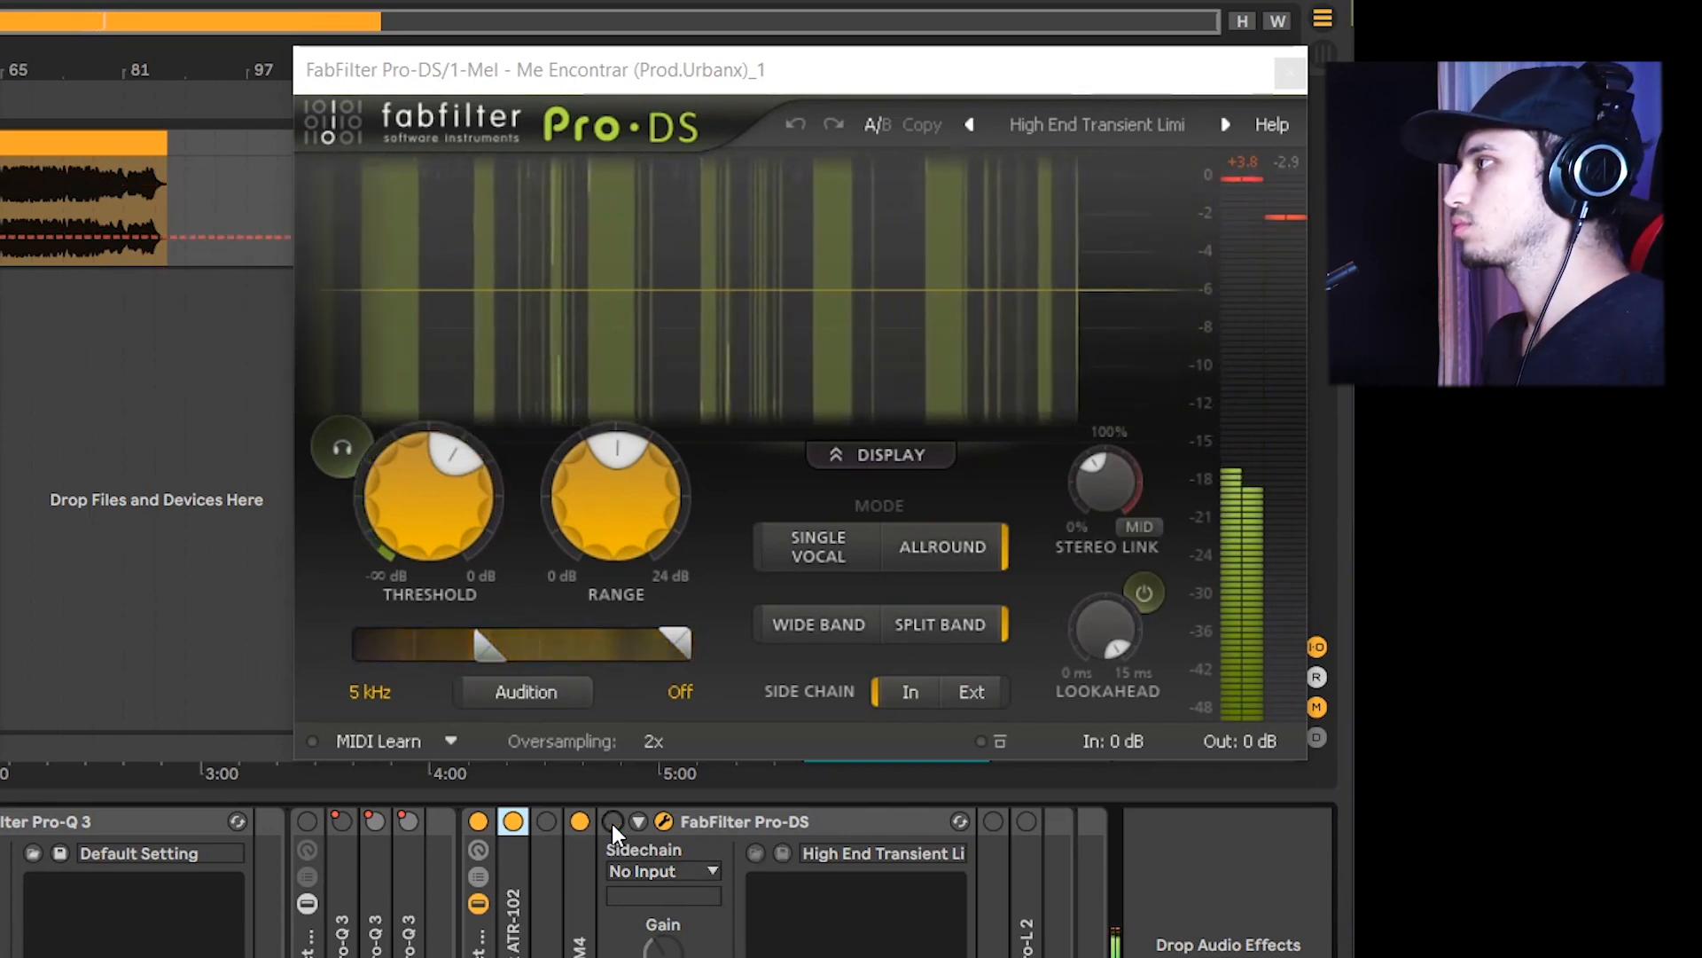
pyautogui.click(612, 821)
pyautogui.click(612, 821)
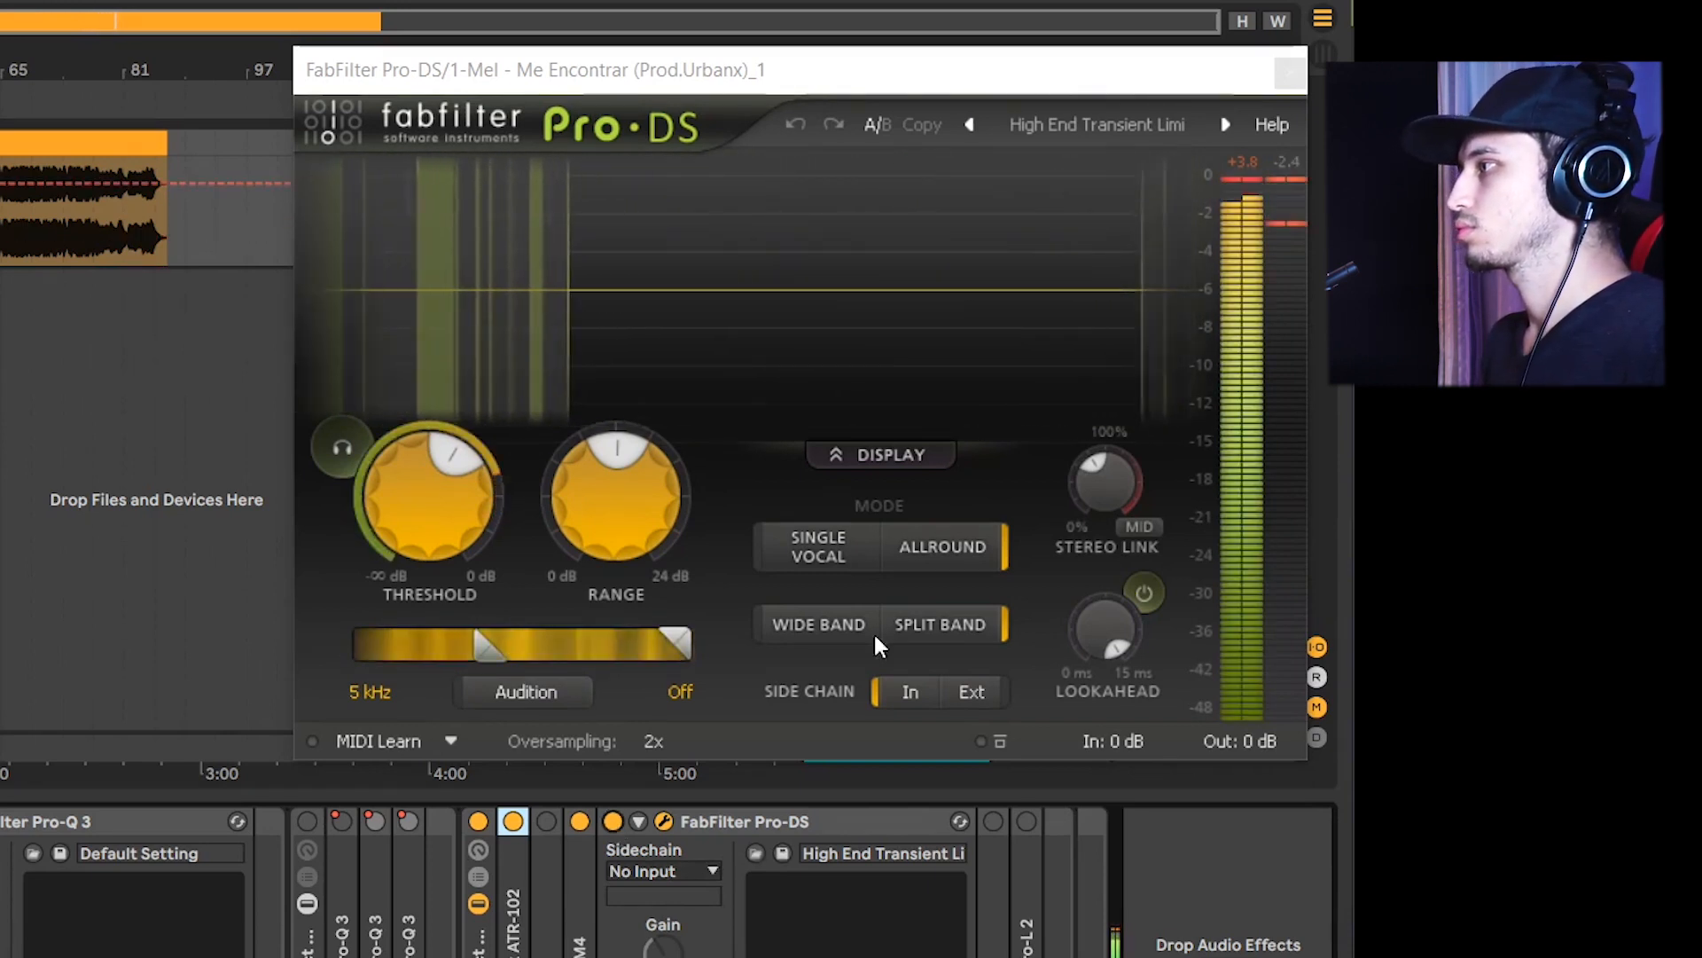
pyautogui.click(1290, 71)
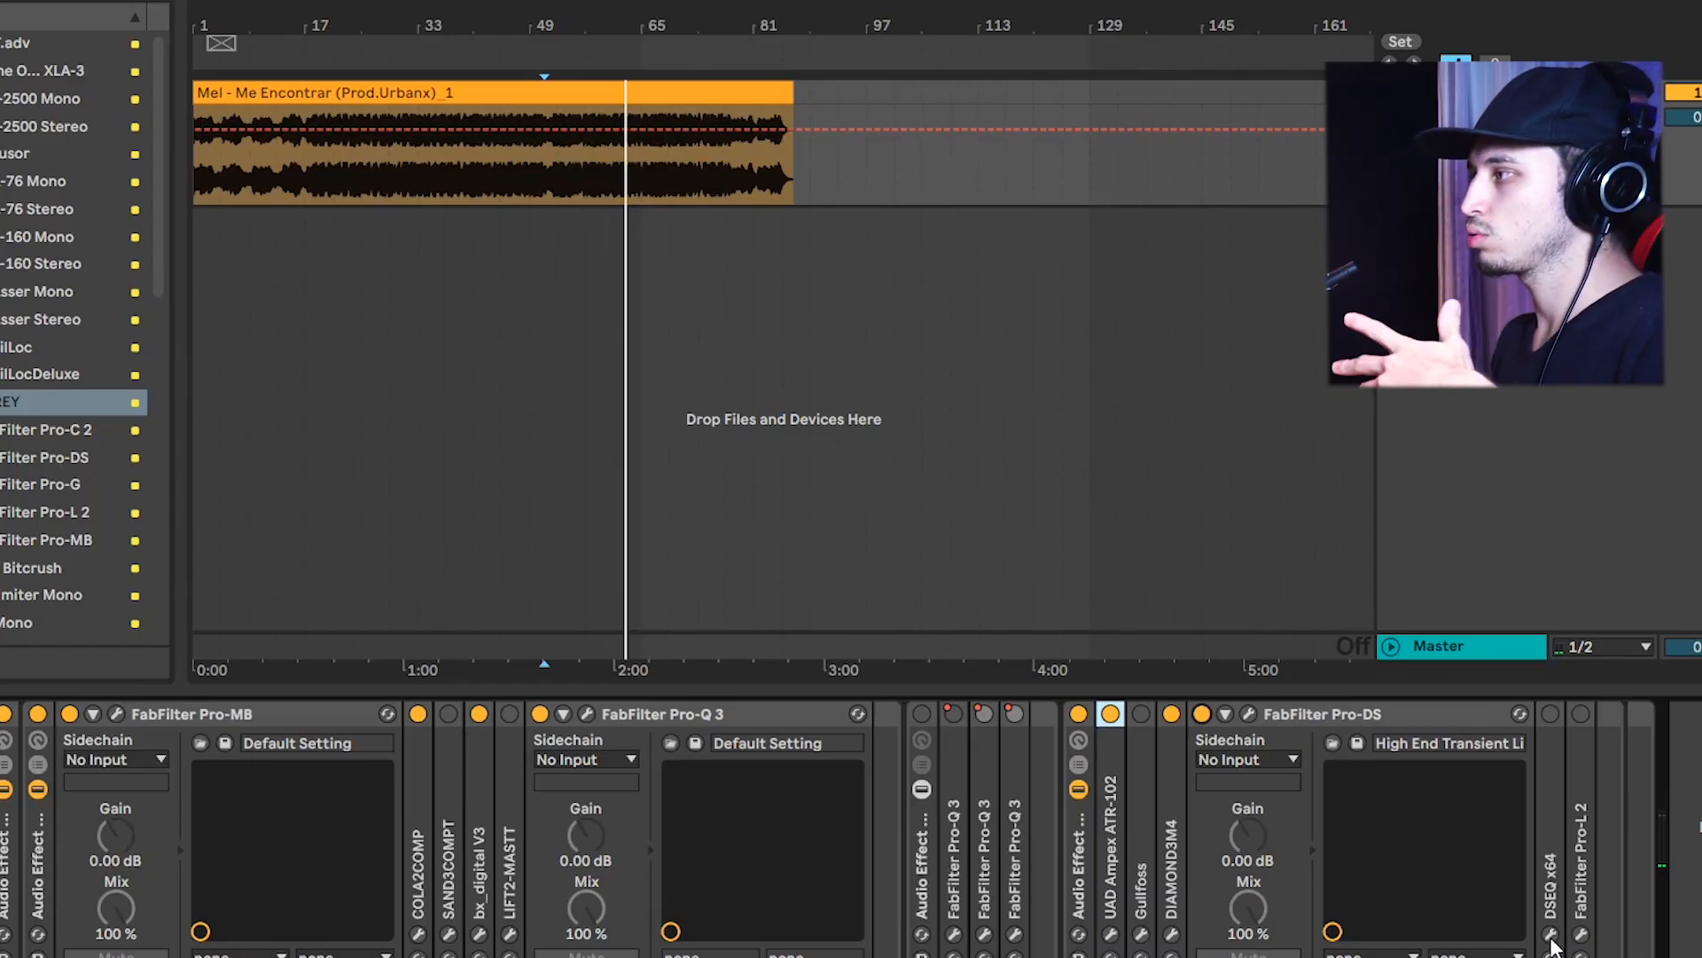
# Examine the Master - highs preset in DSEQ x64, close its window, and leave the dynamic spectral equalizer enabled
pyautogui.click(1550, 936)
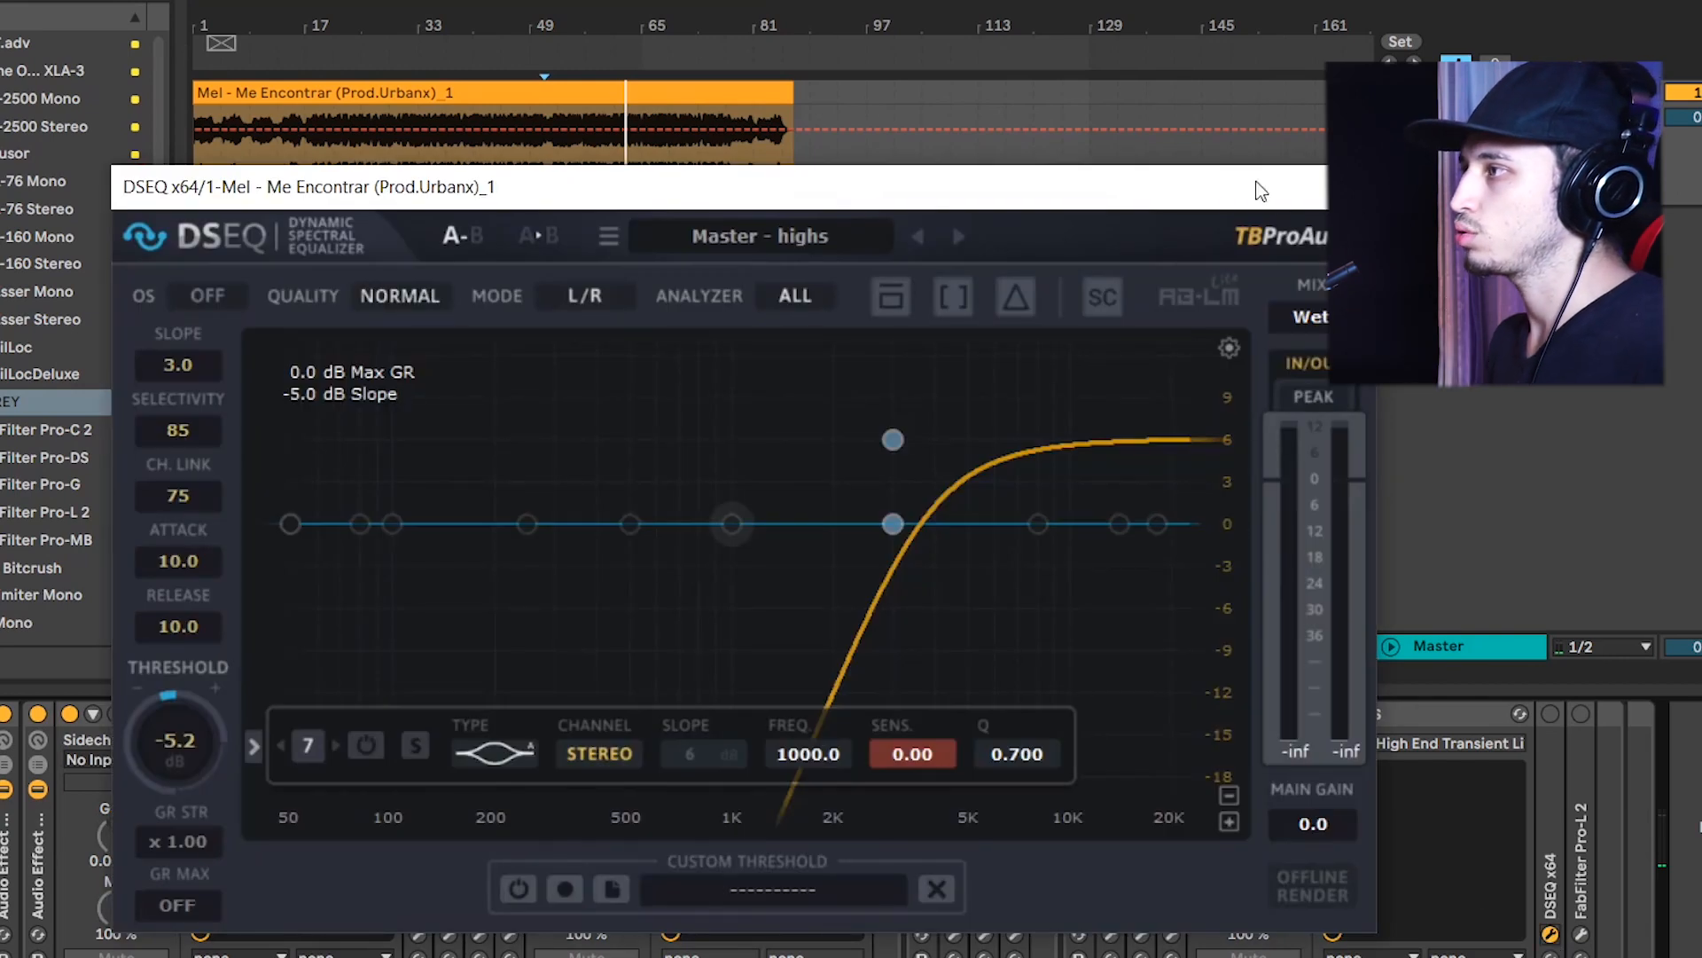
pyautogui.moveTo(1135, 185); pyautogui.dragTo(1064, 166)
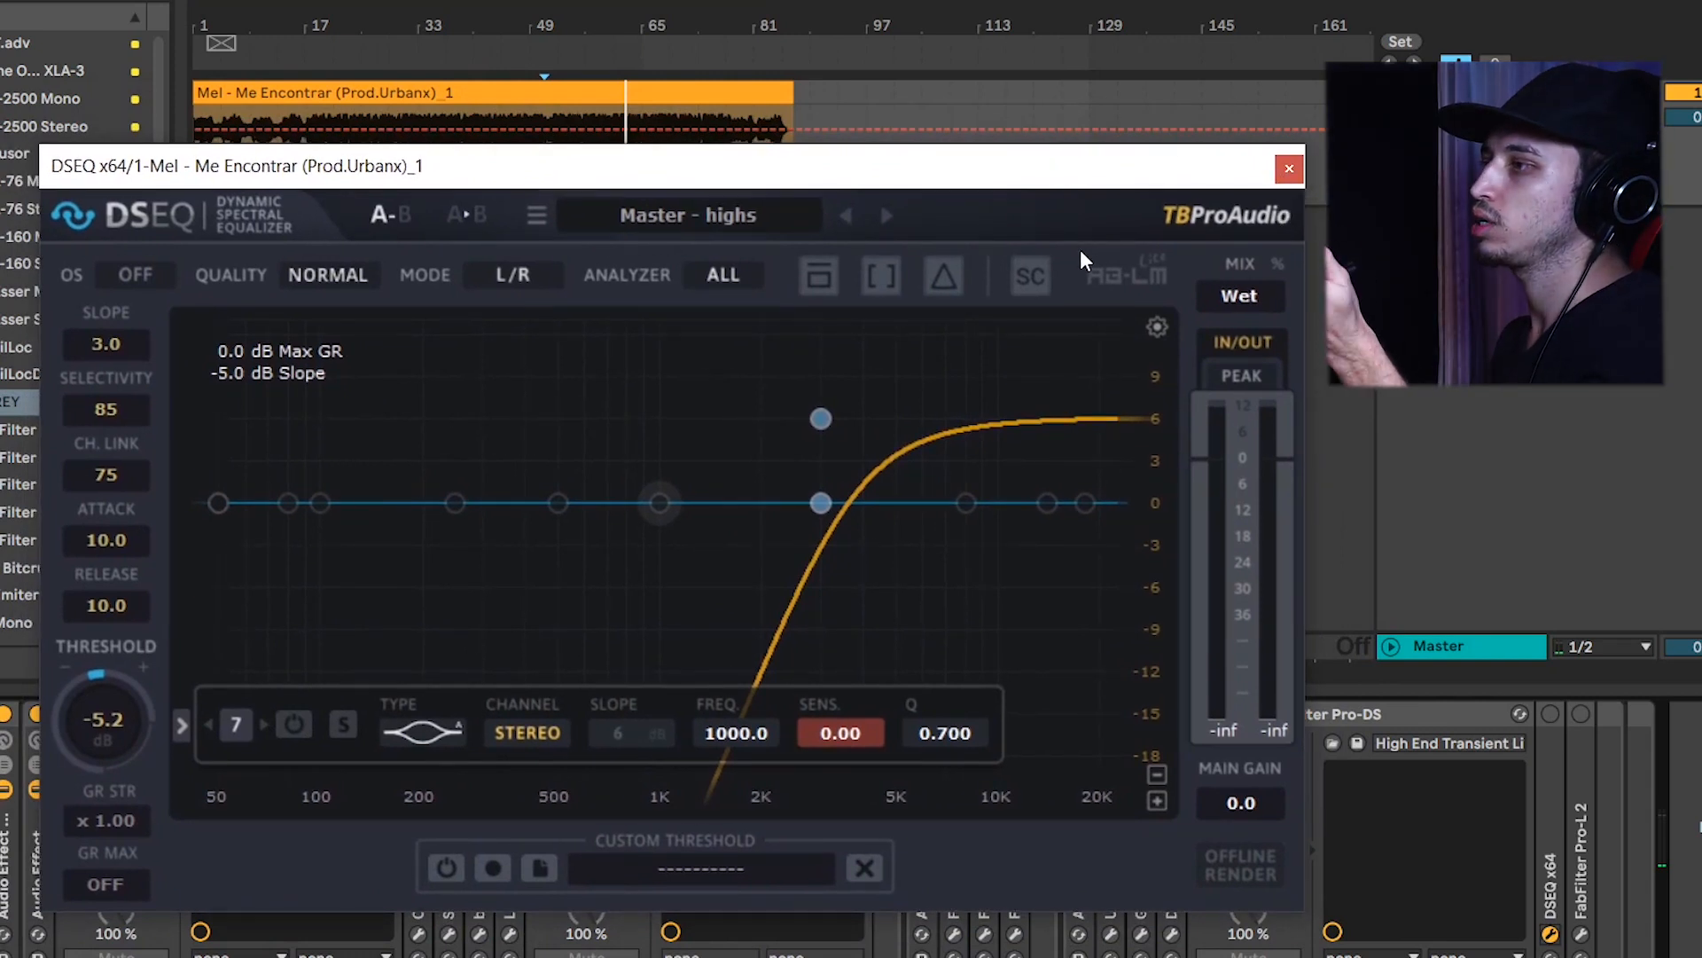
pyautogui.click(1288, 170)
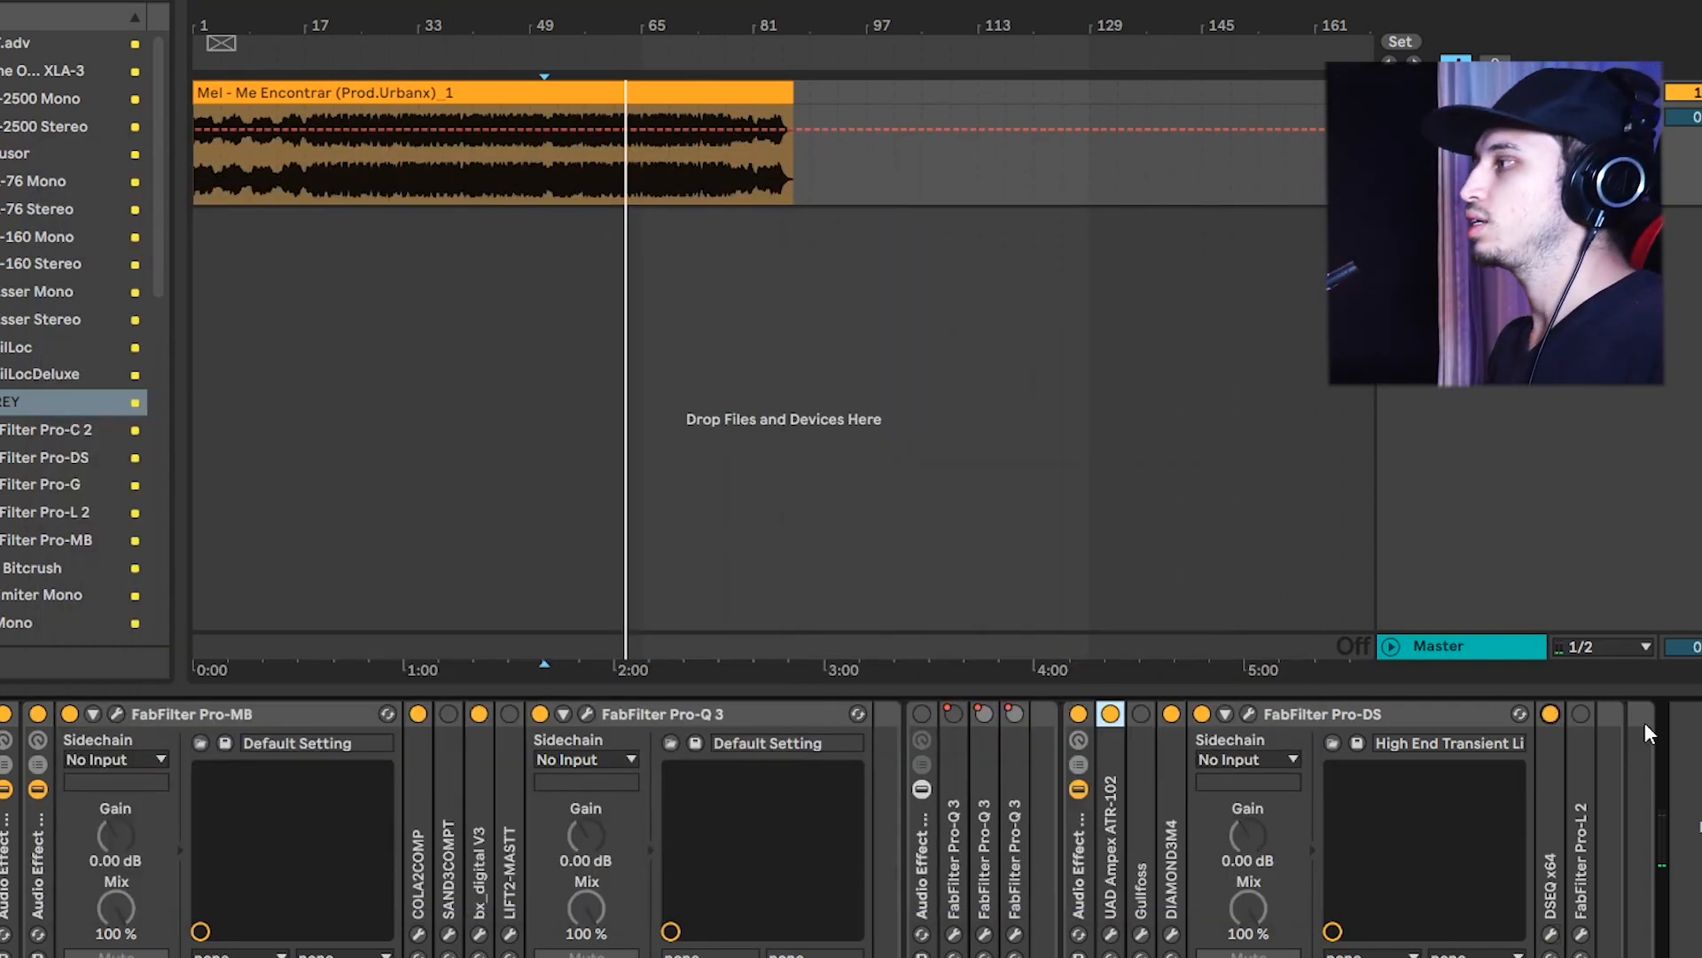
# Enable FabFilter Pro-L 2, examine its limiting style, true peak and loudness meter settings, and close its window
pyautogui.click(1582, 716)
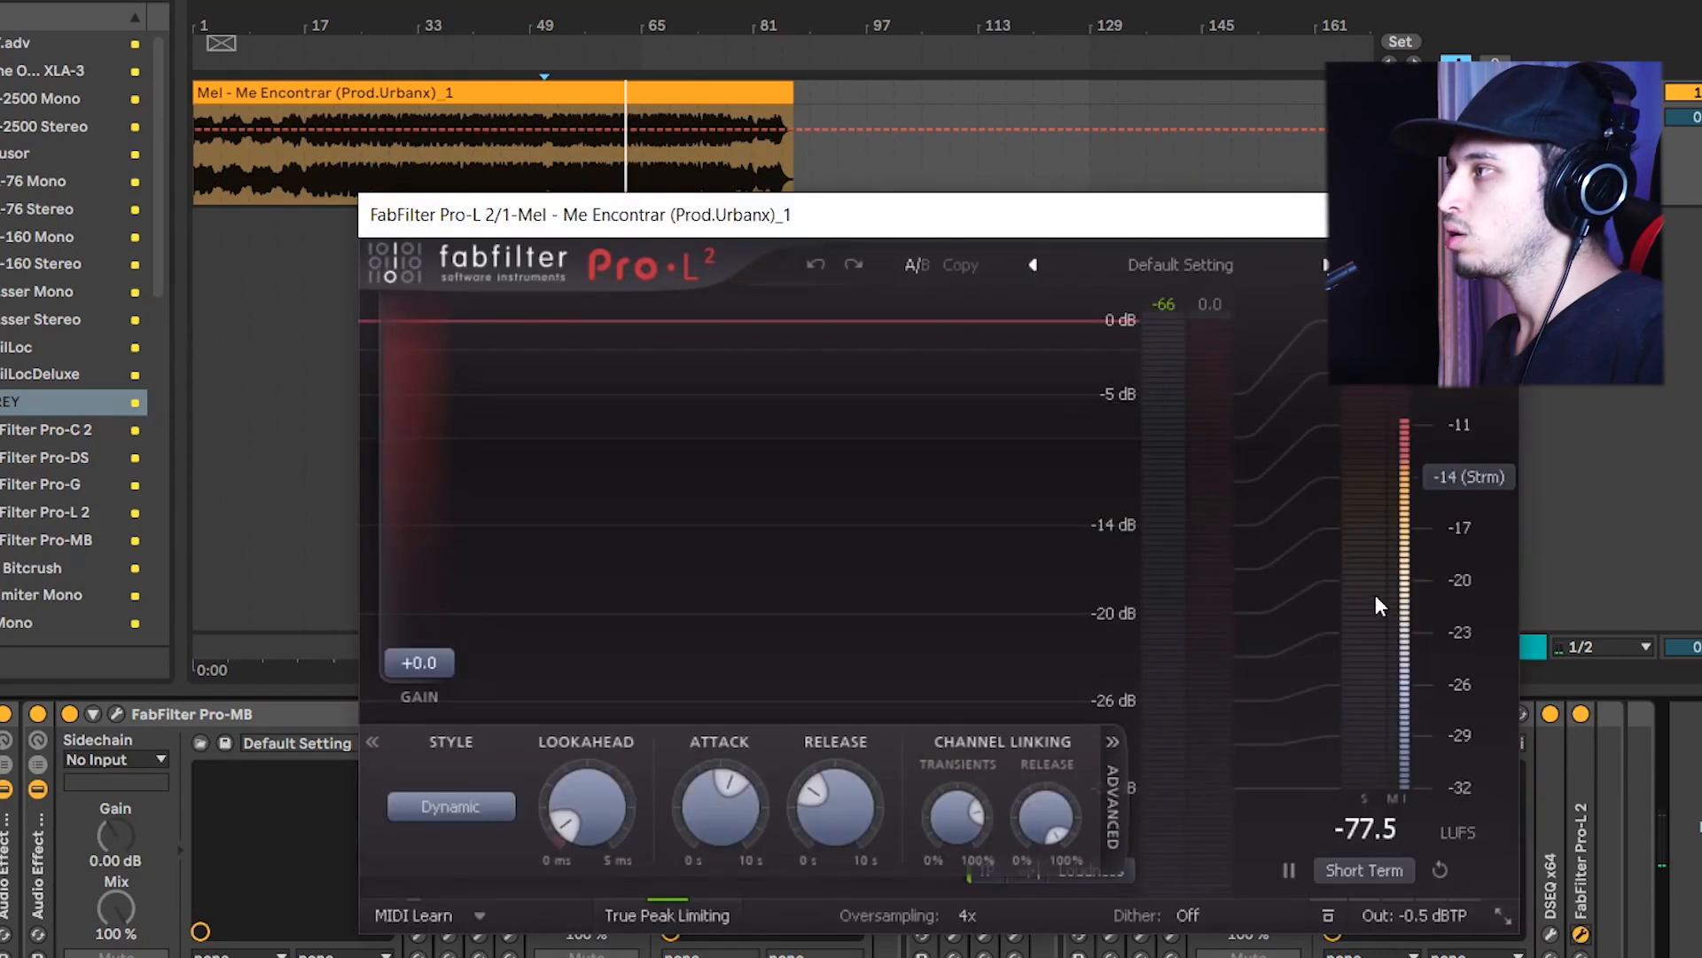
pyautogui.moveTo(1132, 205); pyautogui.dragTo(1131, 178)
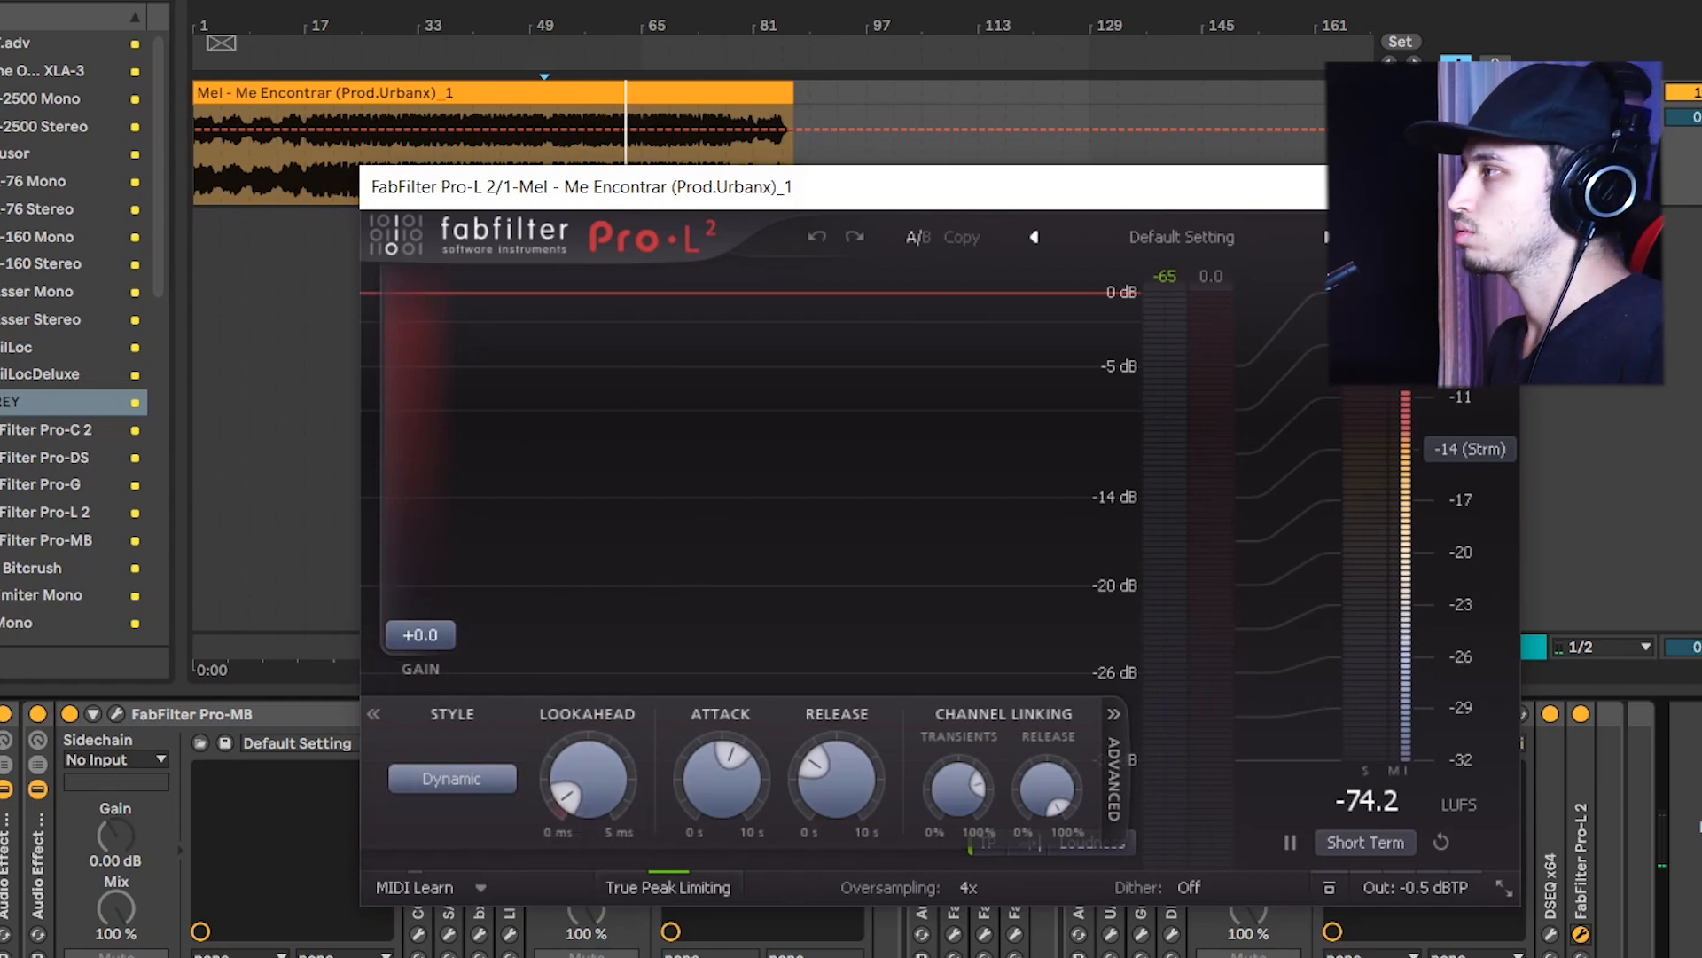
pyautogui.click(1490, 187)
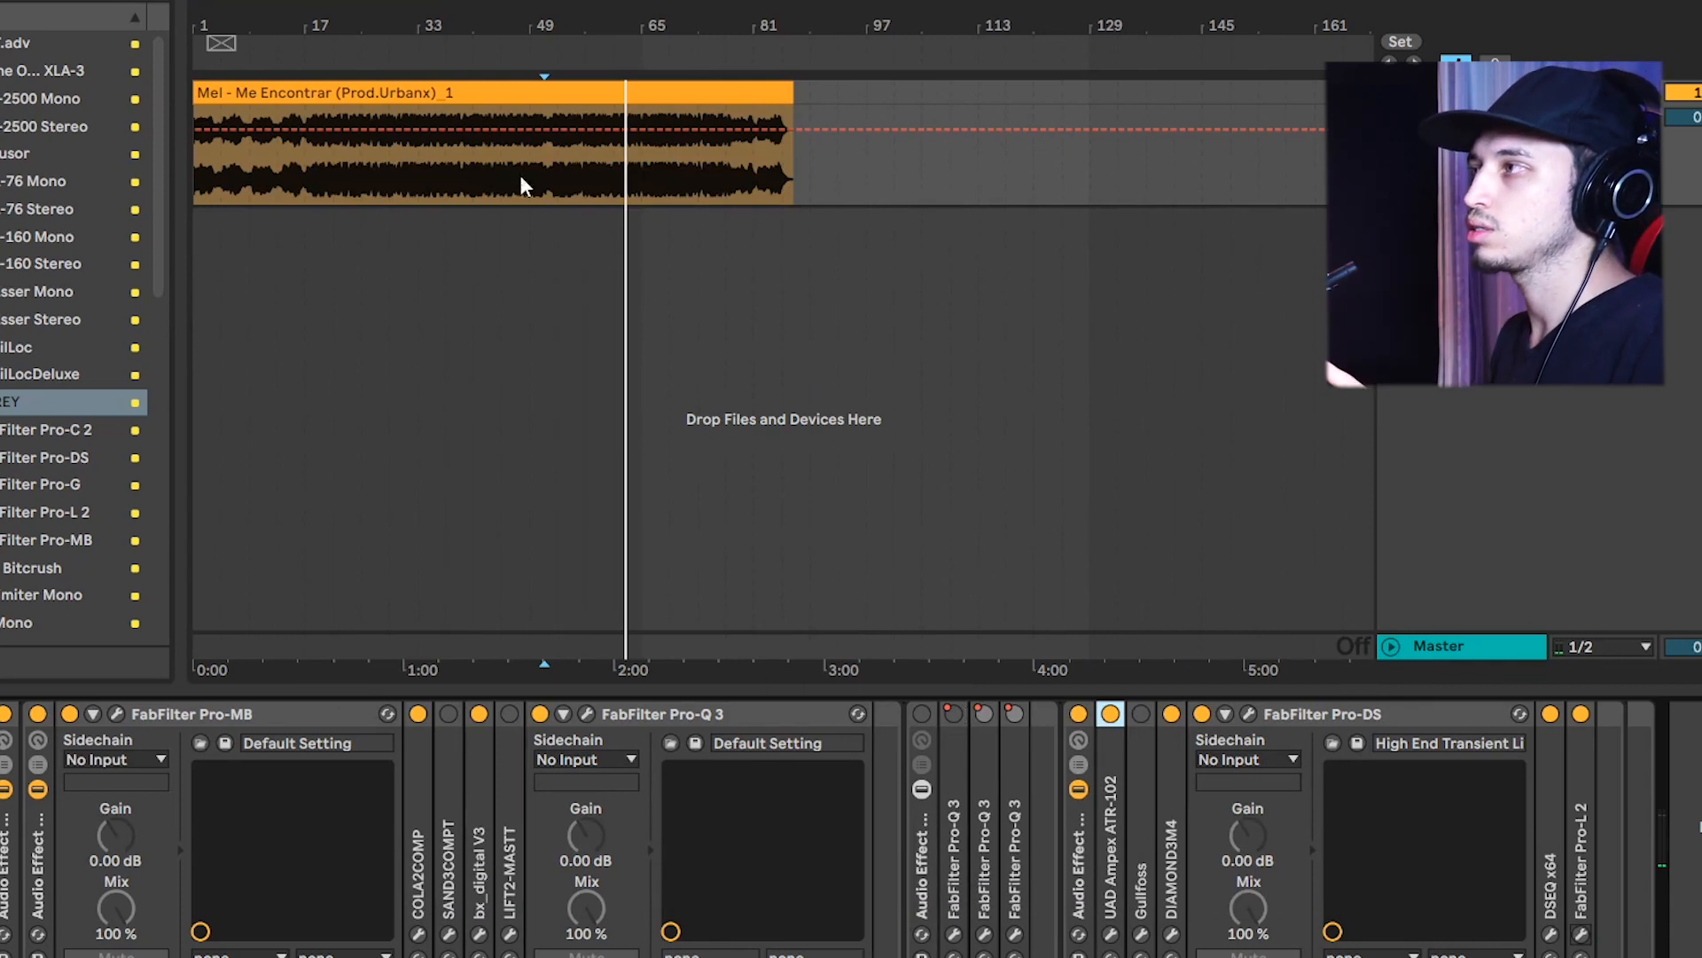
# Set the playback start to the beginning of the song and play it with the rack of three Pro-Q 3 equalizers bypassed
pyautogui.moveTo(663, 25); pyautogui.dragTo(664, 25)
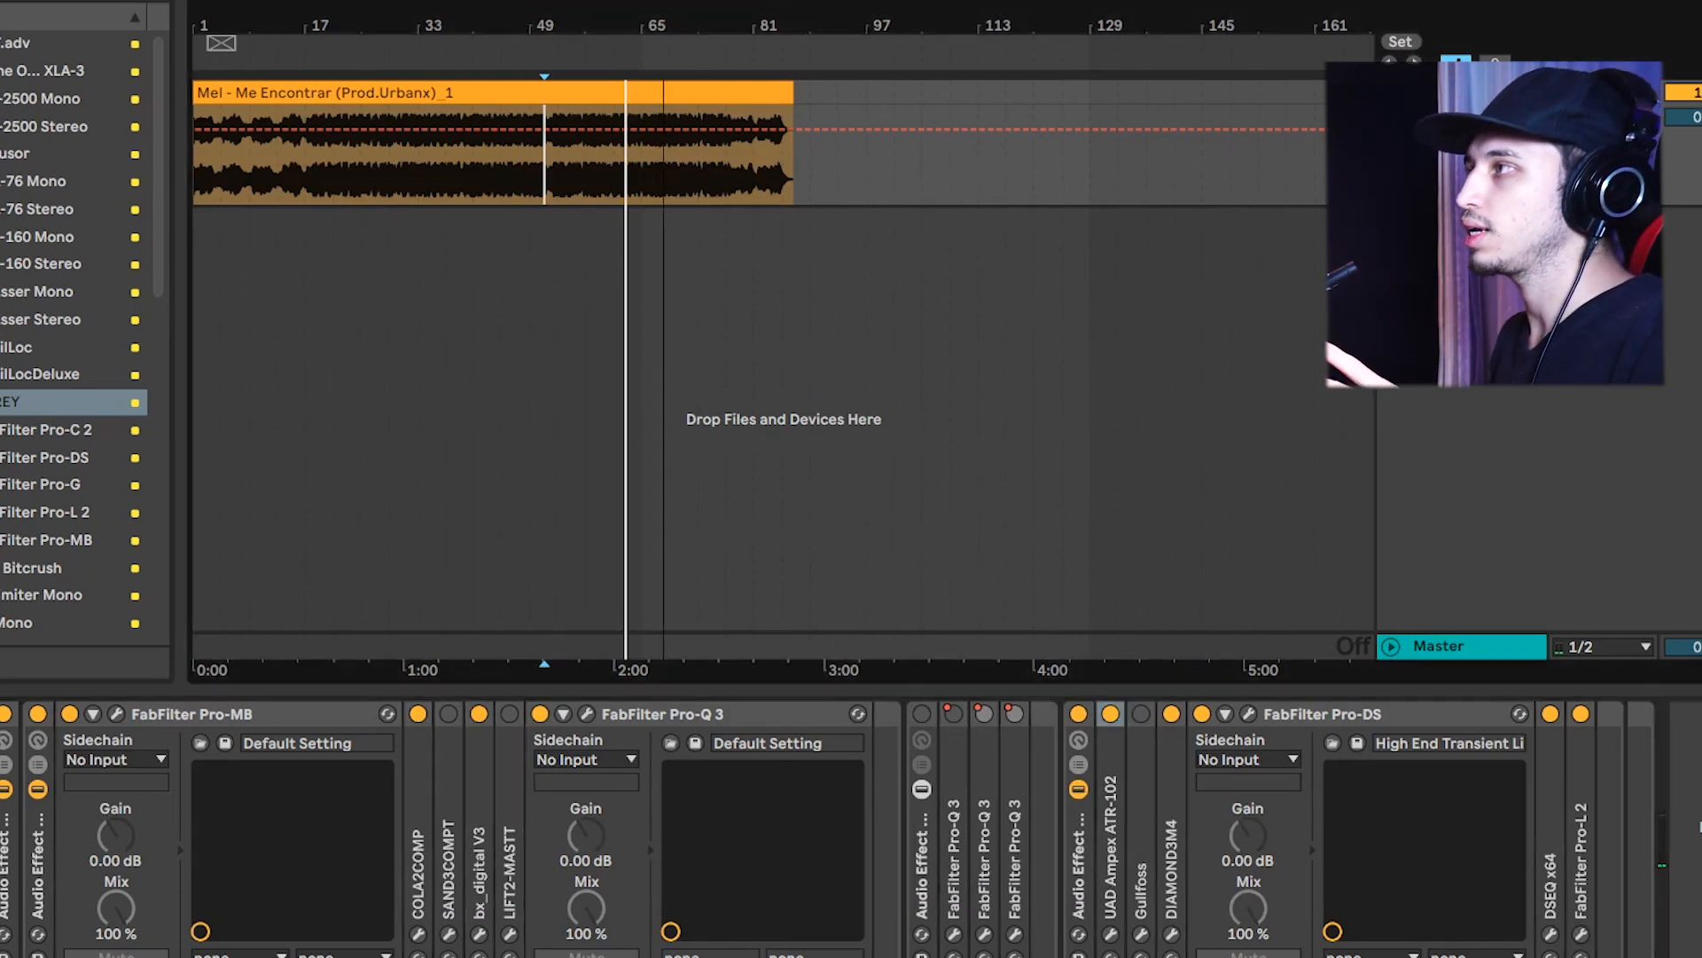
pyautogui.click(194, 177)
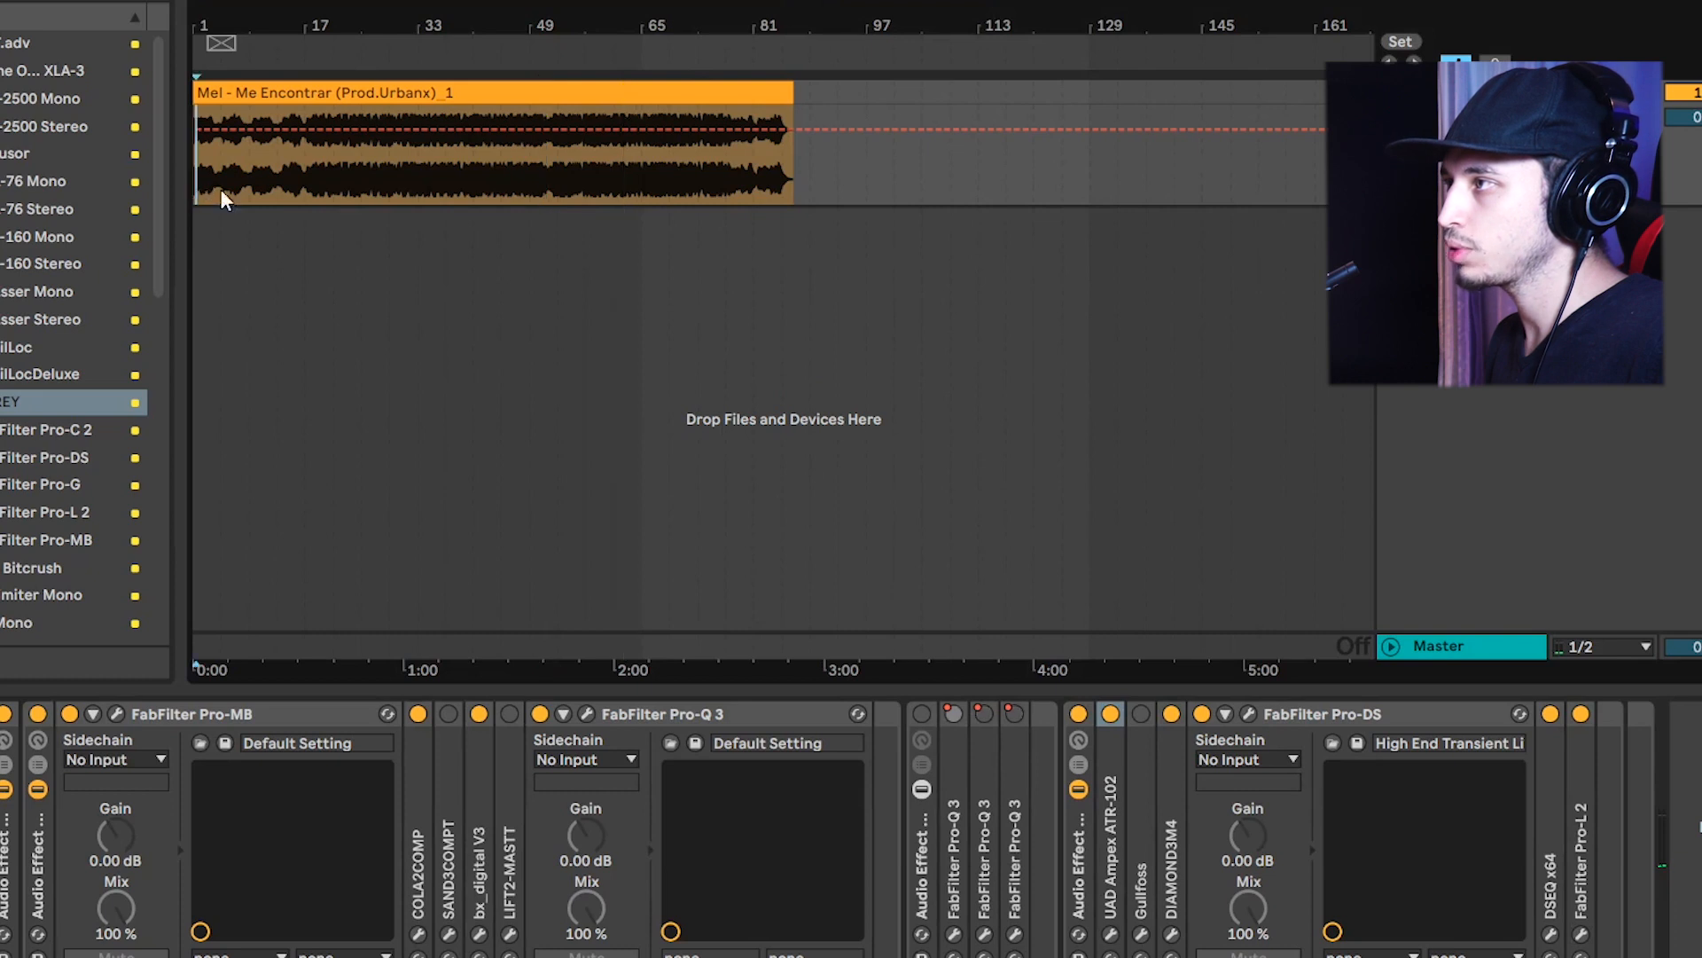
pyautogui.click(951, 714)
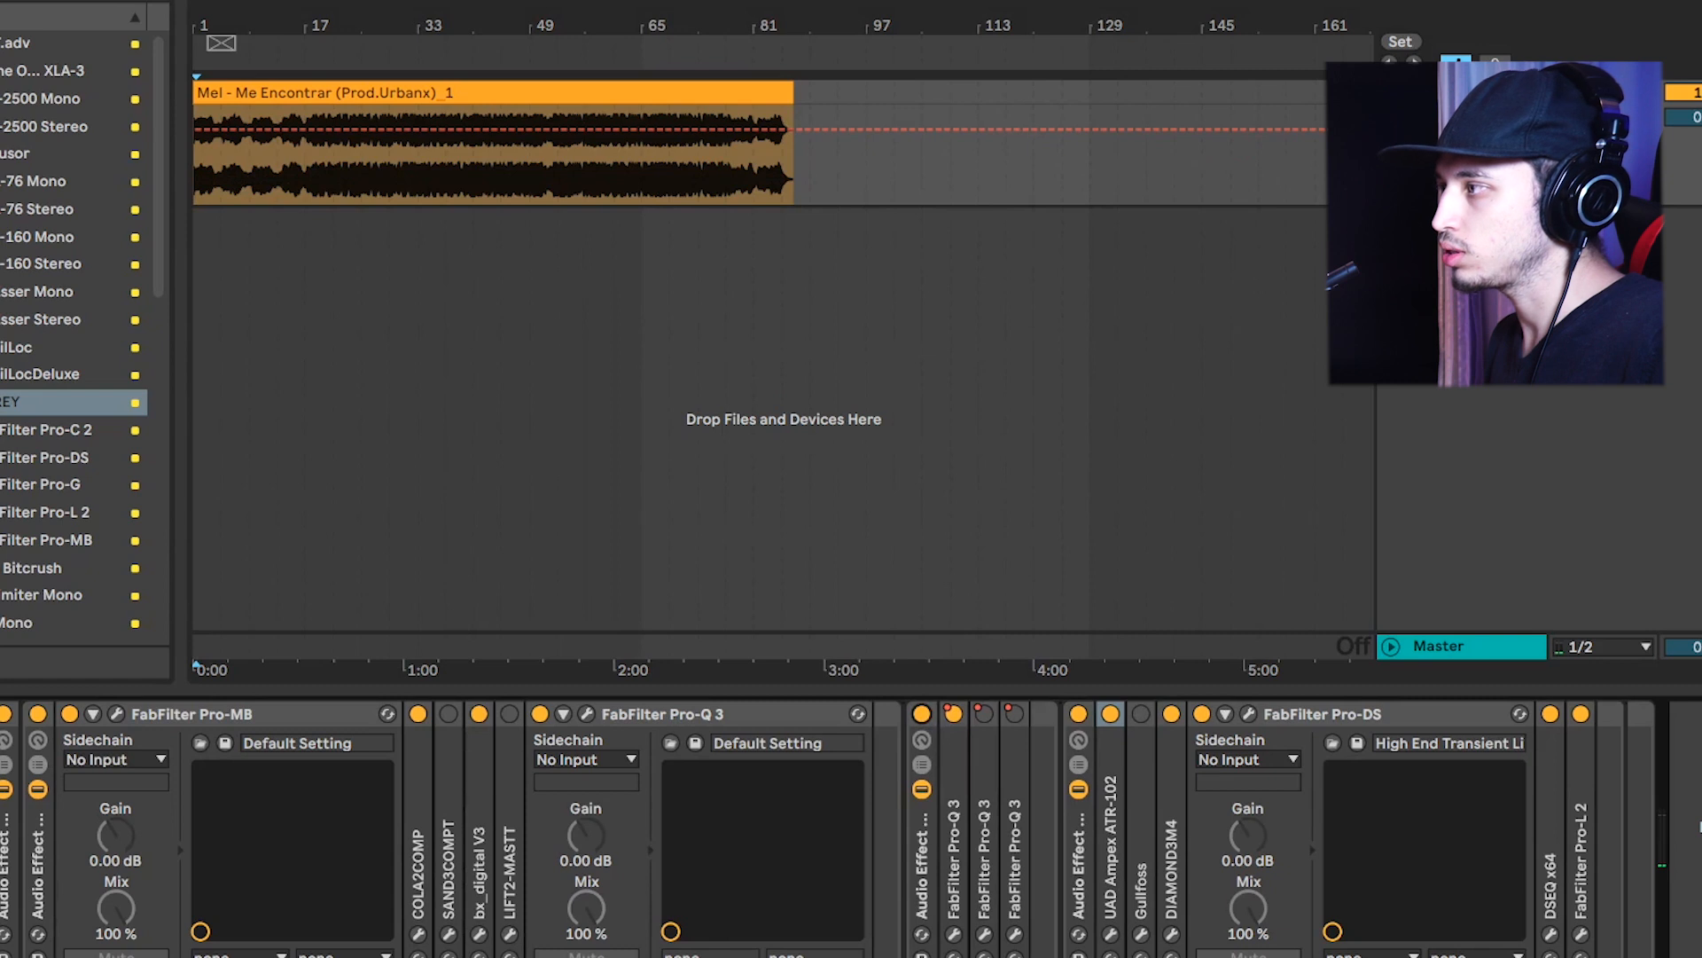
pyautogui.click(921, 713)
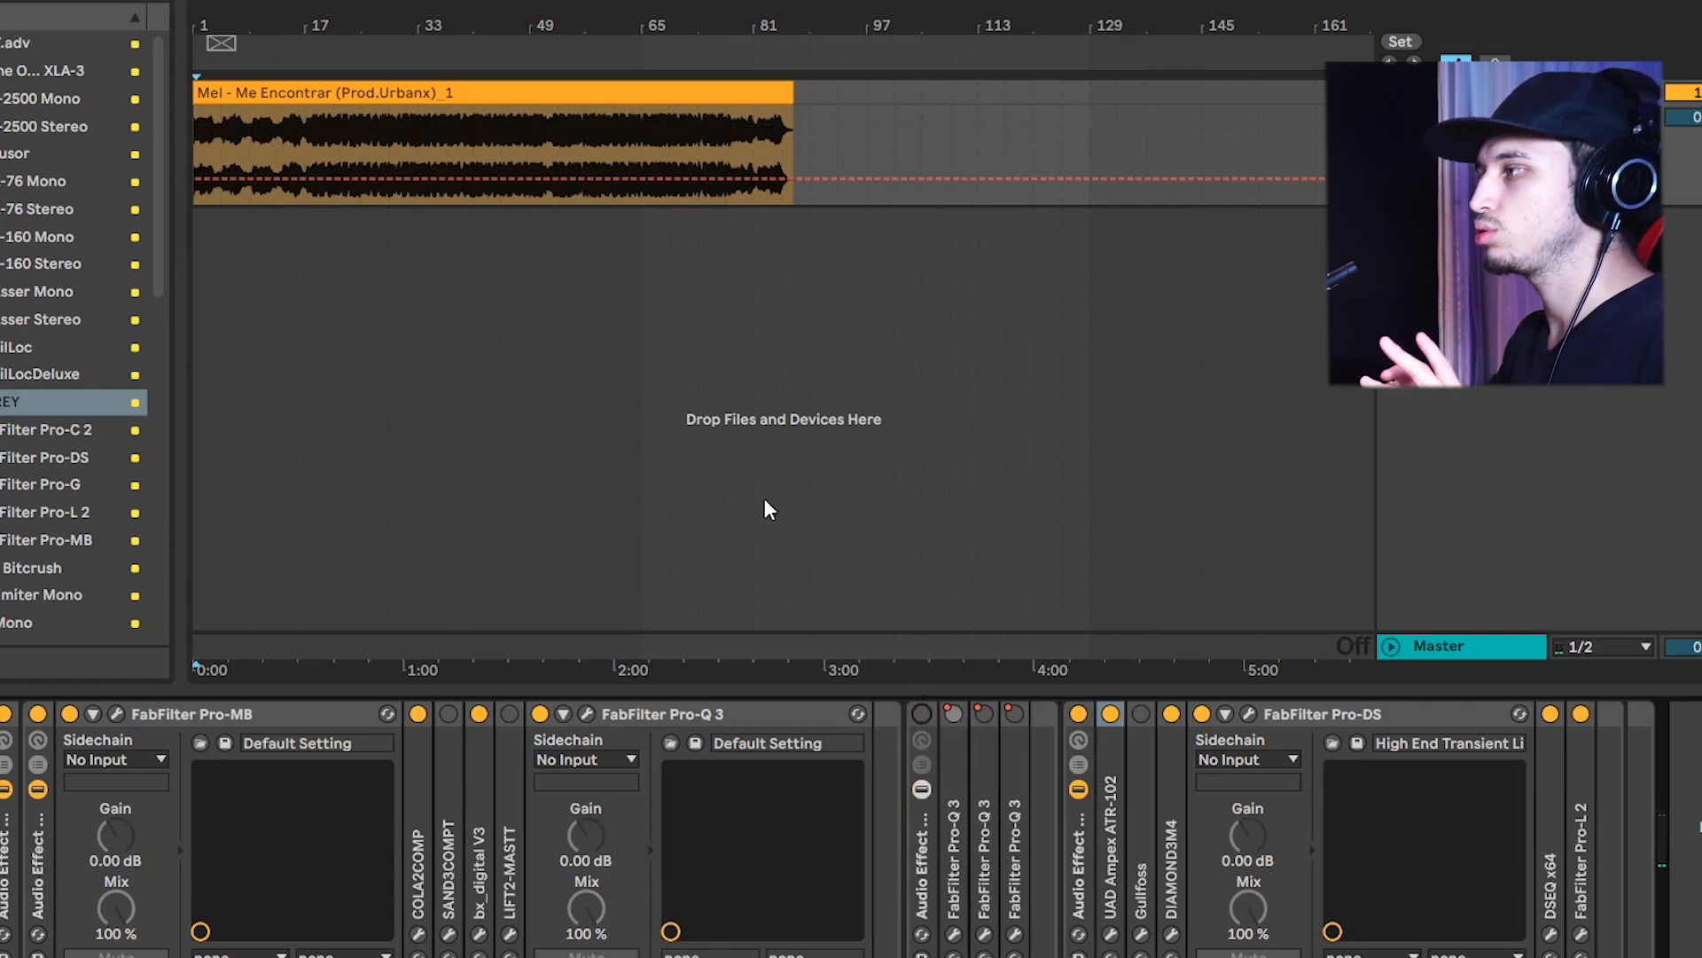
pyautogui.press('space')
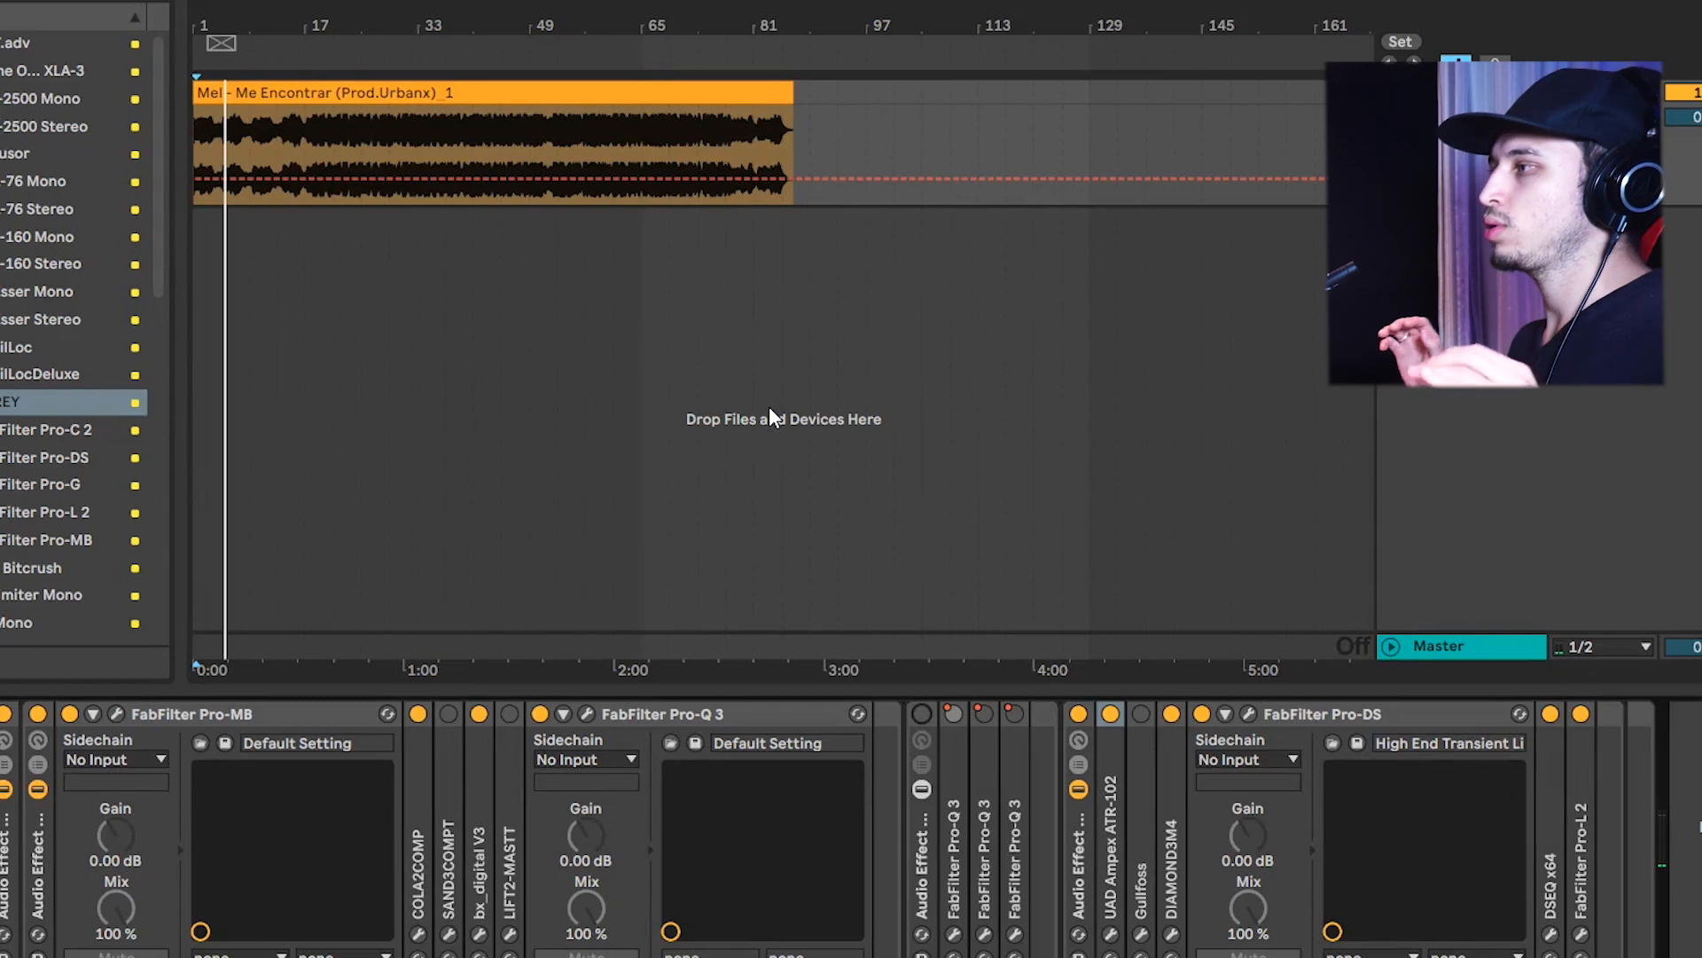
# Open the rack's first Pro-Q 3 and audition its dynamic mid band at 749.75 Hz in solo, ending with the solo off
pyautogui.click(954, 935)
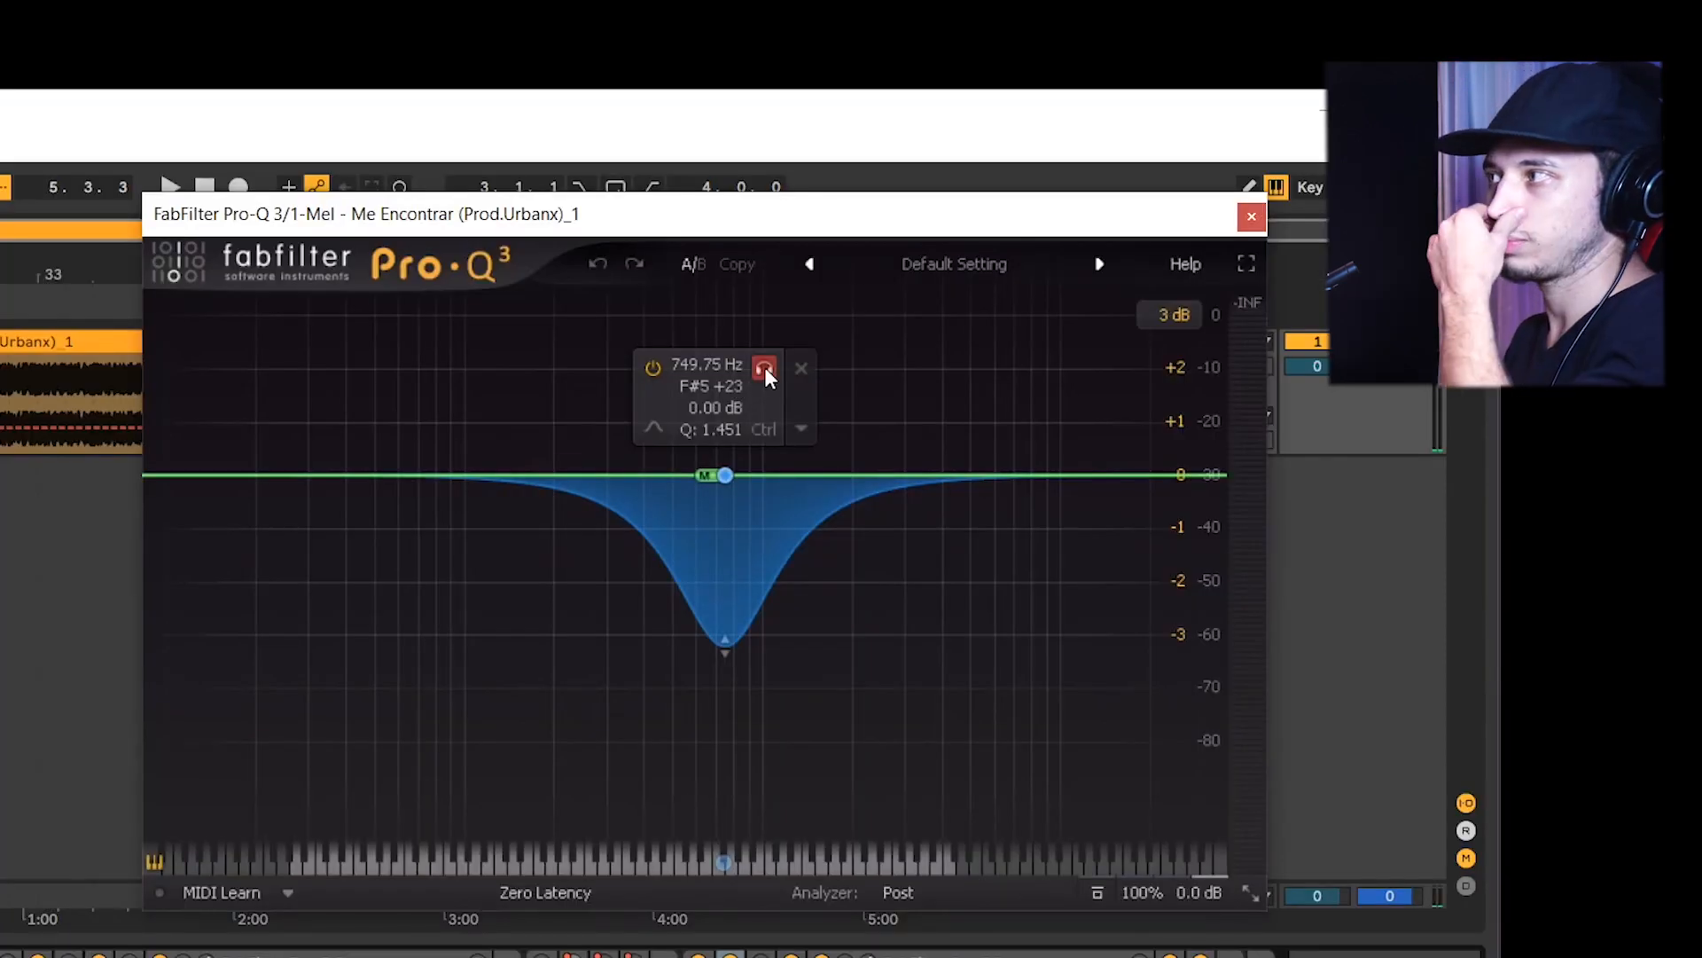
pyautogui.click(764, 367)
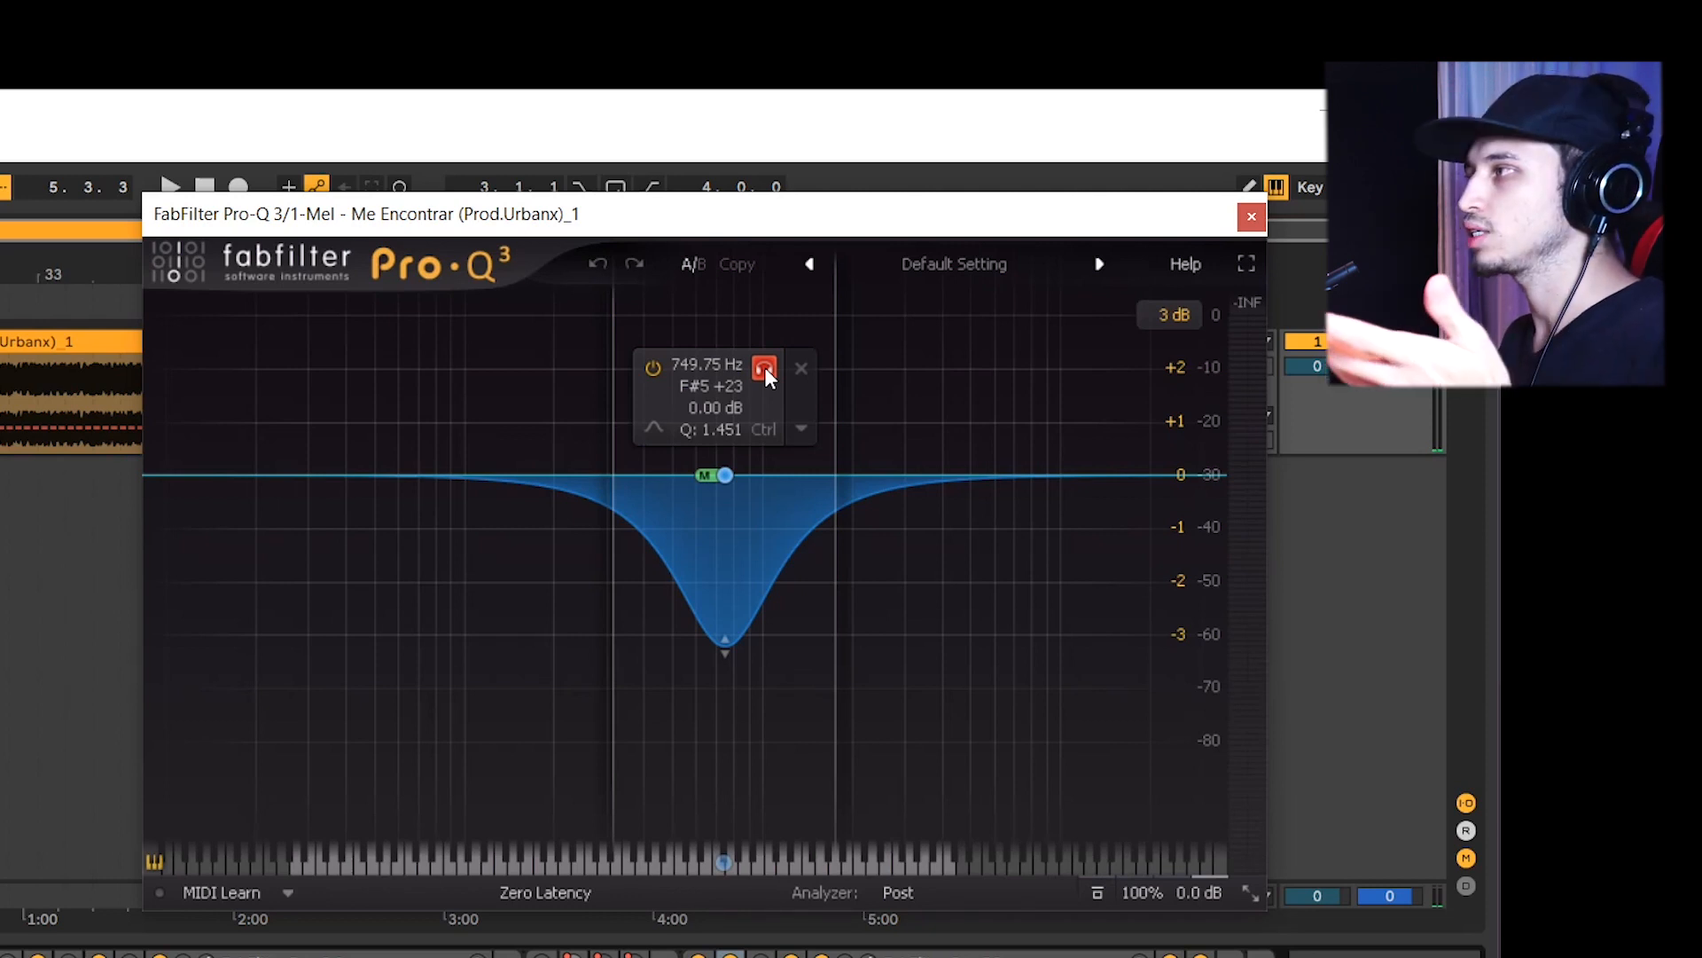
pyautogui.click(764, 367)
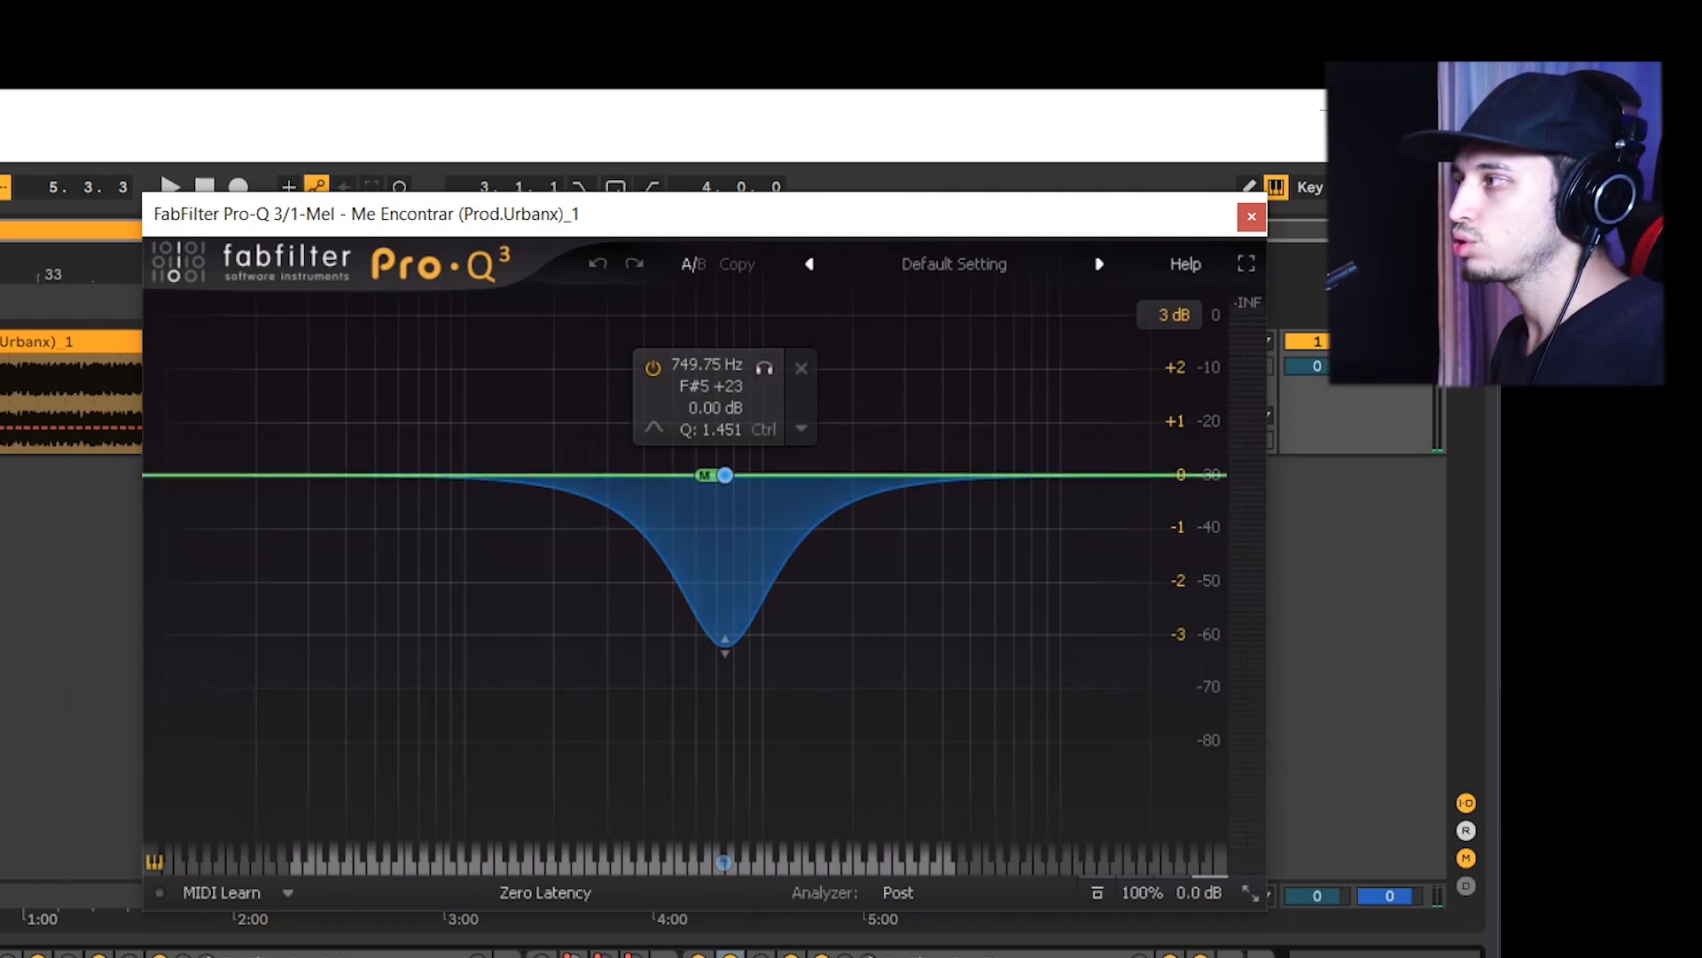
pyautogui.click(765, 367)
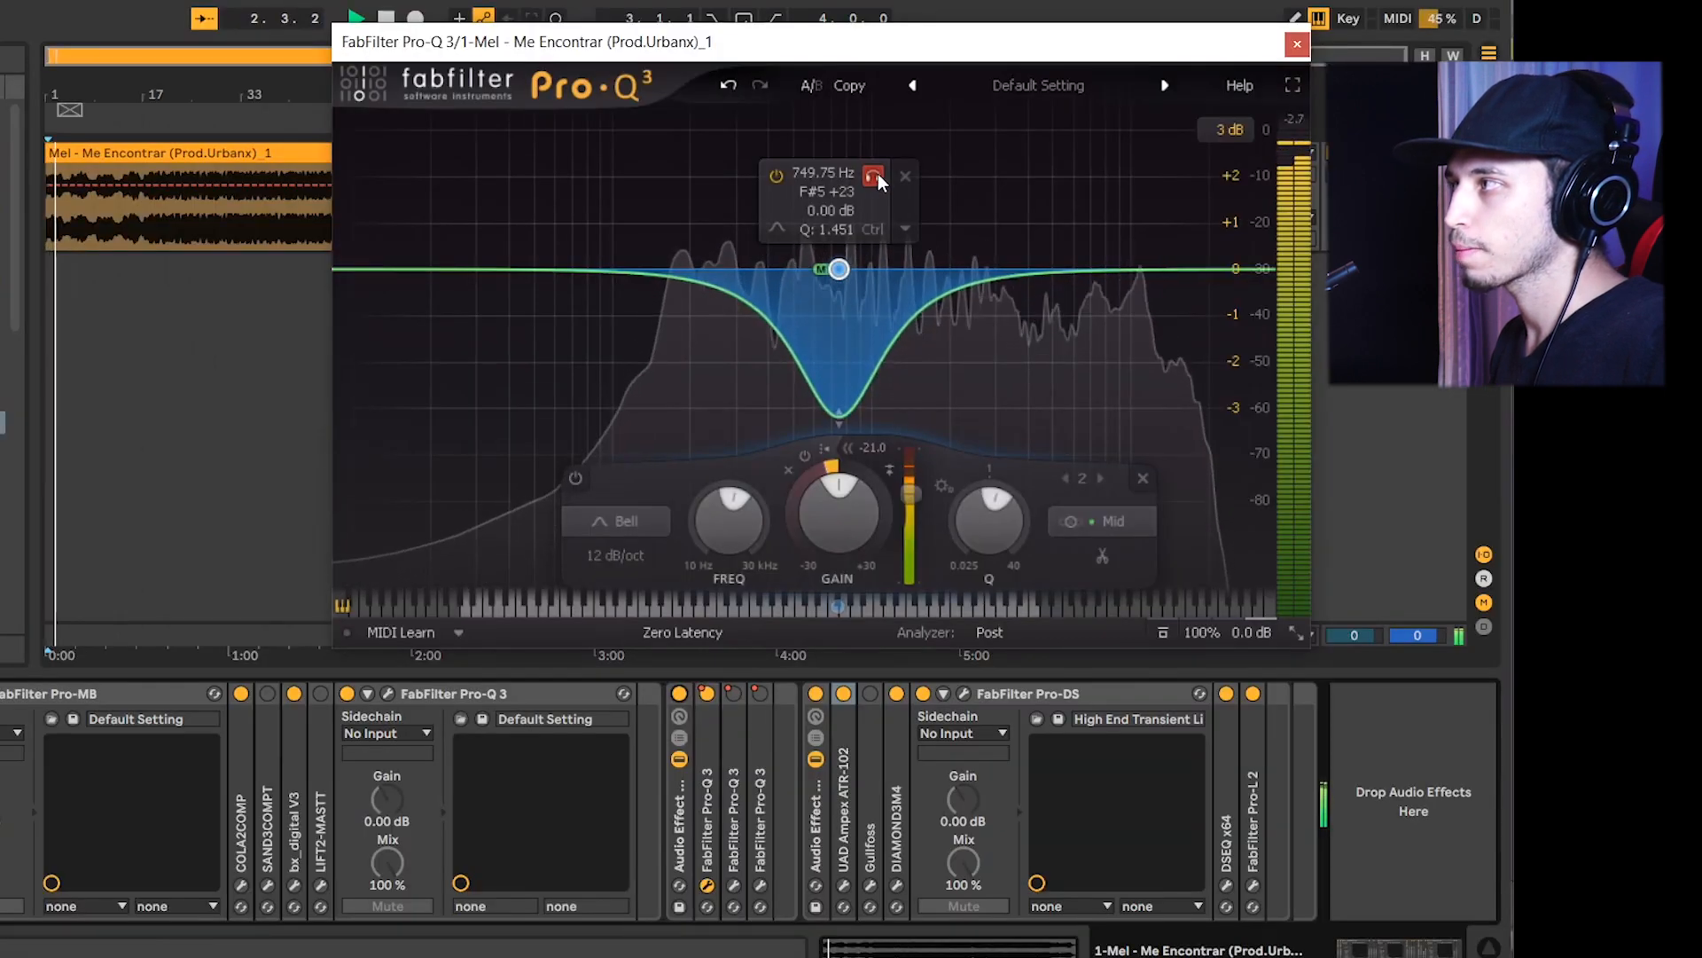
pyautogui.click(874, 175)
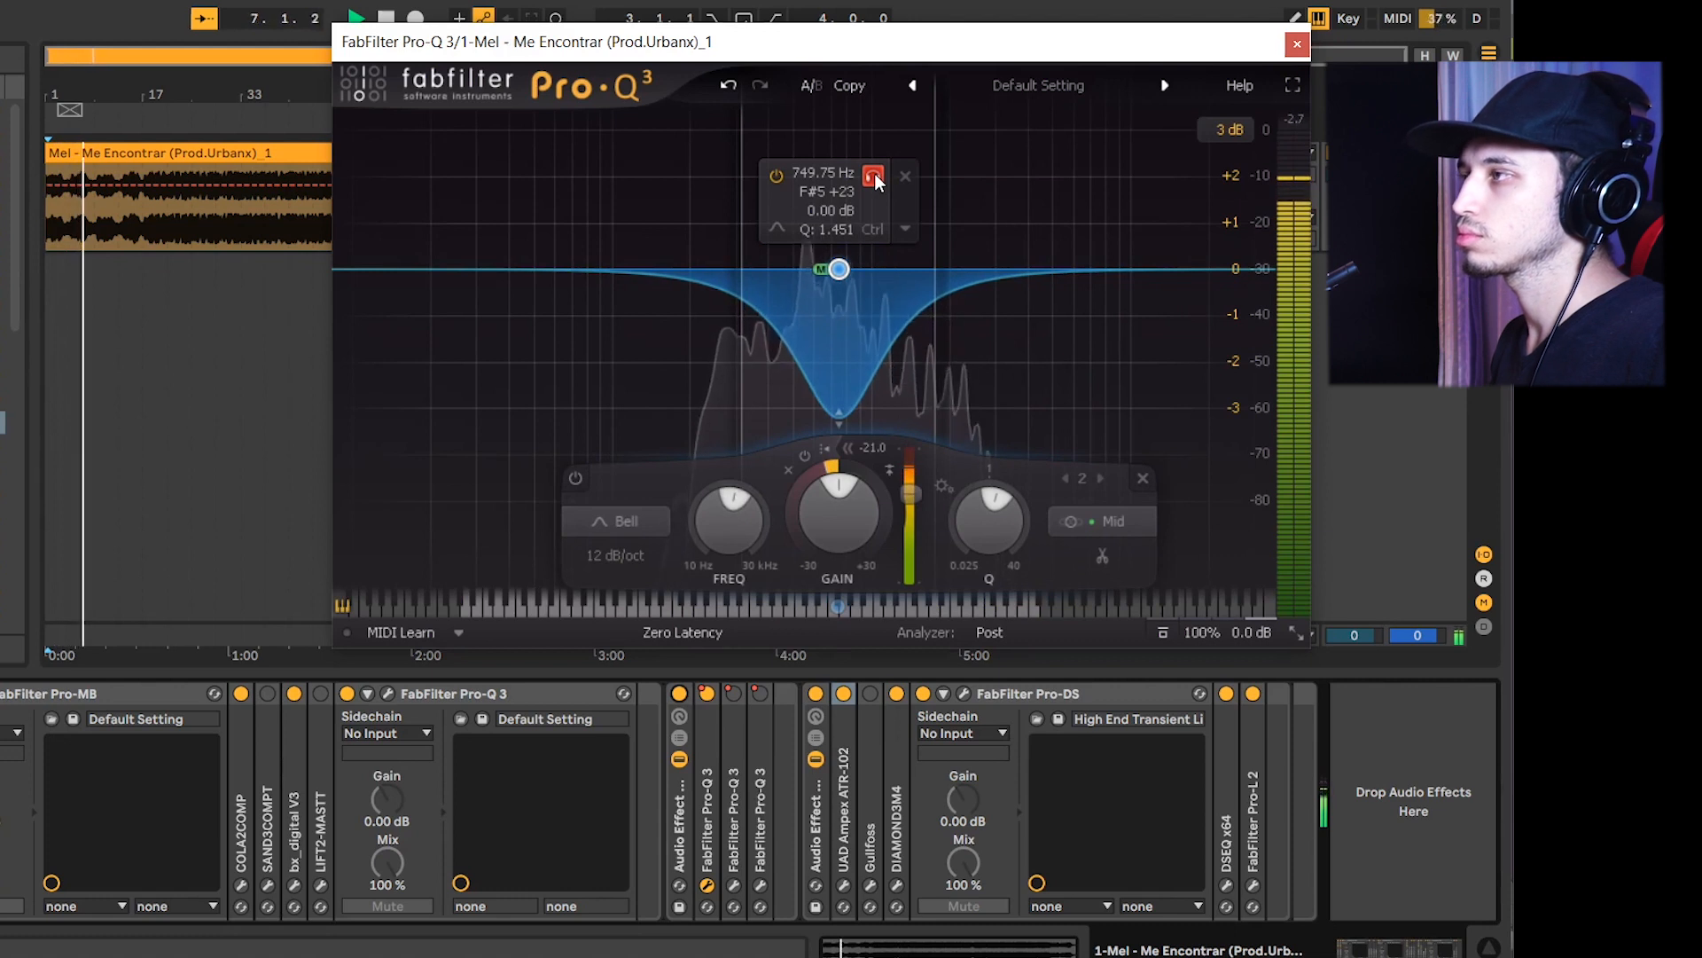
pyautogui.click(874, 172)
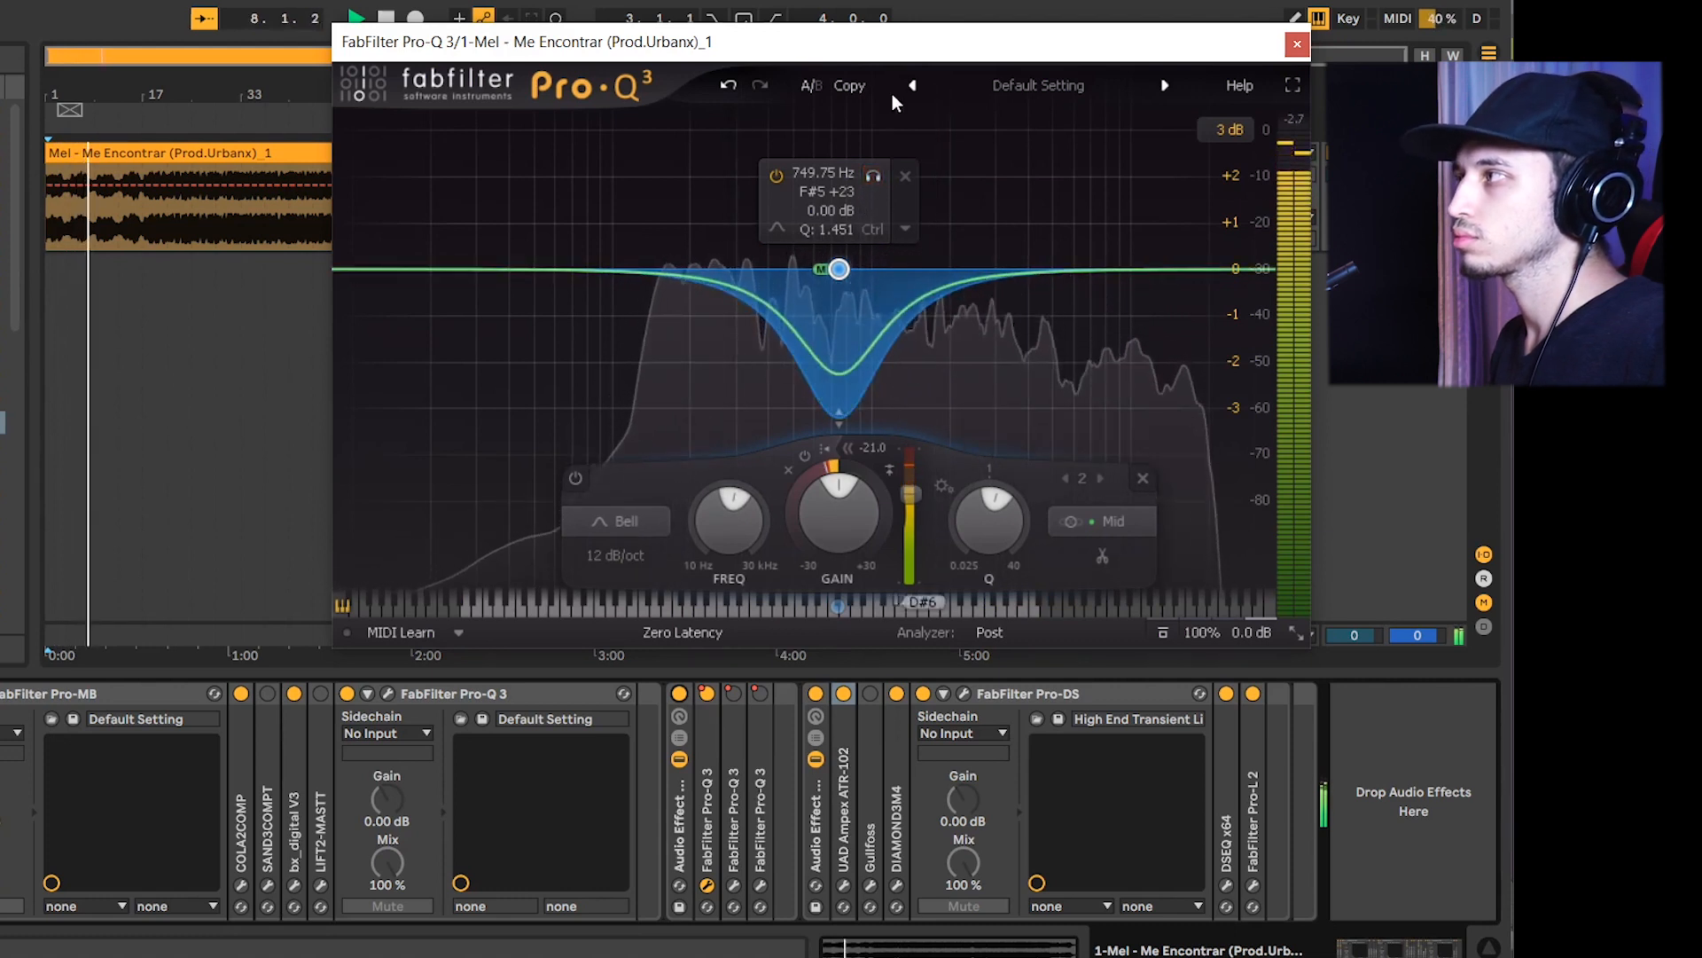
# Compare the song with the Pro-Q 3 rack bypassed and enabled, stop playback, and close the first equalizer's window
pyautogui.click(678, 694)
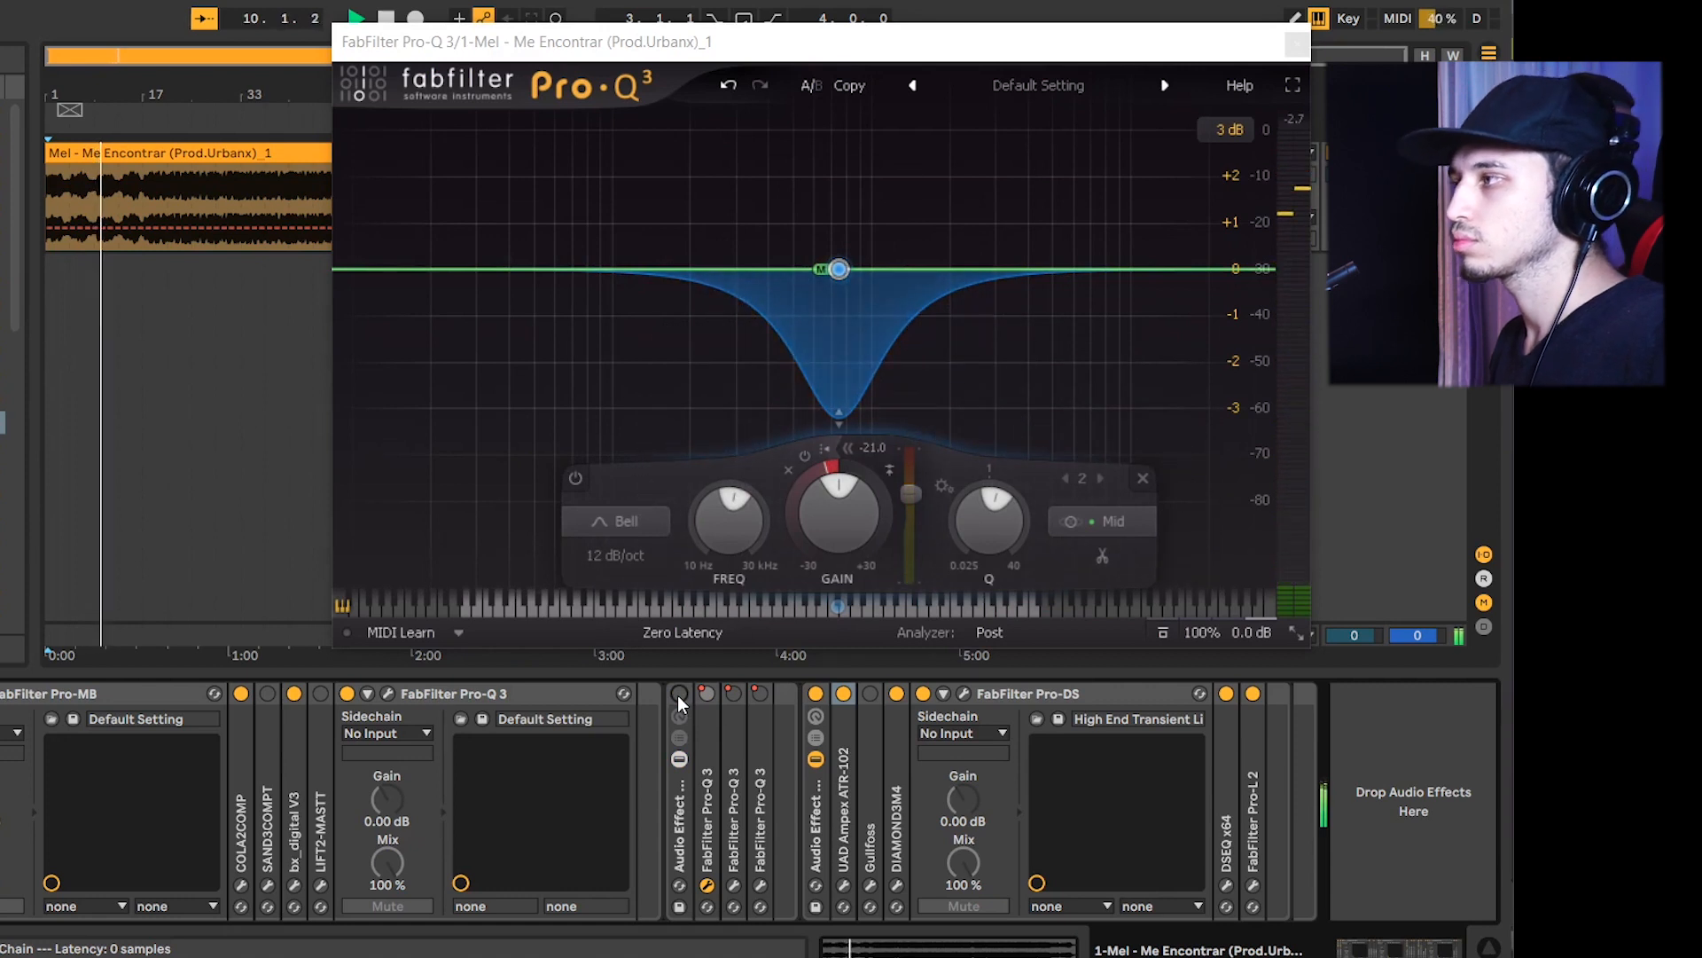
pyautogui.click(678, 694)
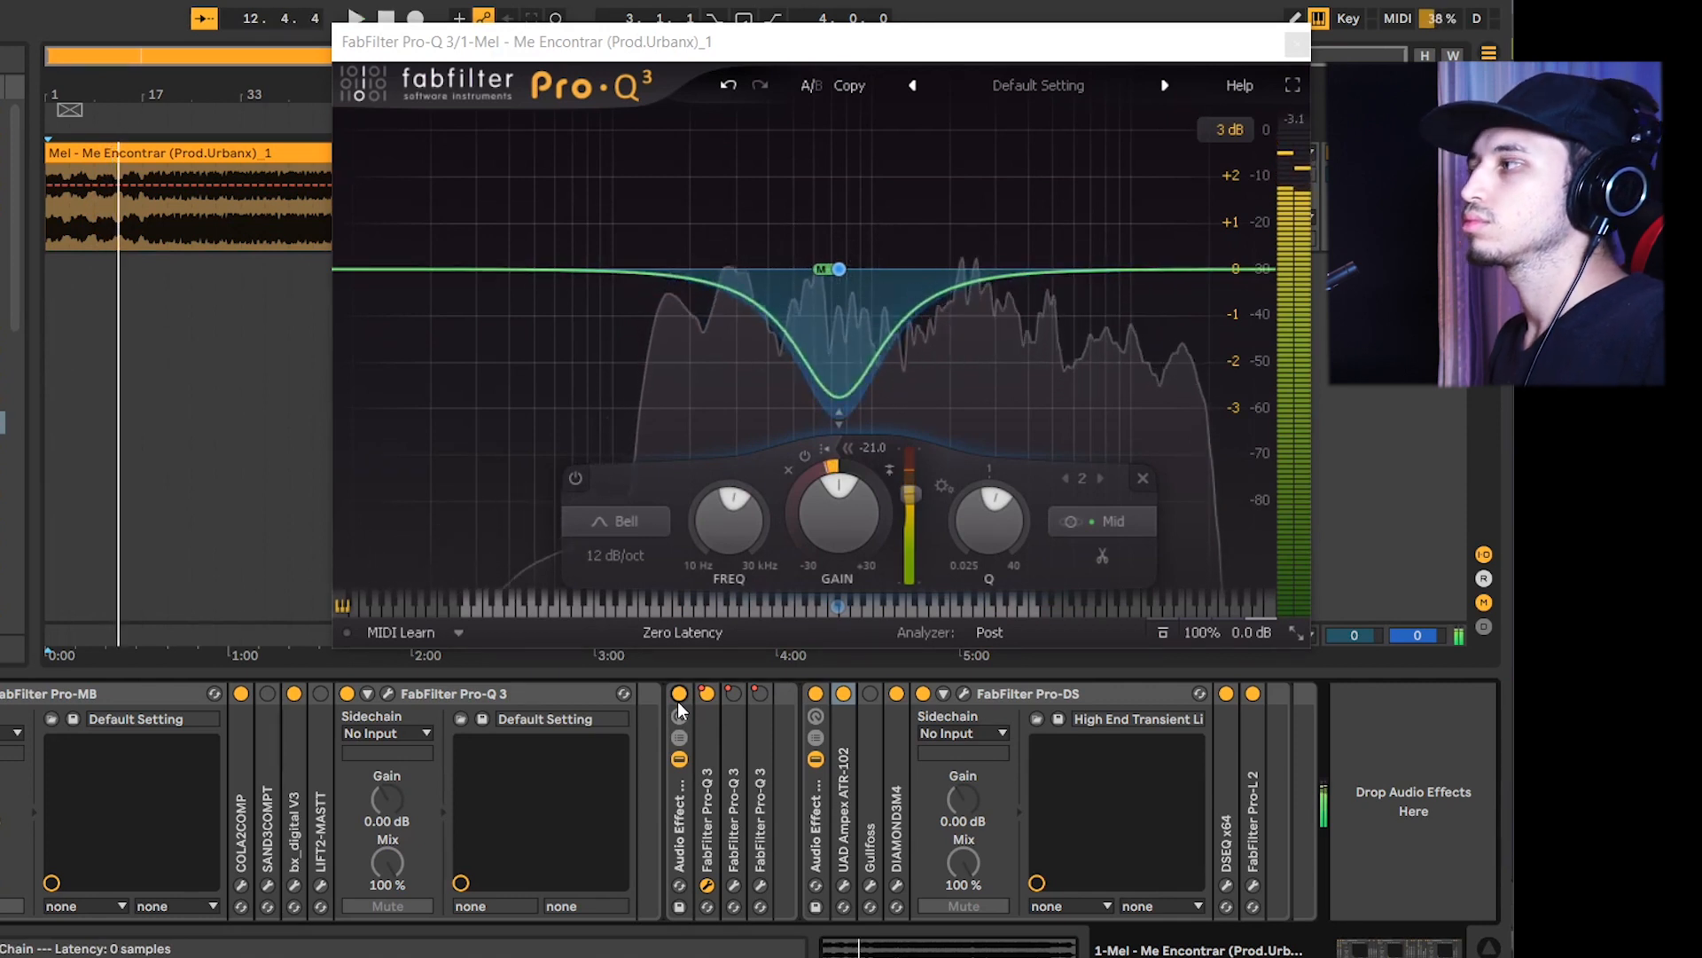
pyautogui.press('space')
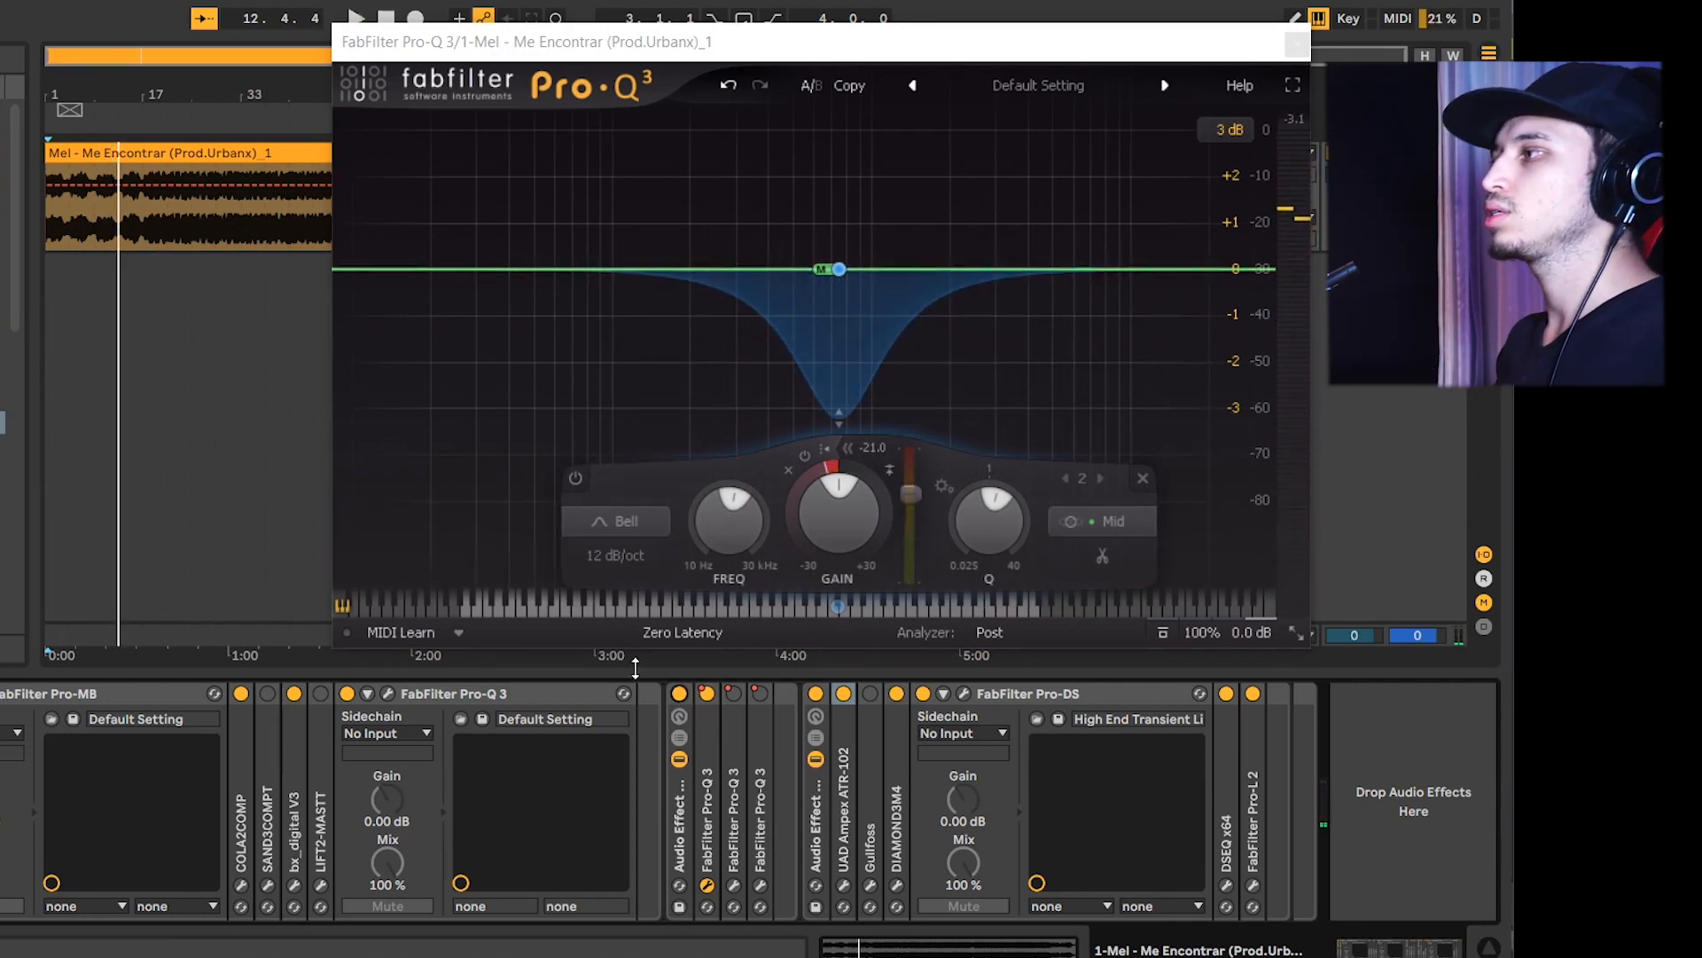
pyautogui.click(1296, 42)
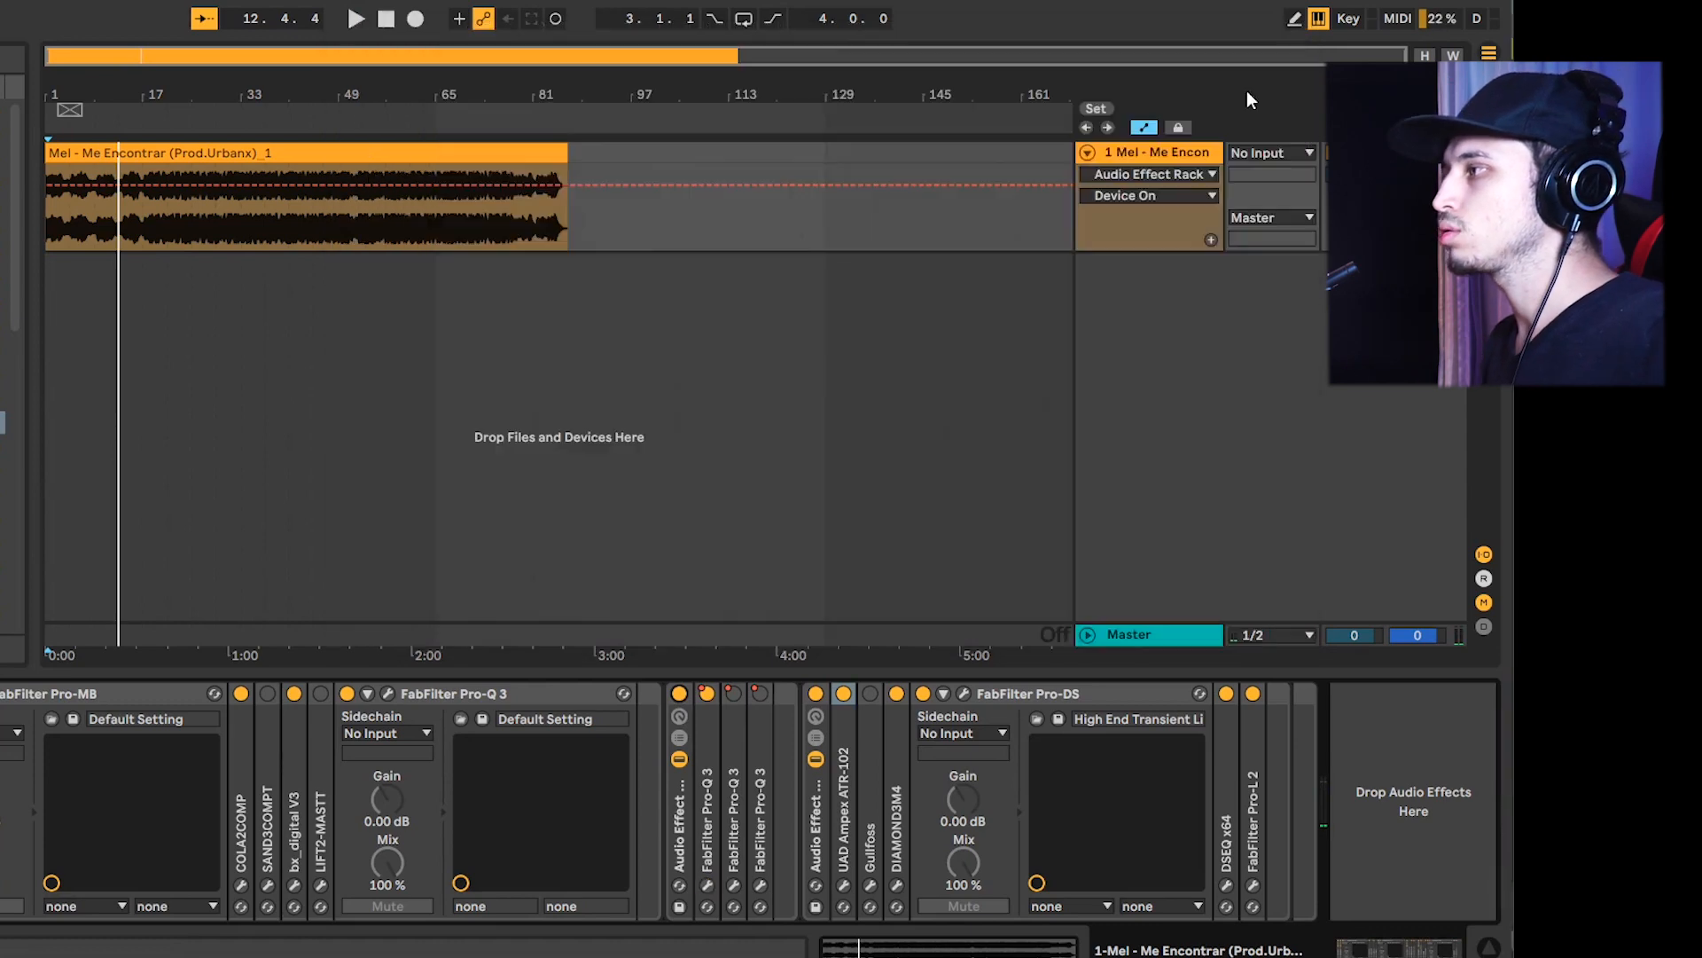
# Open the rack's second and third Pro-Q 3 equalizers and arrange their windows with the second one in front
pyautogui.click(733, 885)
pyautogui.moveTo(858, 226); pyautogui.dragTo(1028, 108)
pyautogui.click(760, 884)
pyautogui.moveTo(852, 320); pyautogui.dragTo(1040, 344)
pyautogui.click(1045, 129)
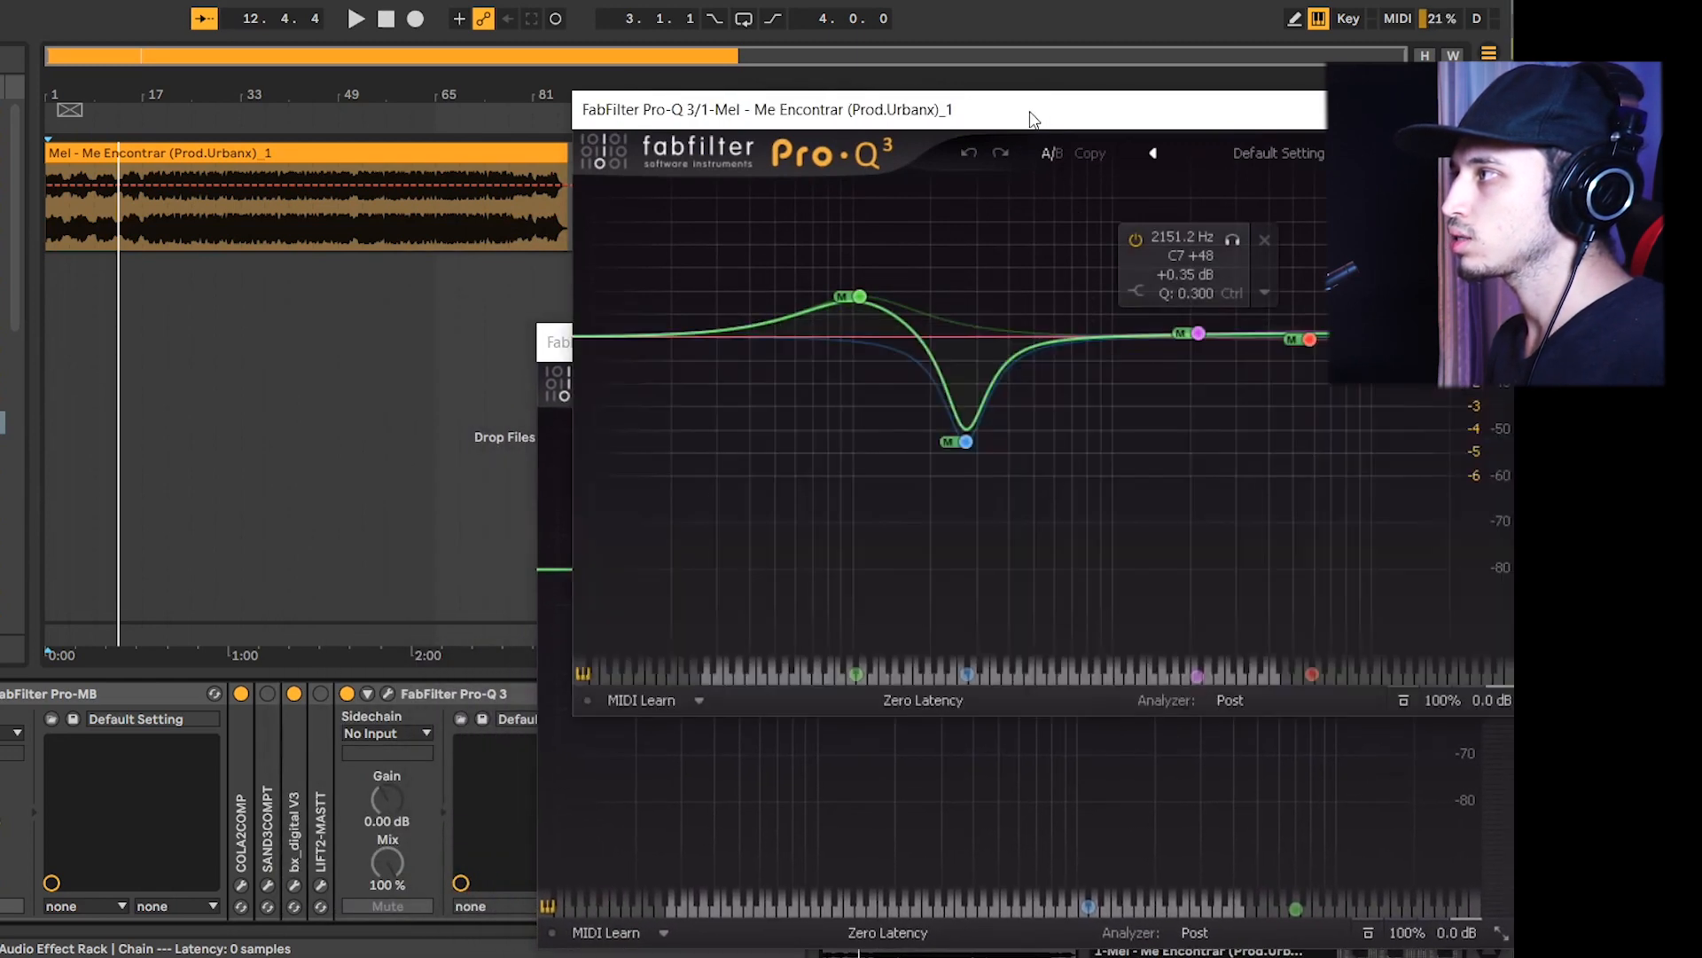
# Examine the four mid bands of the rack's second Pro-Q 3, including the 106.55 Hz boost, and close its window
pyautogui.moveTo(844, 128); pyautogui.dragTo(878, 129)
pyautogui.moveTo(671, 125); pyautogui.dragTo(623, 177)
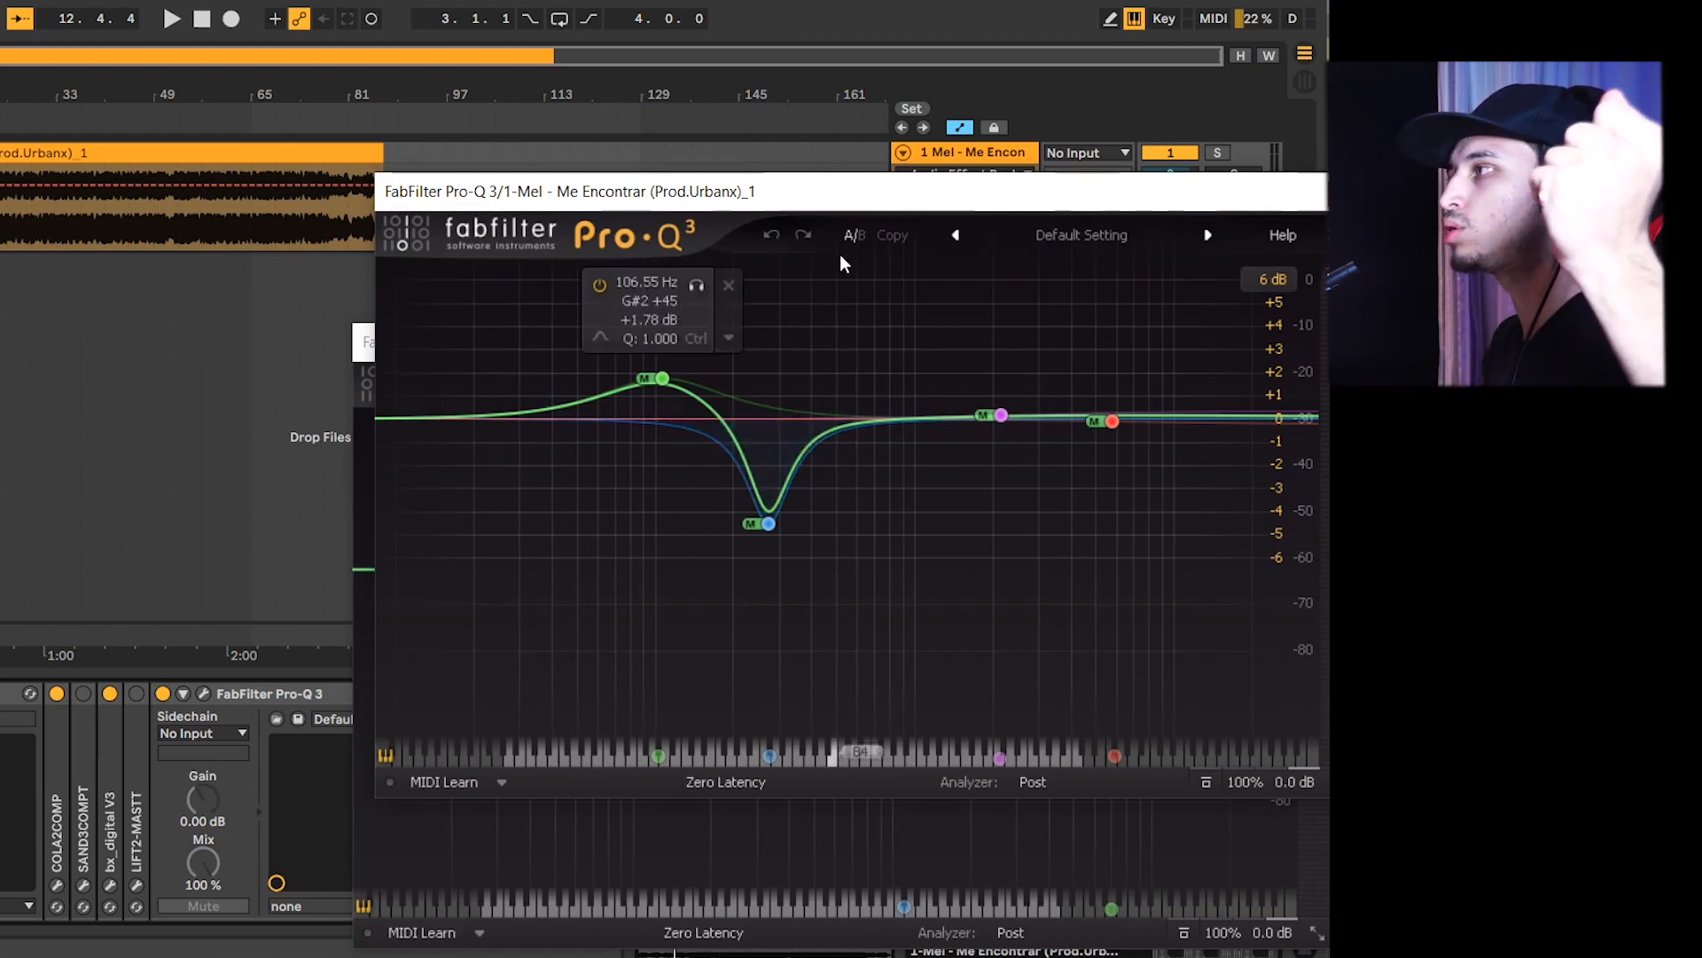
pyautogui.moveTo(852, 191); pyautogui.dragTo(772, 188)
pyautogui.click(1260, 191)
# Examine the dynamic mid band at 6982.8 Hz in the rack's third Pro-Q 3 and close its window
pyautogui.moveTo(1090, 337); pyautogui.dragTo(1065, 292)
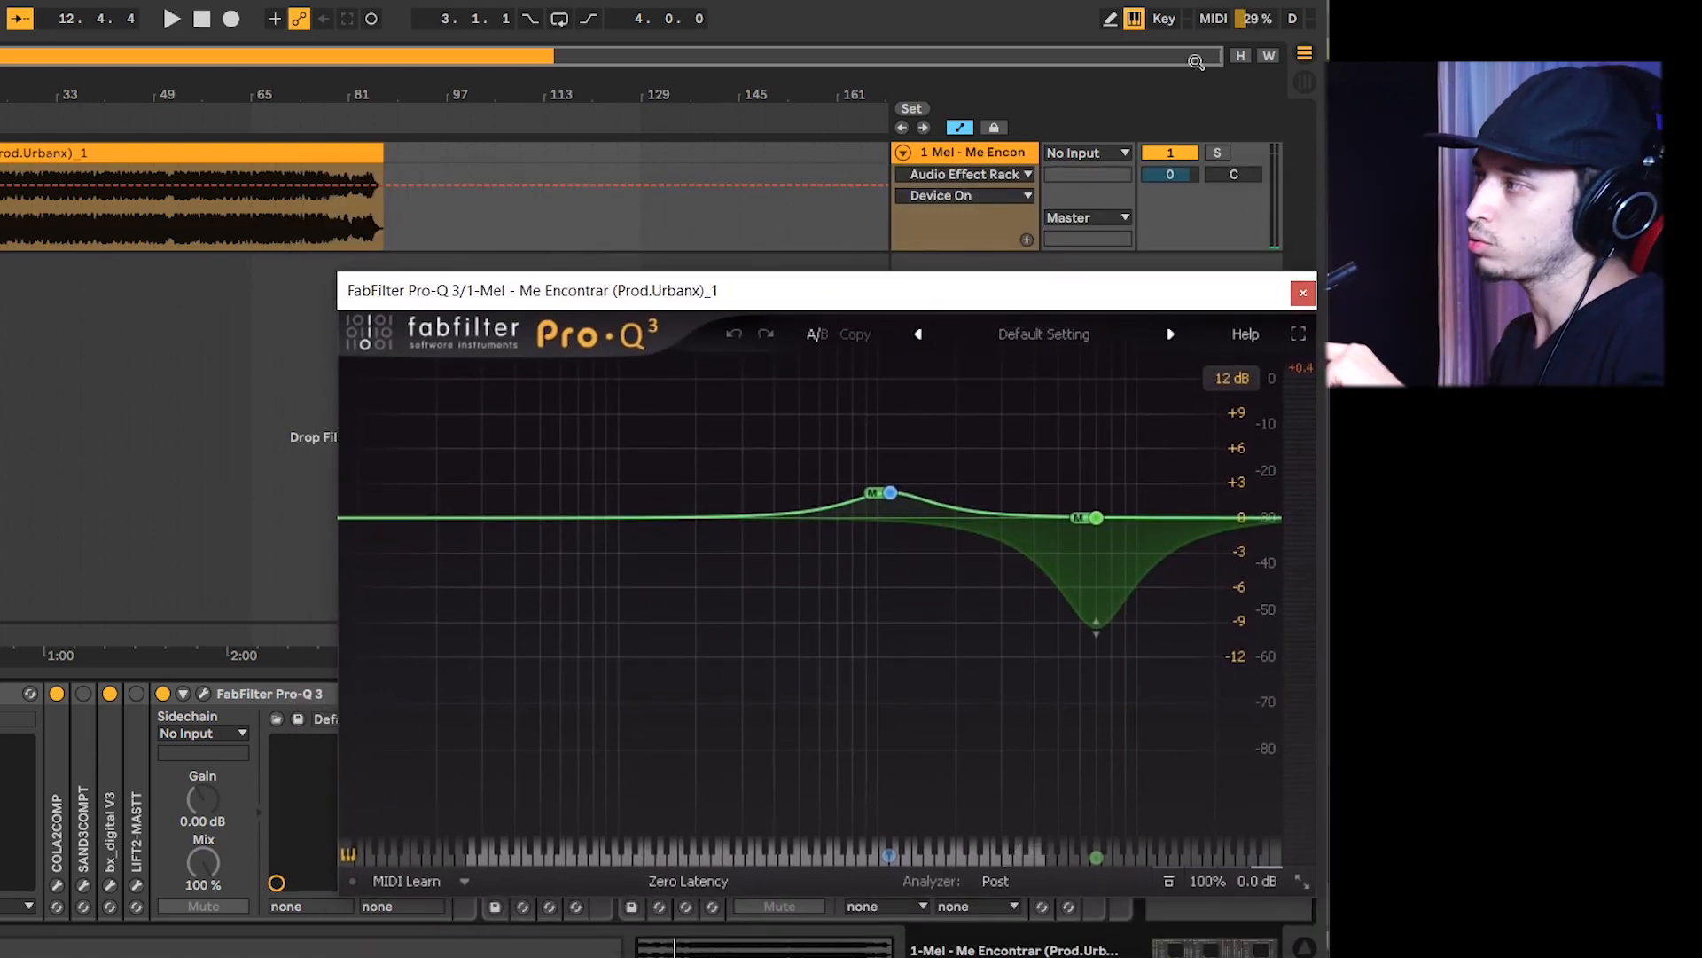
pyautogui.click(1098, 518)
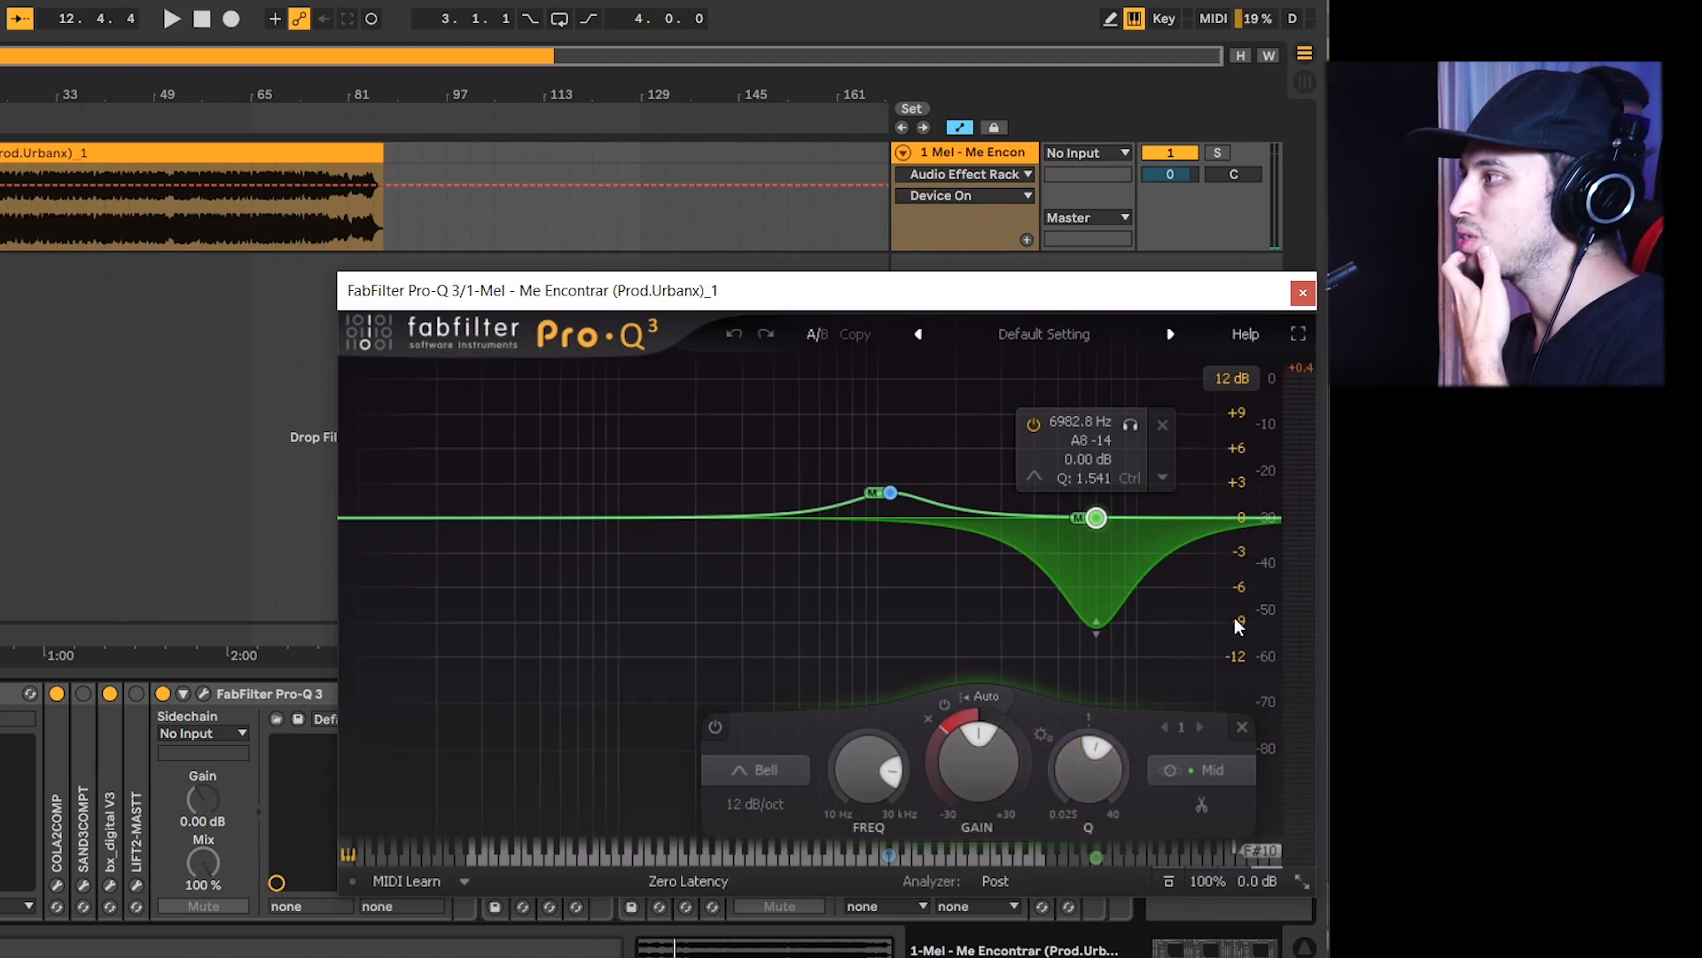
pyautogui.moveTo(944, 487)
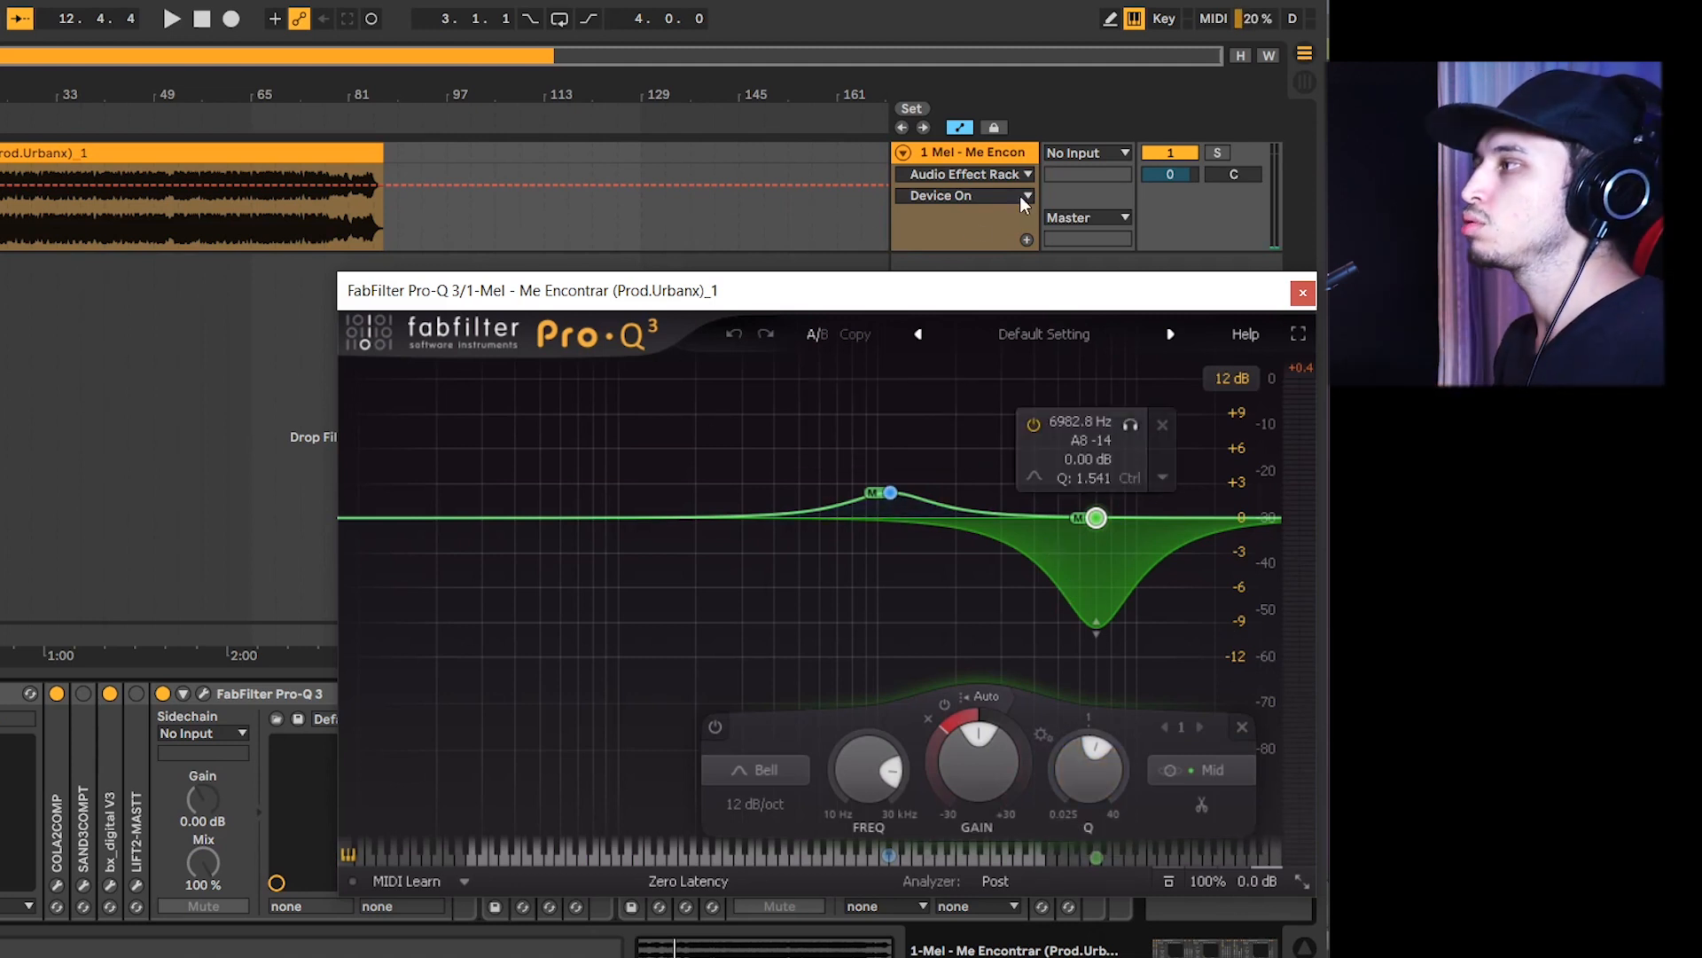
pyautogui.moveTo(922, 299); pyautogui.dragTo(852, 300)
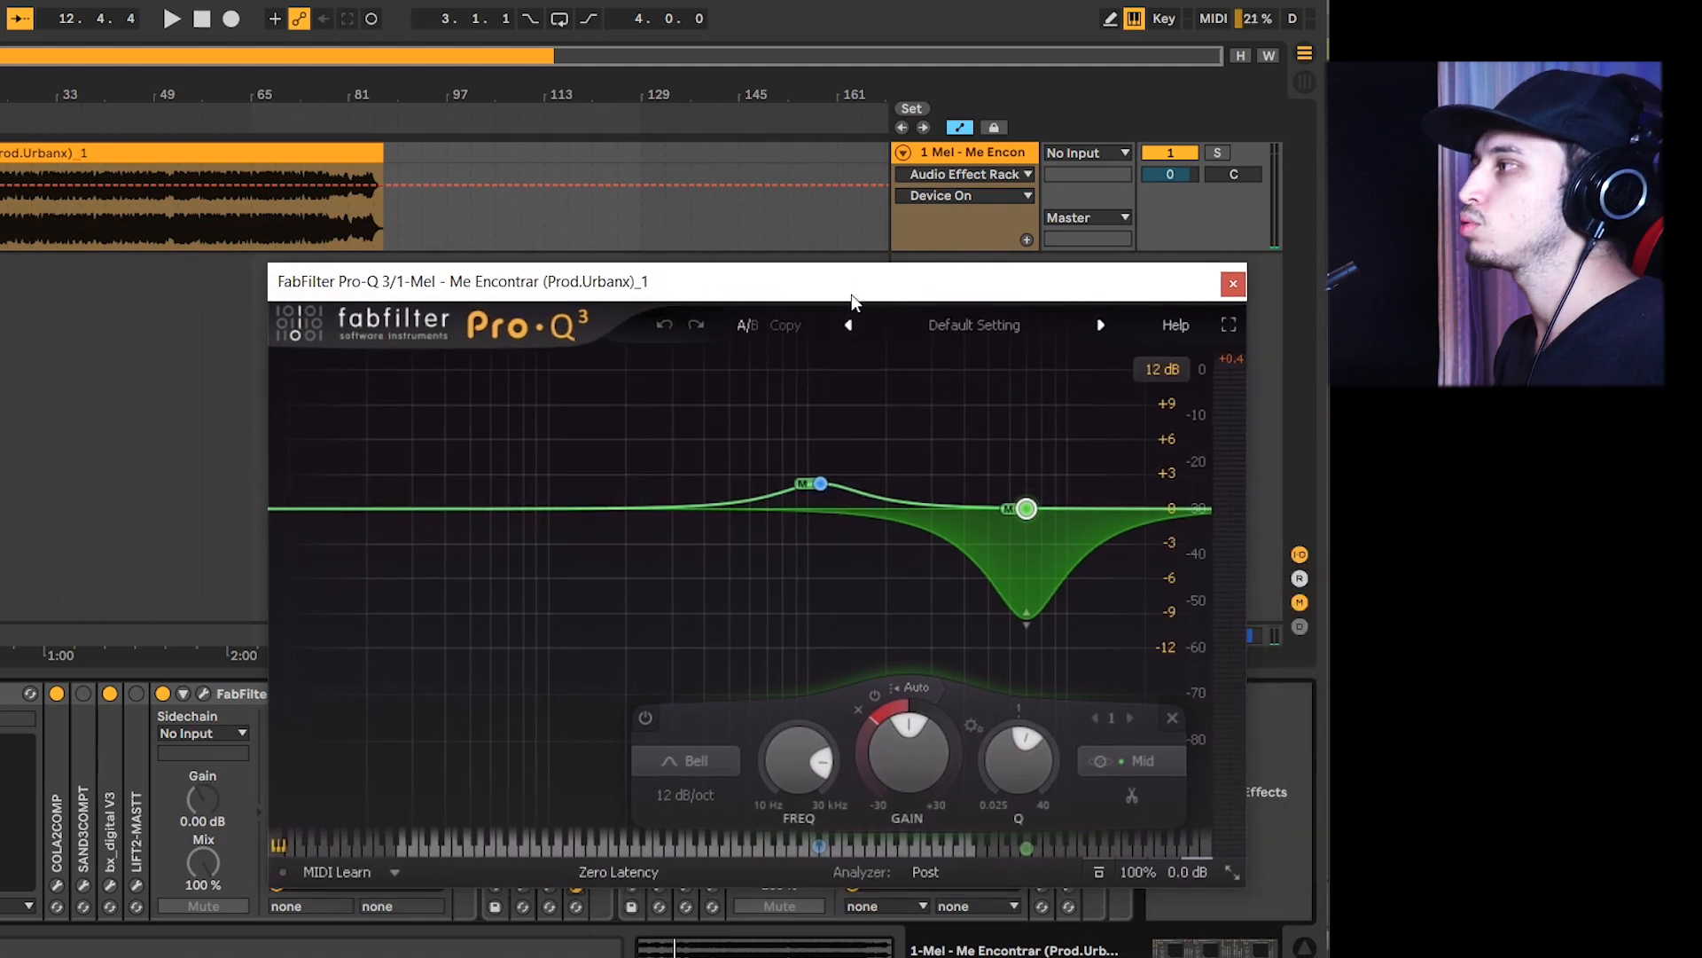
pyautogui.click(1235, 284)
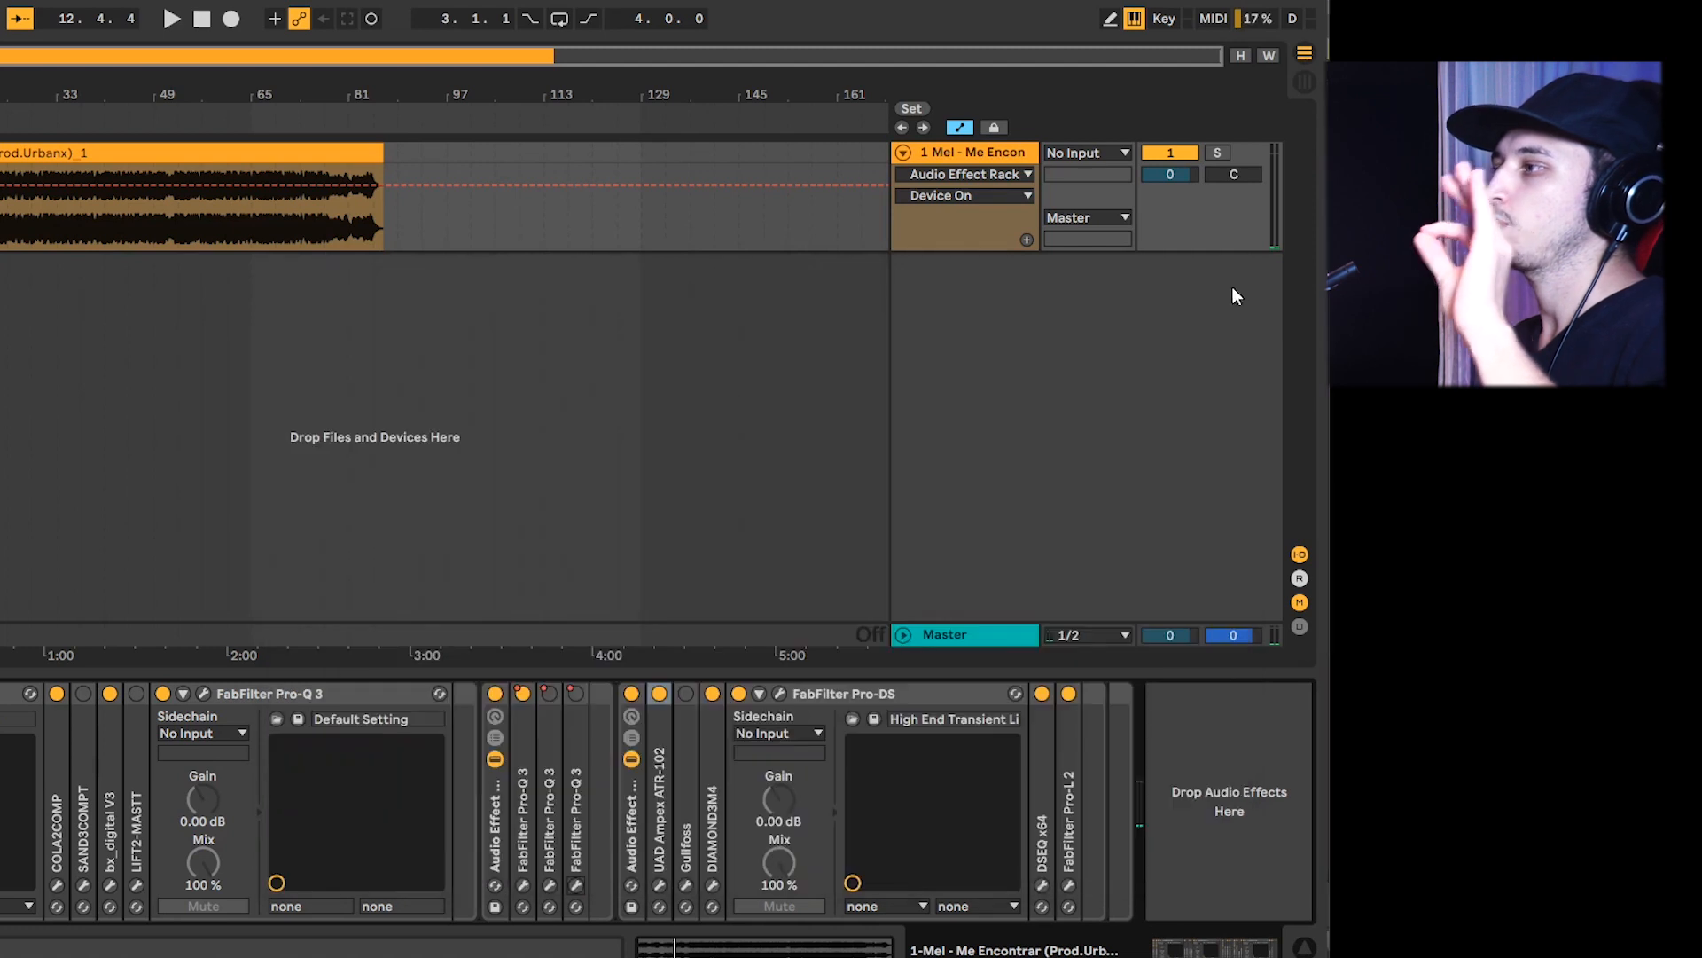
# Set the playback start to about bar 49 and play the song with the Pro-Q 3 rack bypassed
pyautogui.click(161, 180)
pyautogui.click(157, 181)
pyautogui.click(151, 181)
pyautogui.click(155, 183)
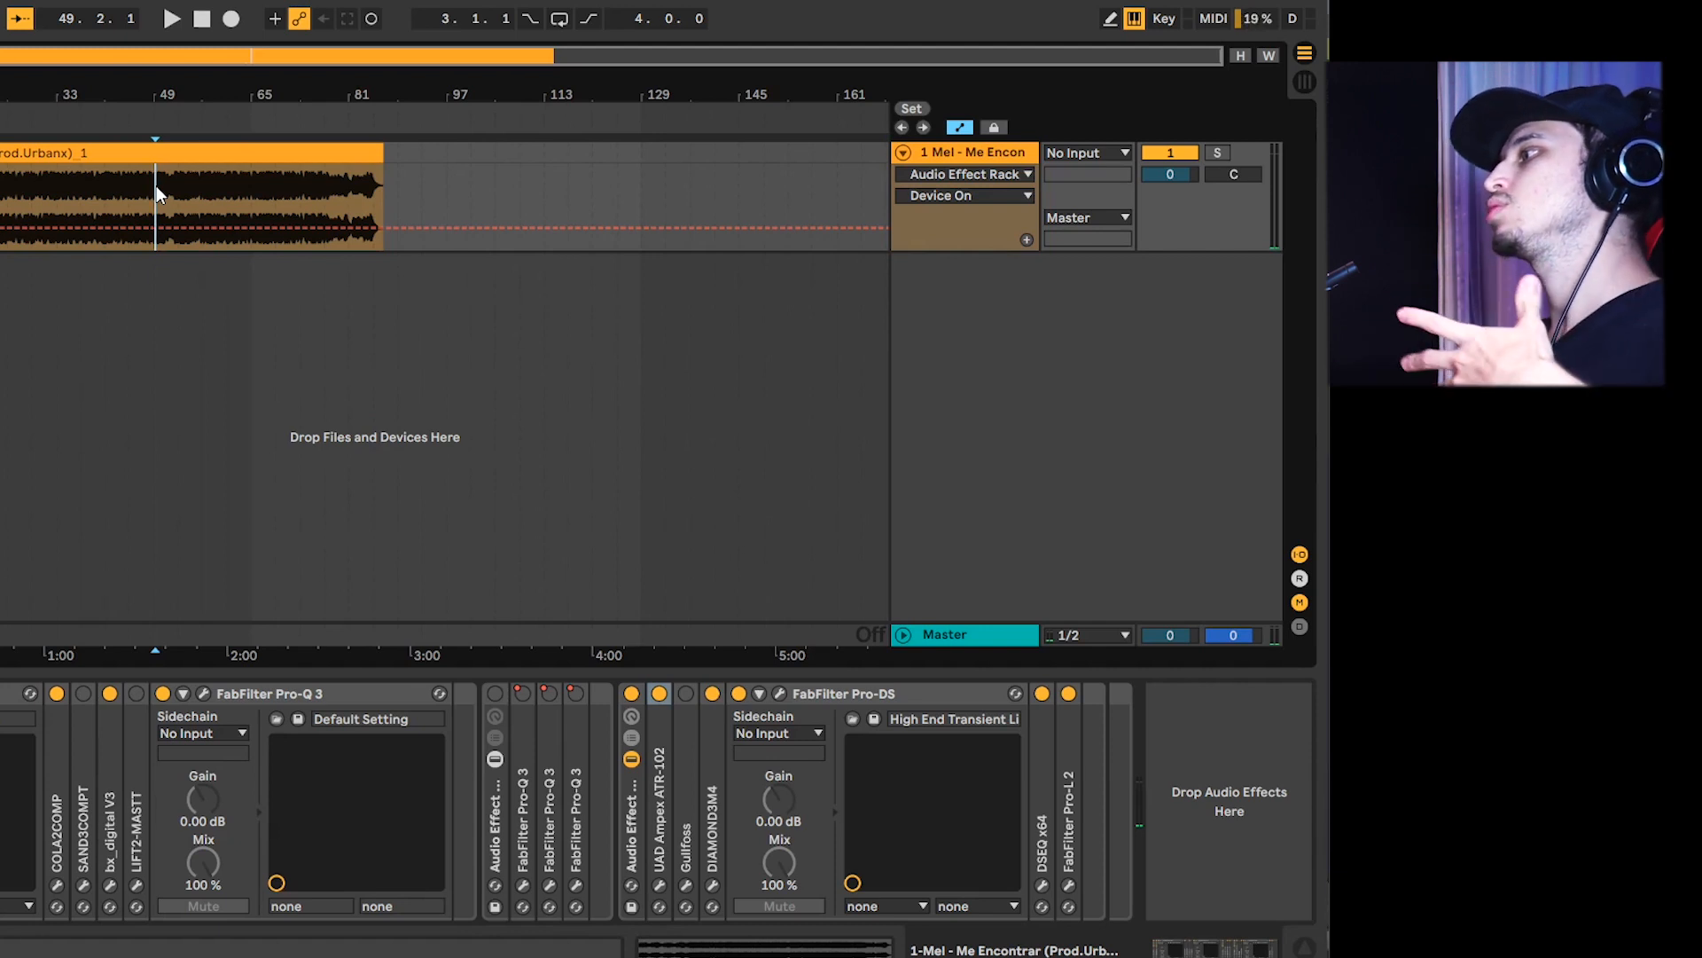
pyautogui.press('space')
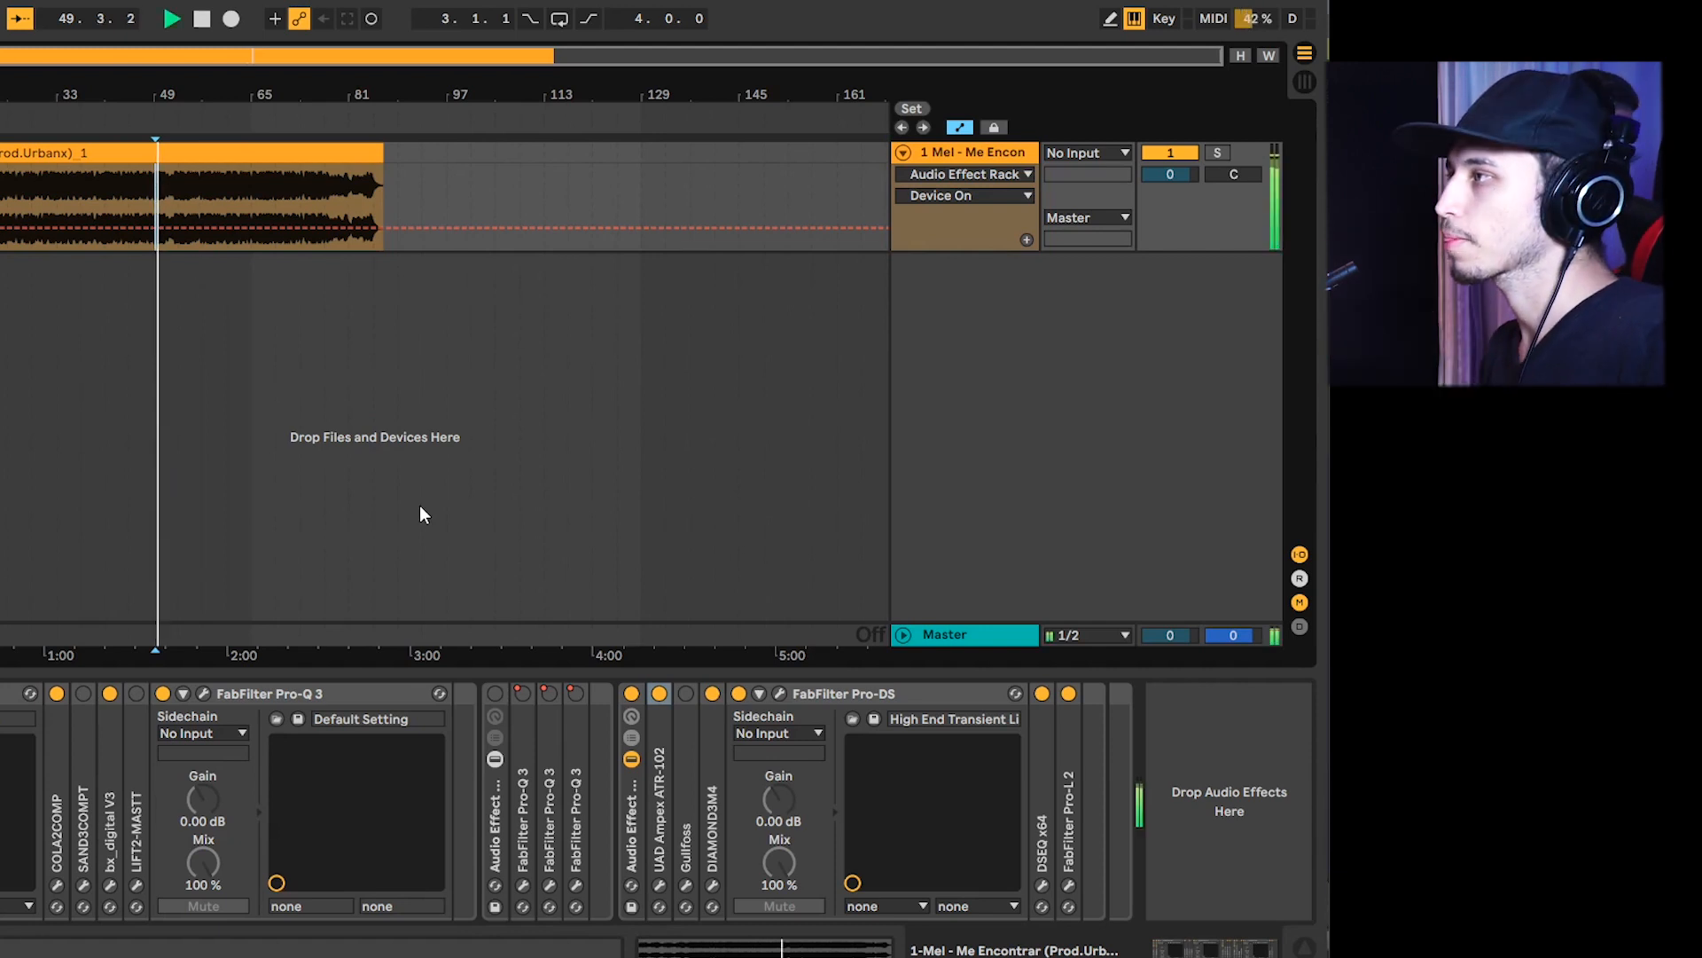
# Compare the playing section with the Pro-Q 3 rack enabled and bypassed several times, and leave the rack enabled
pyautogui.click(495, 693)
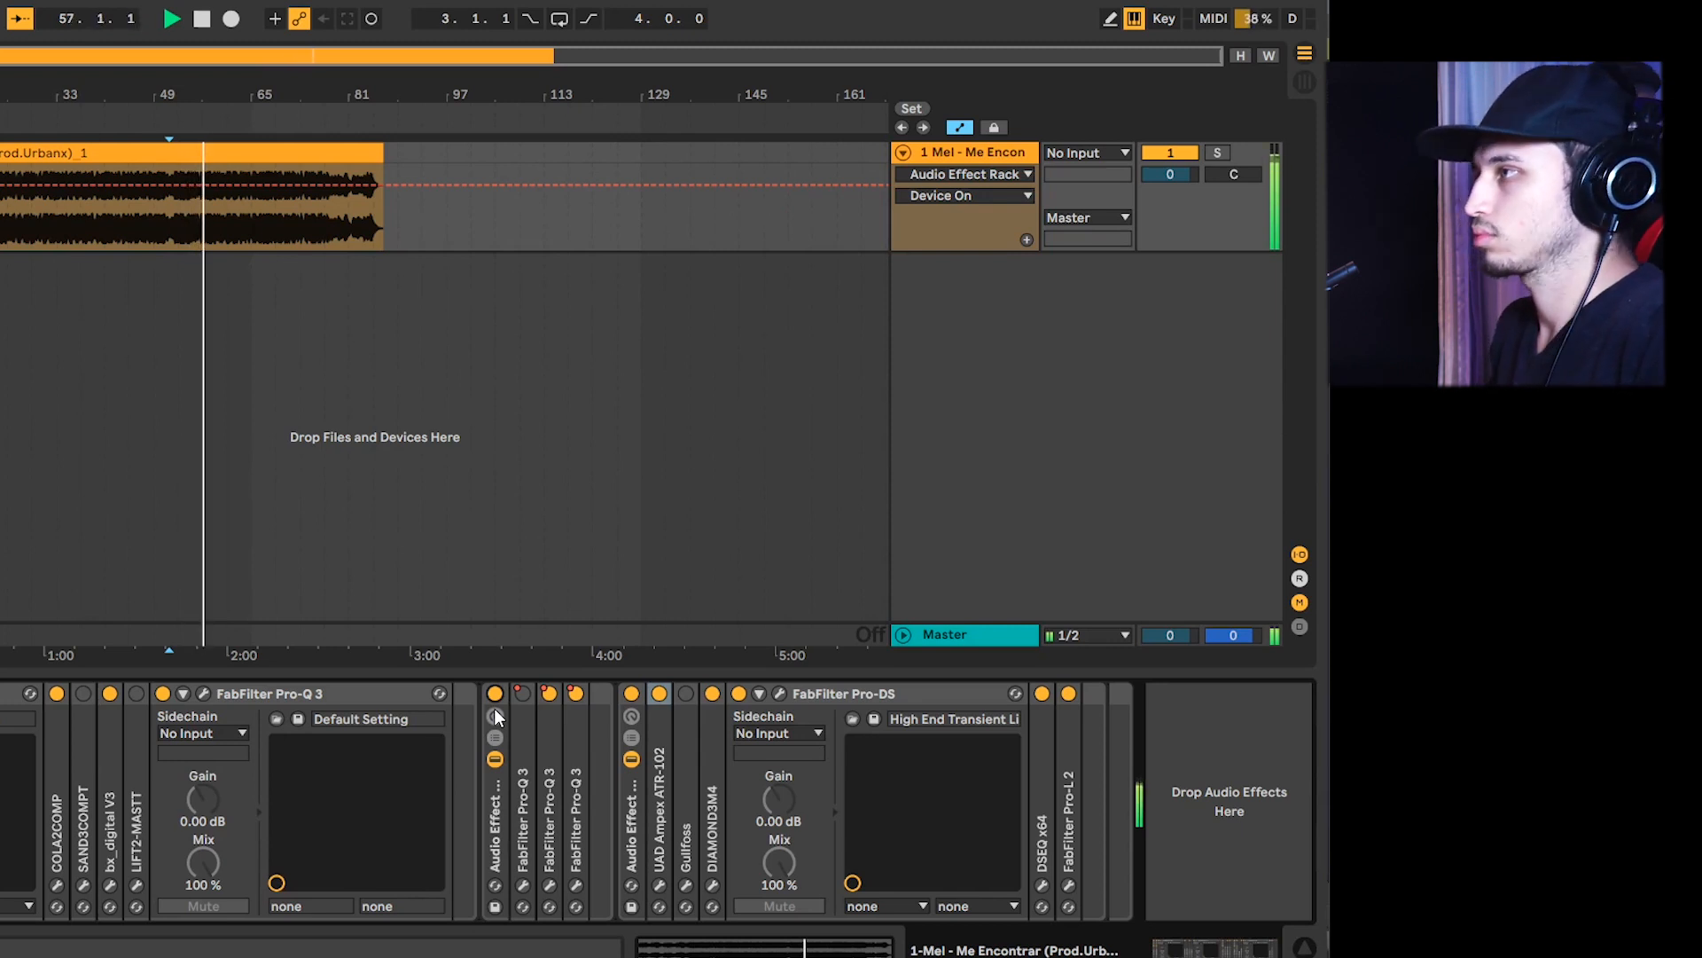
pyautogui.click(494, 694)
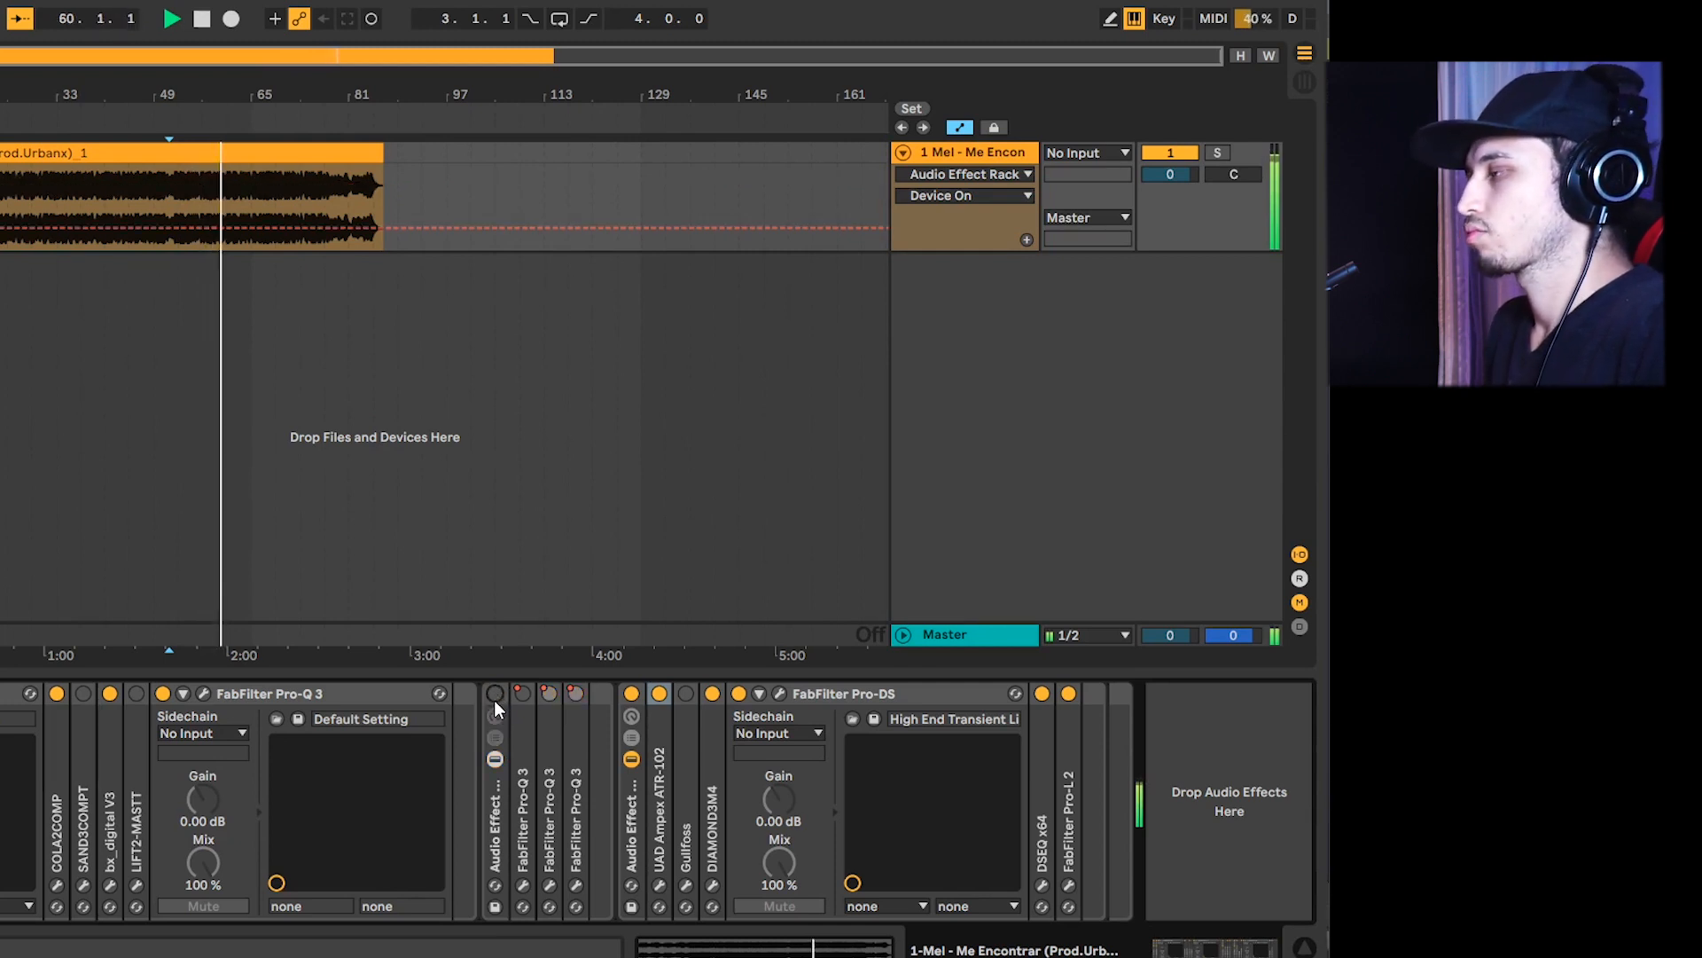
pyautogui.click(495, 693)
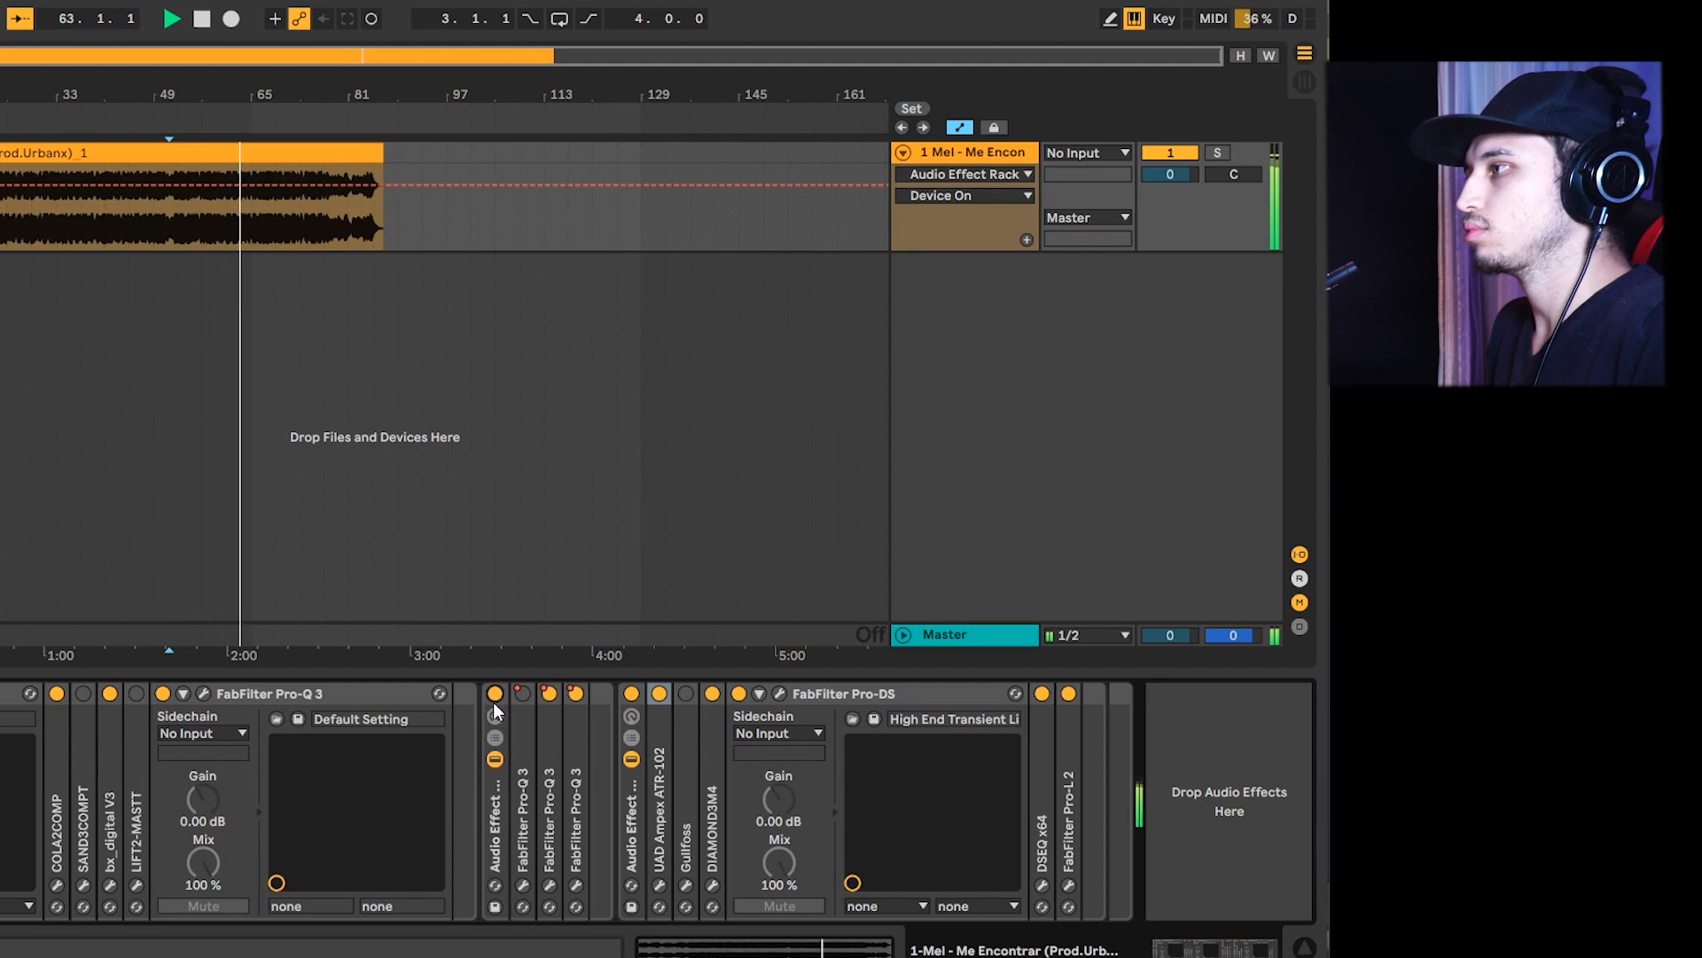
pyautogui.click(494, 695)
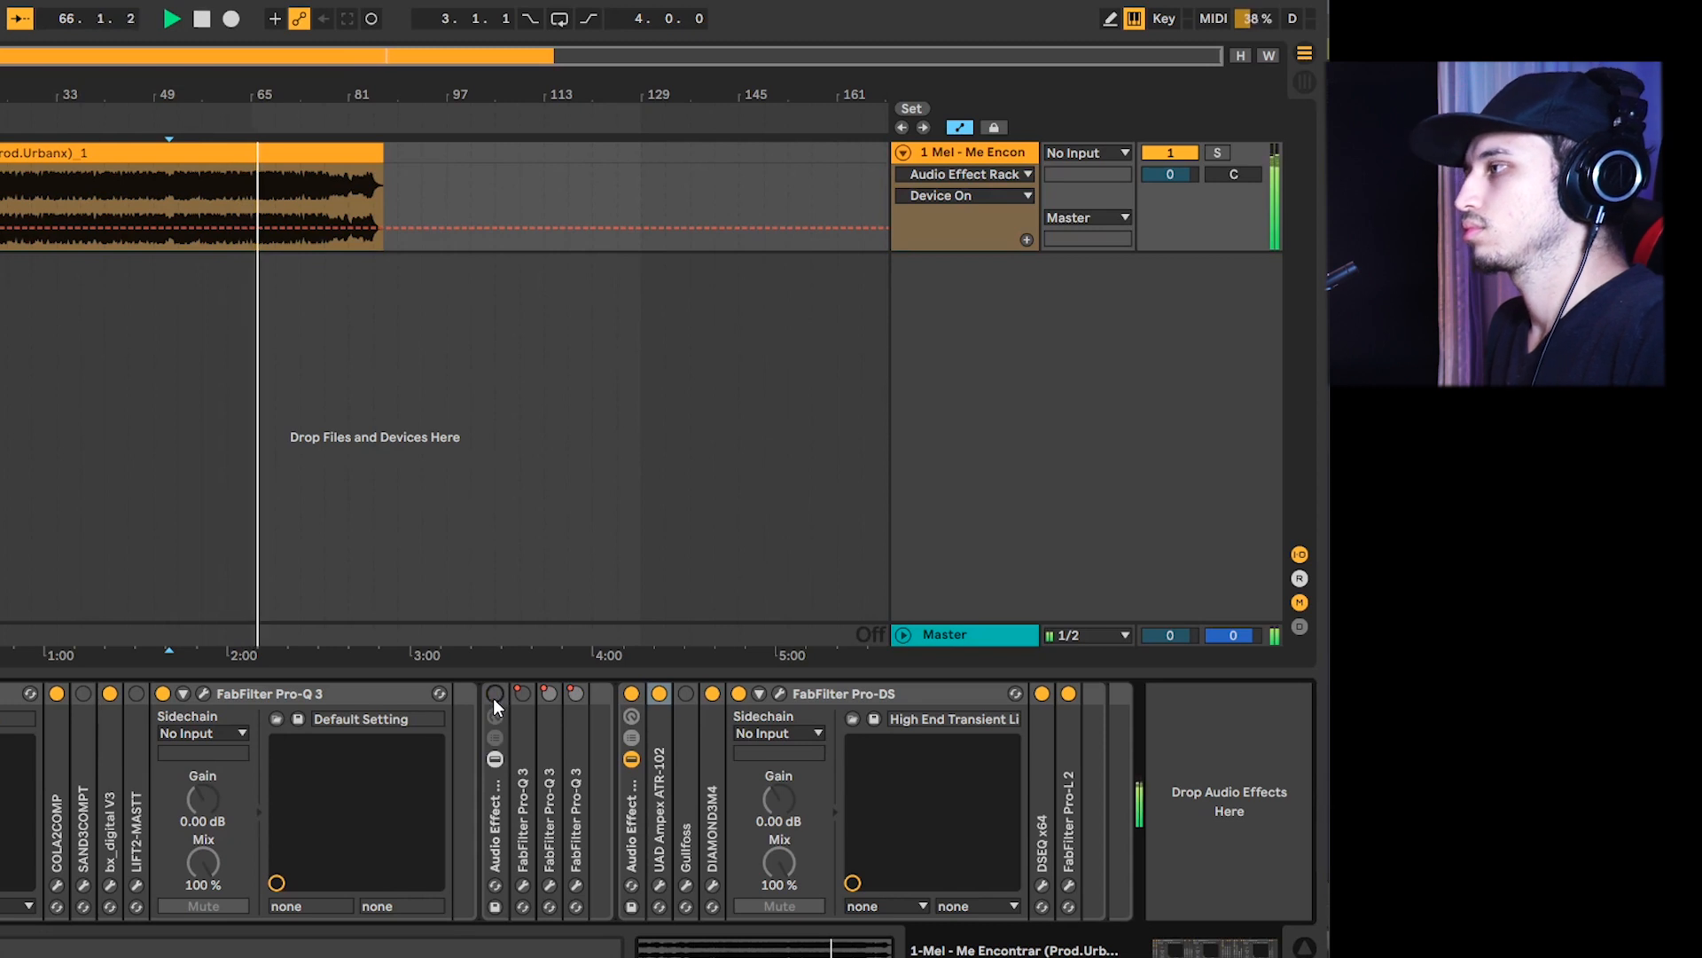
pyautogui.click(494, 695)
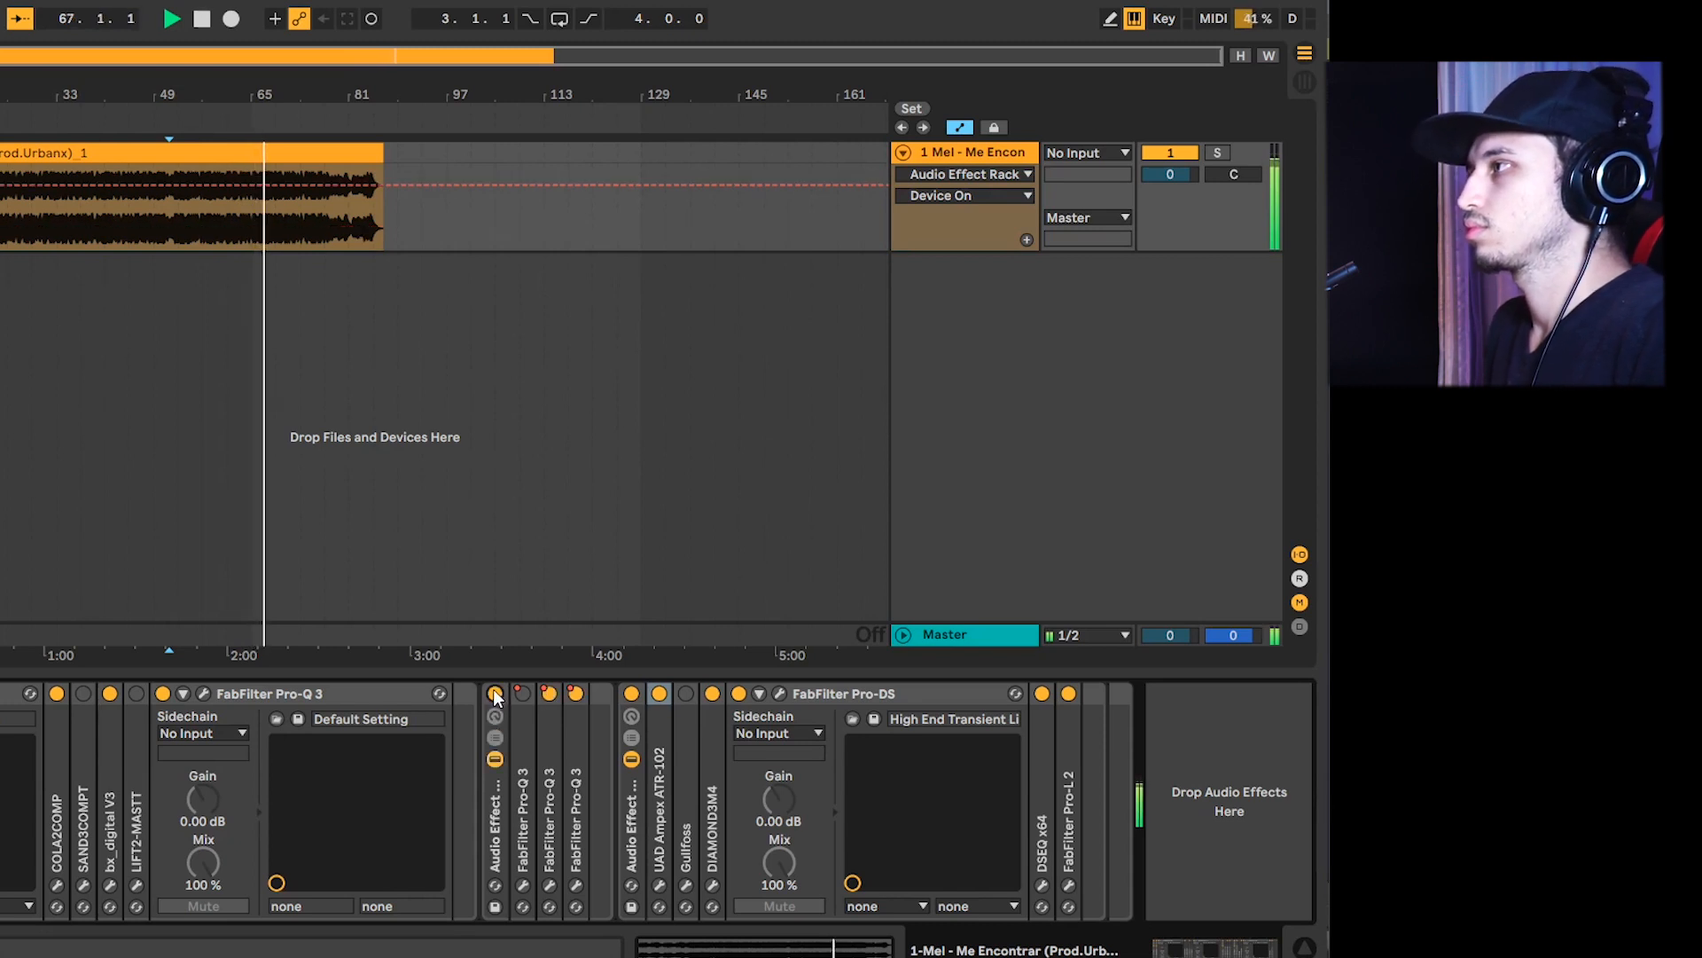